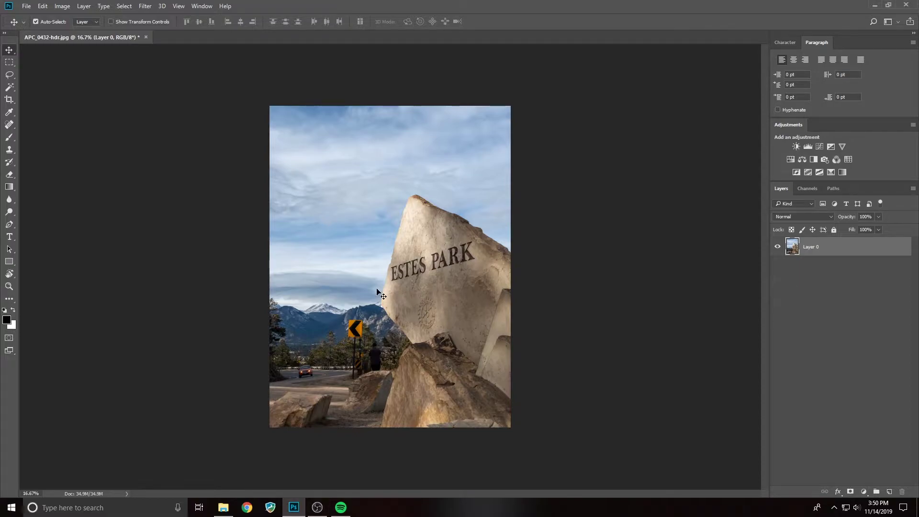
# Activate the Clone Stamp tool for retouching the orange car on the road
pyautogui.hotkey('ctrl', '+')
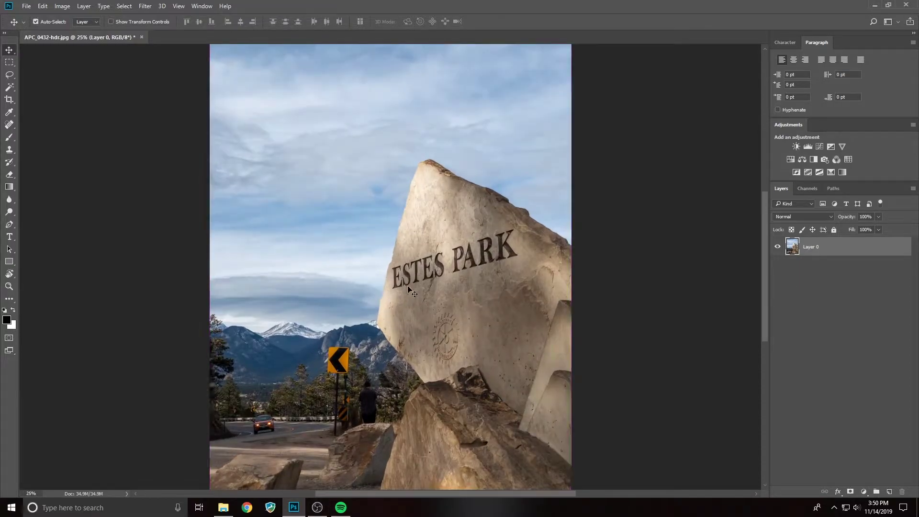
pyautogui.scroll(-3, 381, 294)
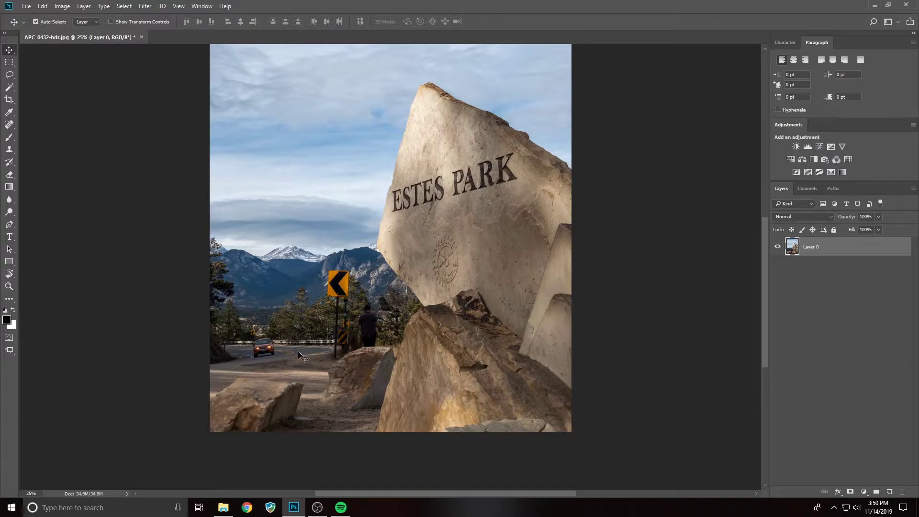
pyautogui.hotkey('ctrl', 'alt', 'z')
pyautogui.hotkey('ctrl', 'alt', 'z')
pyautogui.hotkey('ctrl', 'alt', 'z')
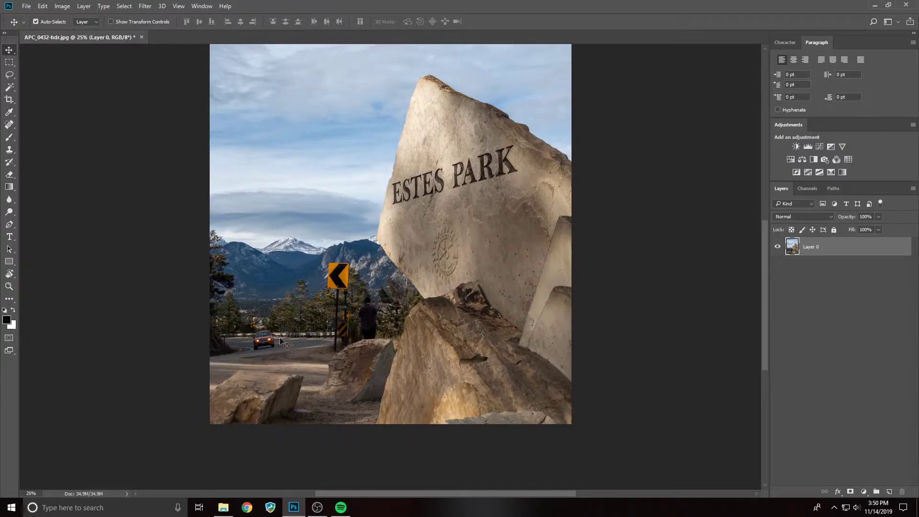
pyautogui.hotkey('ctrl', '+')
pyautogui.hotkey('ctrl', '+')
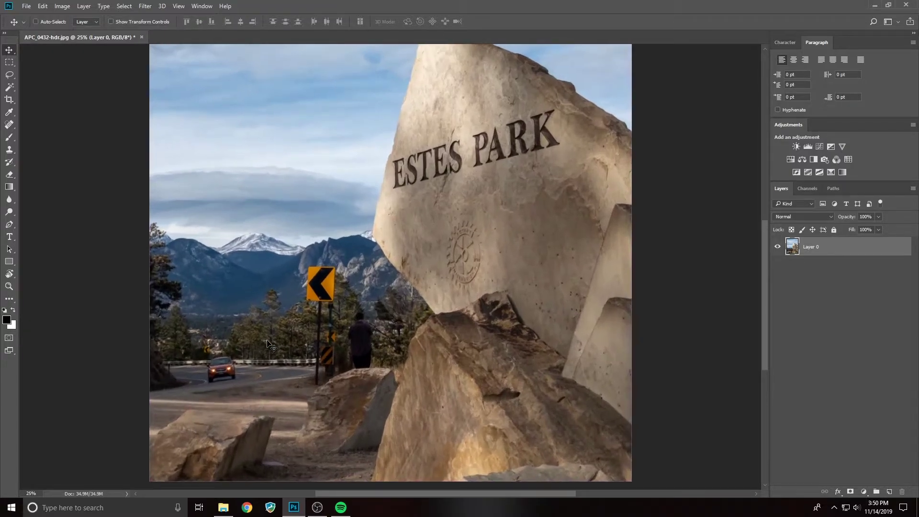
pyautogui.scroll(-2, 264, 364)
pyautogui.scroll(-1, 263, 364)
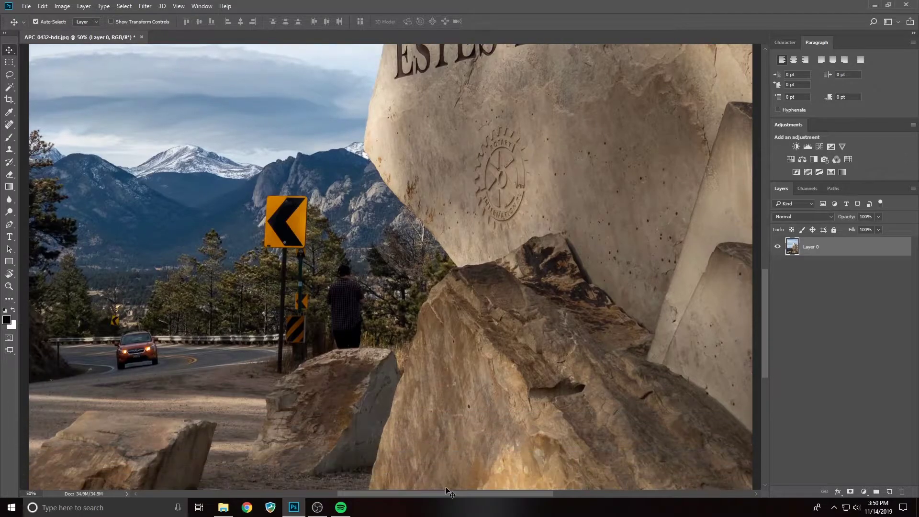
pyautogui.moveTo(448, 493); pyautogui.dragTo(392, 494)
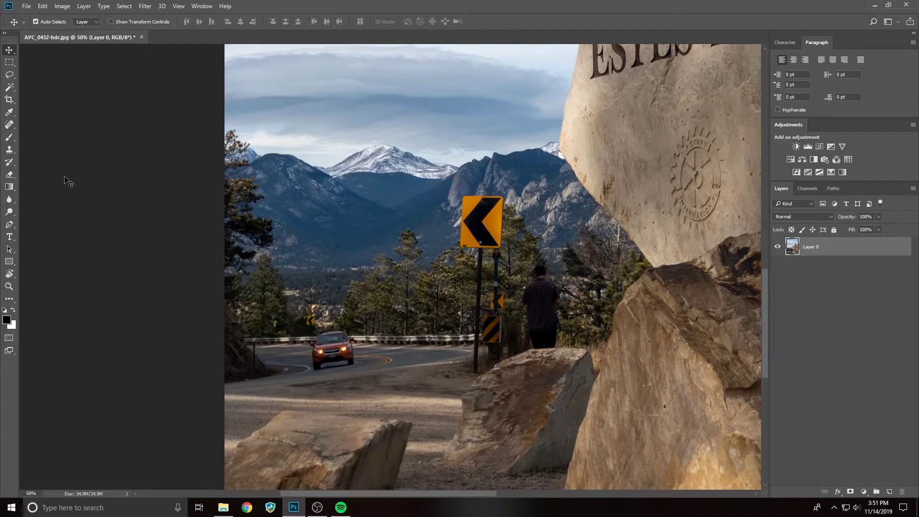
pyautogui.click(10, 152)
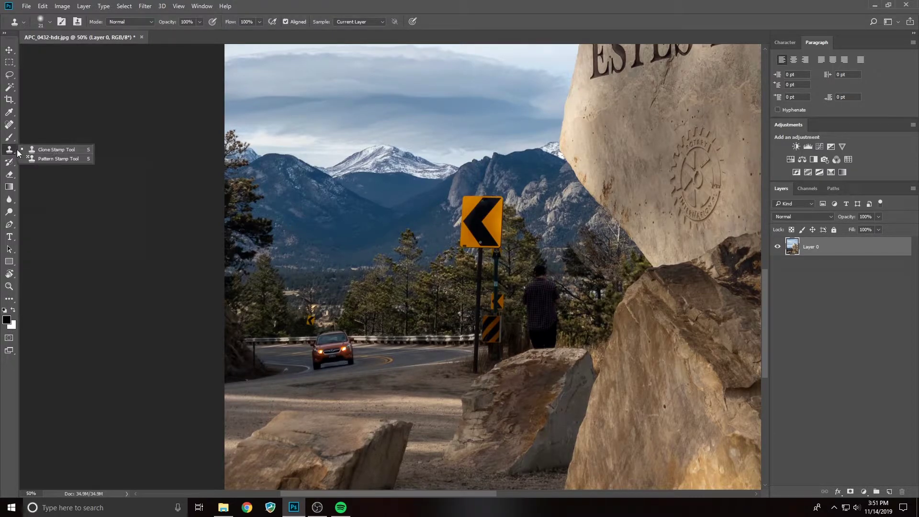
pyautogui.click(48, 149)
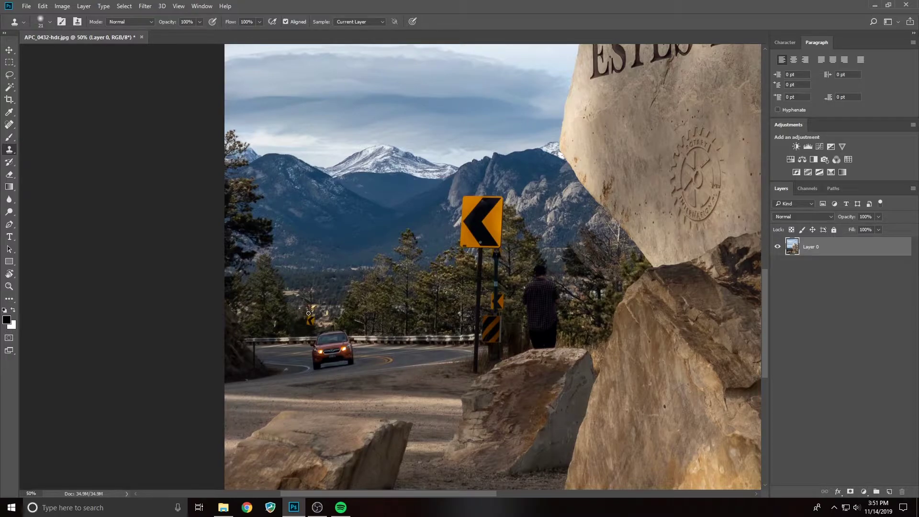
# Enlarge the Clone Stamp brush to 250 px and check its size and hardness settings
pyautogui.press(']')
pyautogui.press(']')
pyautogui.press(']')
pyautogui.press(']')
pyautogui.press(']')
pyautogui.press(']')
pyautogui.press(']')
pyautogui.press(']')
pyautogui.press(']')
pyautogui.press(']')
pyautogui.click(50, 22)
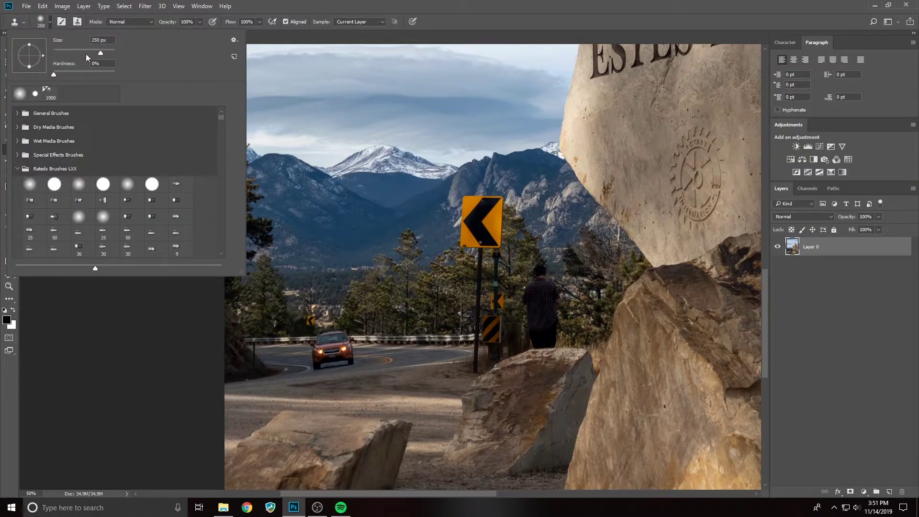
pyautogui.click(50, 23)
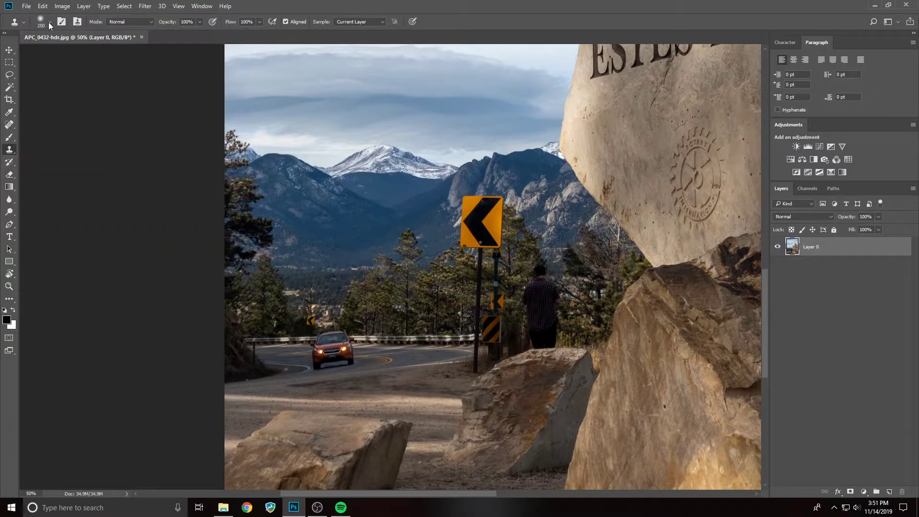
# Reduce the Clone Stamp brush size to 100 px
pyautogui.press('[')
pyautogui.press('[')
pyautogui.press('[')
pyautogui.press('[')
pyautogui.press('[')
pyautogui.press('[')
pyautogui.press('[')
# Frame the orange car close up and shrink the Clone Stamp brush to 10 px
pyautogui.hotkey('ctrl', '+')
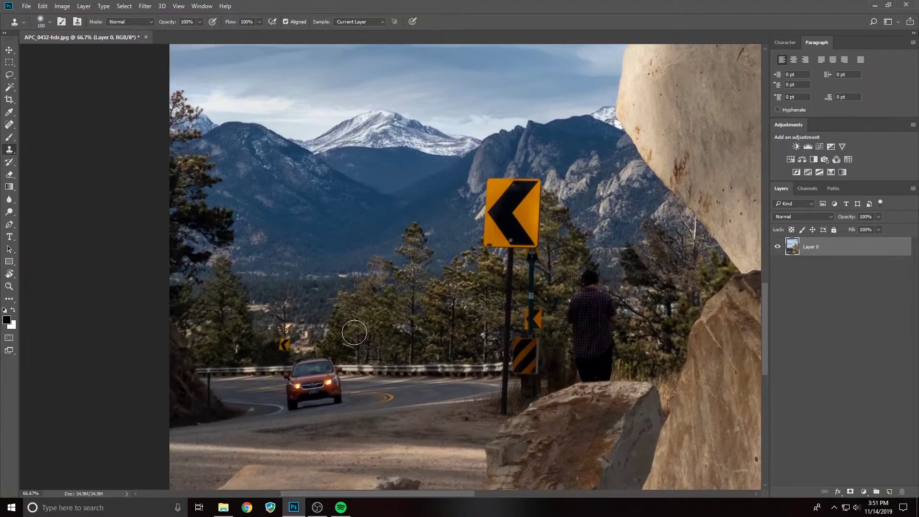
pyautogui.hotkey('ctrl', '+')
pyautogui.hotkey('ctrl', '+')
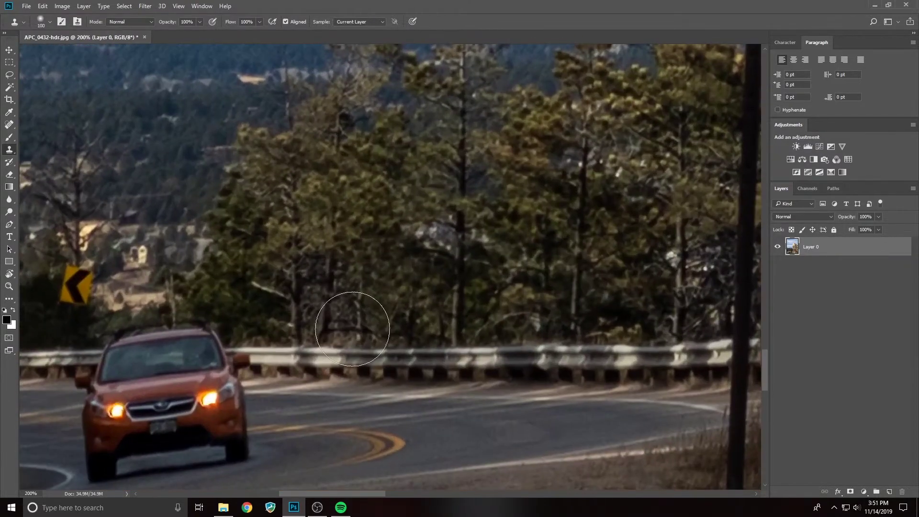
pyautogui.moveTo(366, 493); pyautogui.dragTo(338, 496)
pyautogui.scroll(-5, 350, 424)
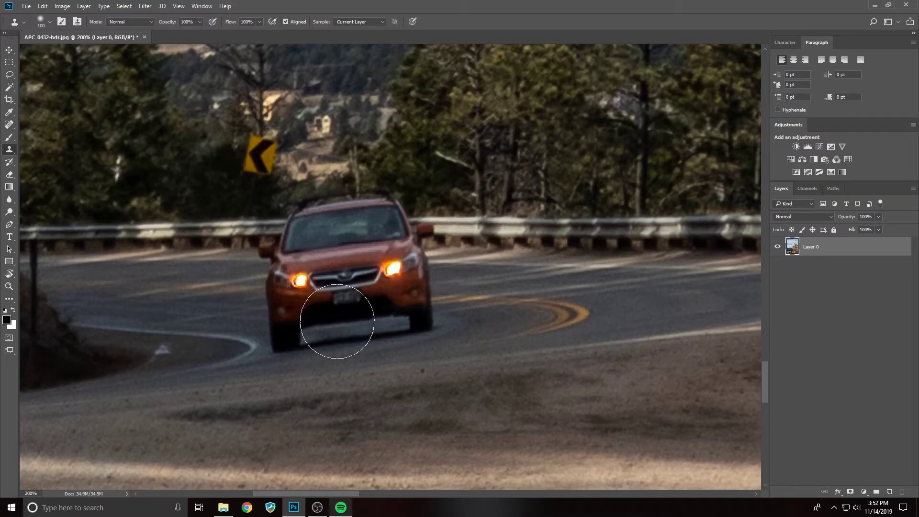
pyautogui.scroll(3, 322, 369)
pyautogui.scroll(-3, 322, 369)
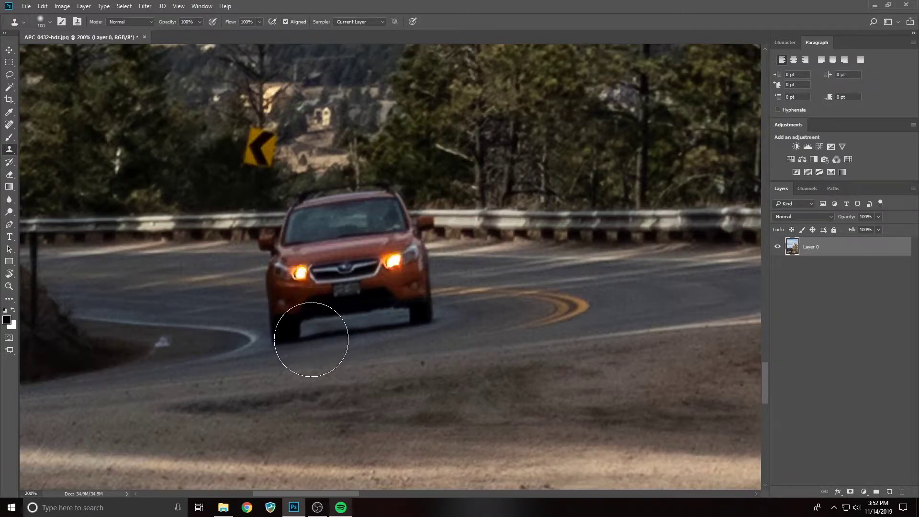
pyautogui.press('[')
pyautogui.press('[')
pyautogui.press('[')
pyautogui.press('[')
pyautogui.press('[')
pyautogui.press('[')
pyautogui.press('[')
pyautogui.press('[')
pyautogui.press('[')
pyautogui.press('[')
pyautogui.press('[')
pyautogui.press('[')
# Duplicate Layer 0 and undo the duplication
pyautogui.hotkey('ctrl', 'j')
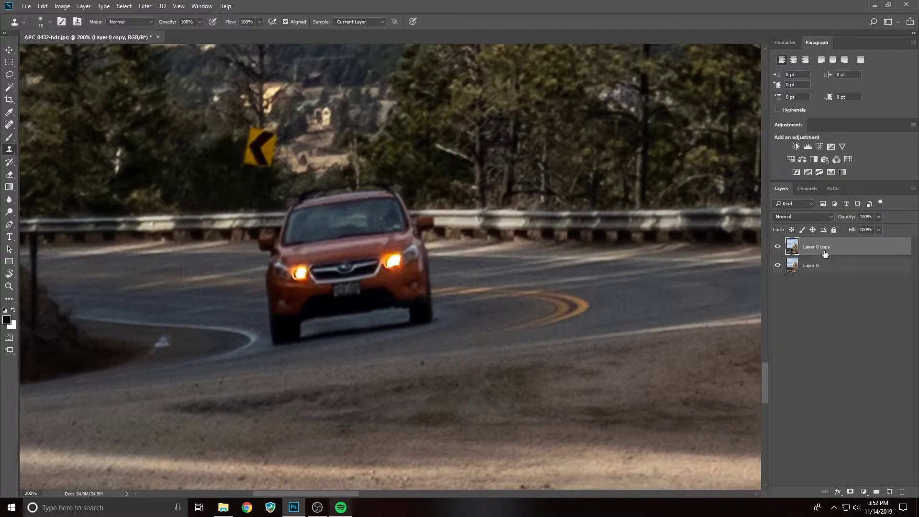
pyautogui.hotkey('ctrl', 'z')
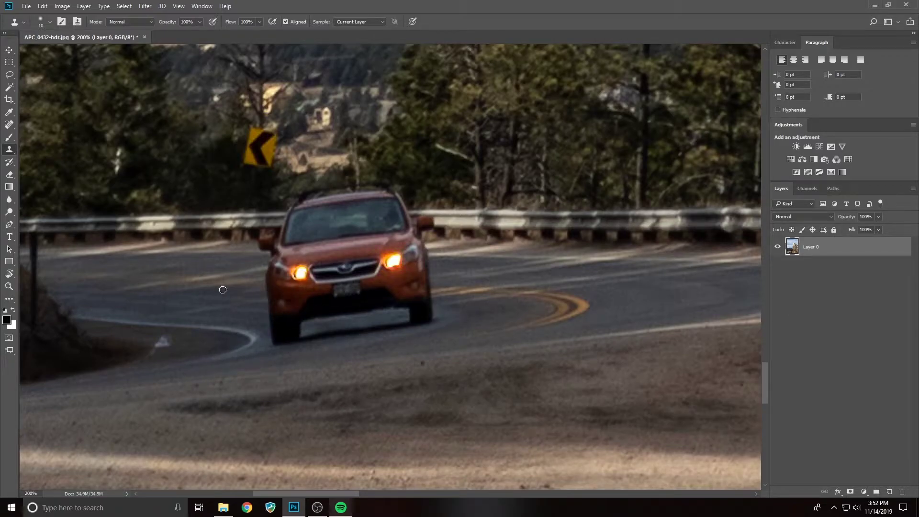
# Sample the ground at the road's edge below the car and set the brush size to 15 px
pyautogui.keyDown('alt'); pyautogui.click(226, 365); pyautogui.keyUp('alt')
pyautogui.click(227, 366)
pyautogui.click(428, 194)
pyautogui.press(']')
pyautogui.press(']')
pyautogui.press(']')
pyautogui.press('[')
# Raise the Clone Stamp brush hardness to its maximum
pyautogui.click(47, 22)
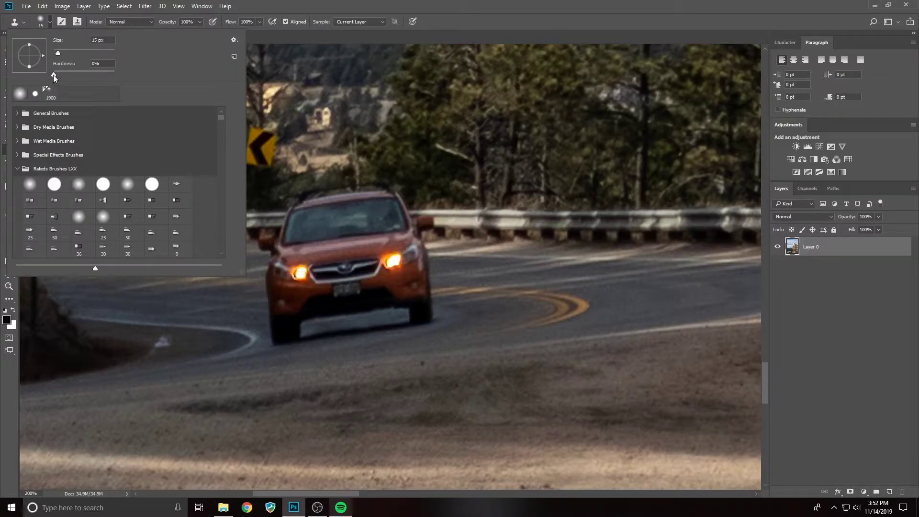
pyautogui.moveTo(54, 76); pyautogui.dragTo(208, 76)
pyautogui.press('Return')
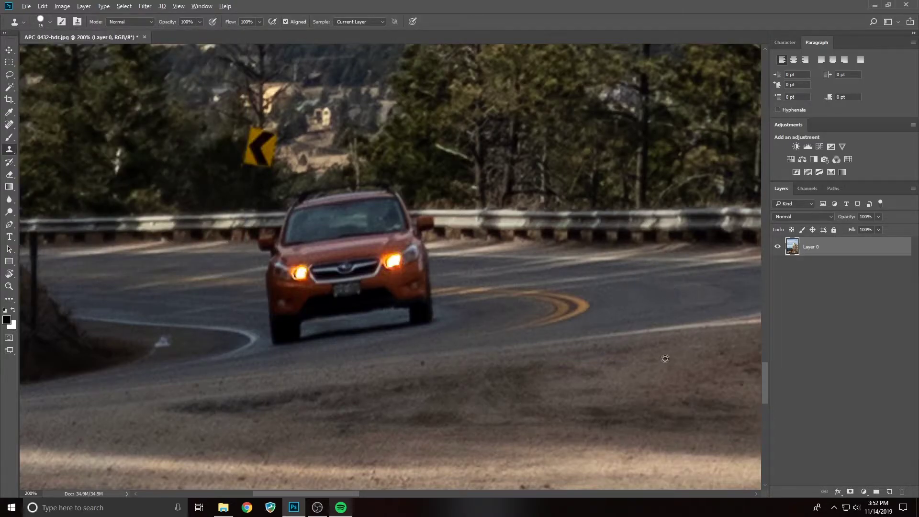
# Lower the Clone Stamp brush hardness to its minimum for soft edges
pyautogui.scroll(-8, 640, 421)
pyautogui.scroll(-1, 618, 406)
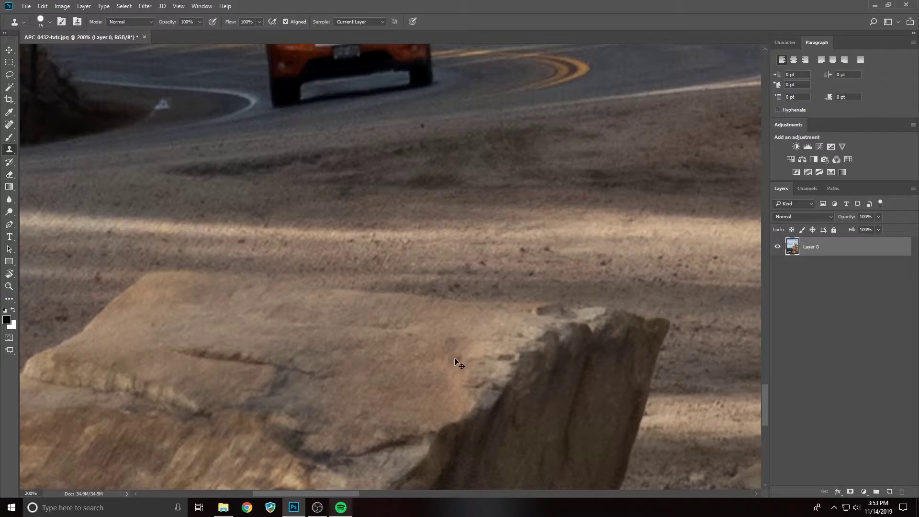
pyautogui.hotkey('ctrl', '+')
pyautogui.hotkey('ctrl', '+')
pyautogui.scroll(-1, 455, 357)
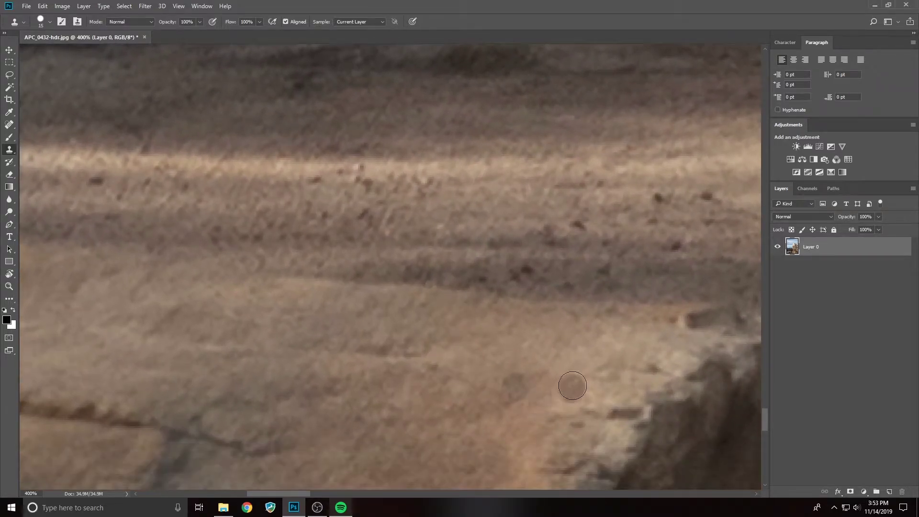
pyautogui.hotkey('ctrl', '-')
pyautogui.hotkey('ctrl', '-')
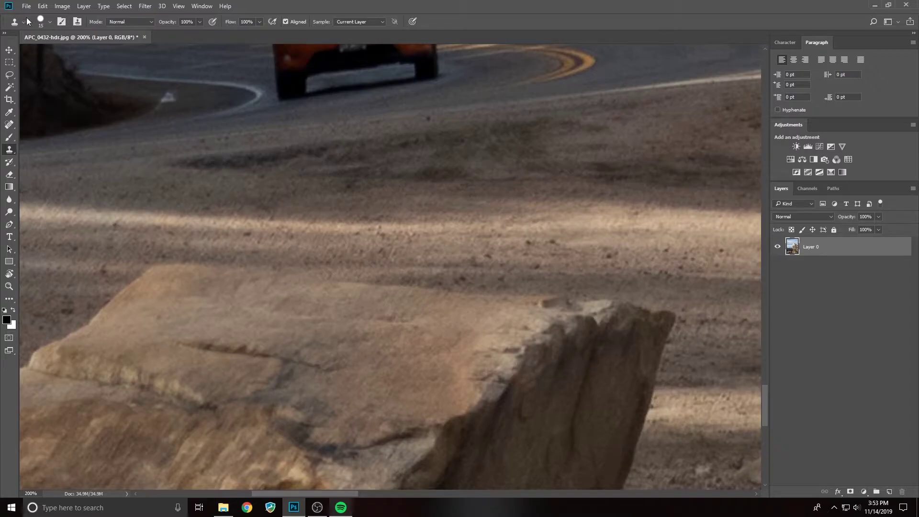
pyautogui.click(50, 22)
pyautogui.moveTo(59, 64); pyautogui.dragTo(51, 71)
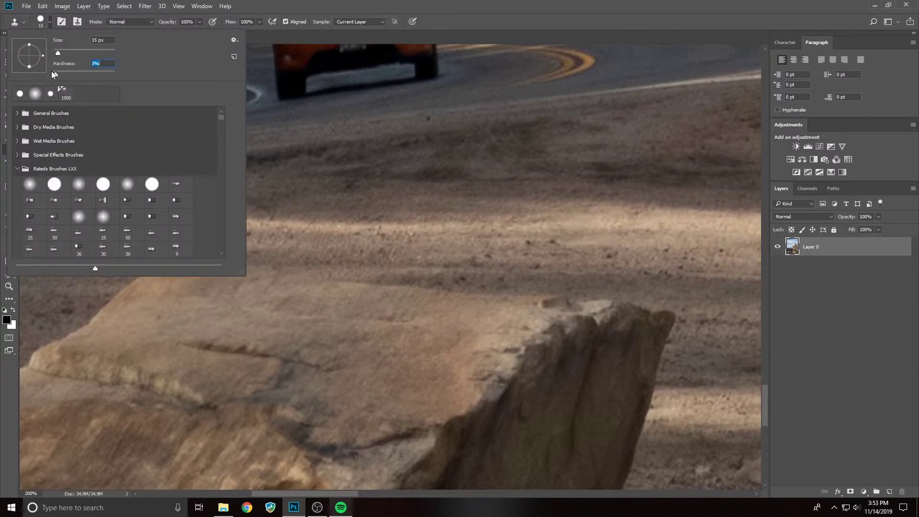
pyautogui.press('Return')
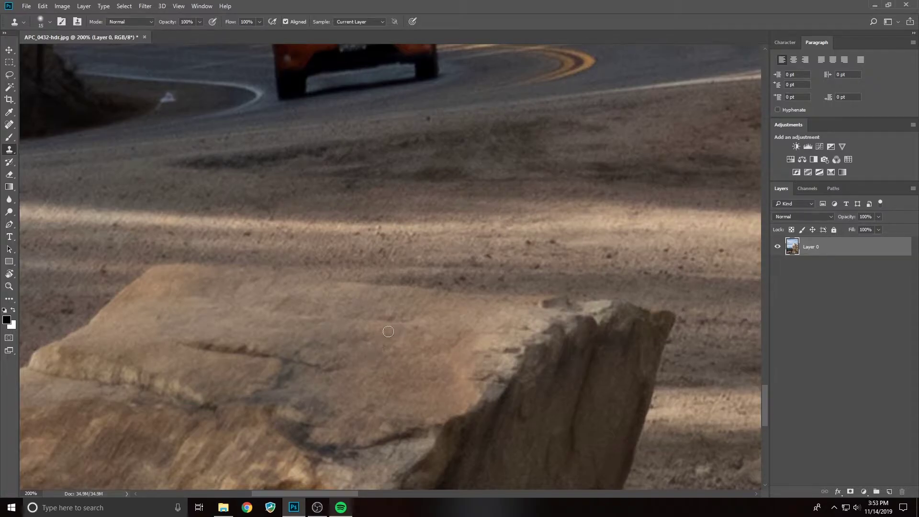
# Sample the asphalt beside the car's left-hand wheel and clone it over the road just below
pyautogui.scroll(1, 386, 366)
pyautogui.scroll(10, 386, 367)
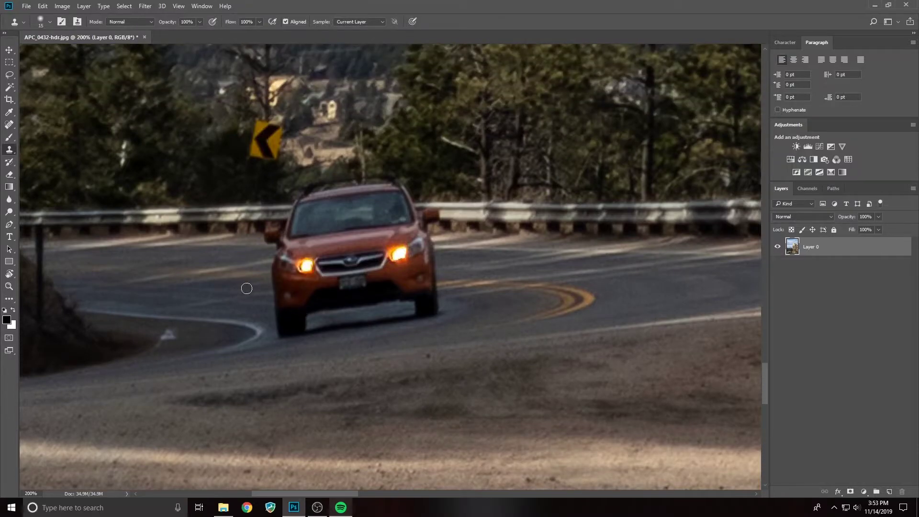
pyautogui.hotkey('ctrl', '+')
pyautogui.click(49, 22)
pyautogui.click(50, 22)
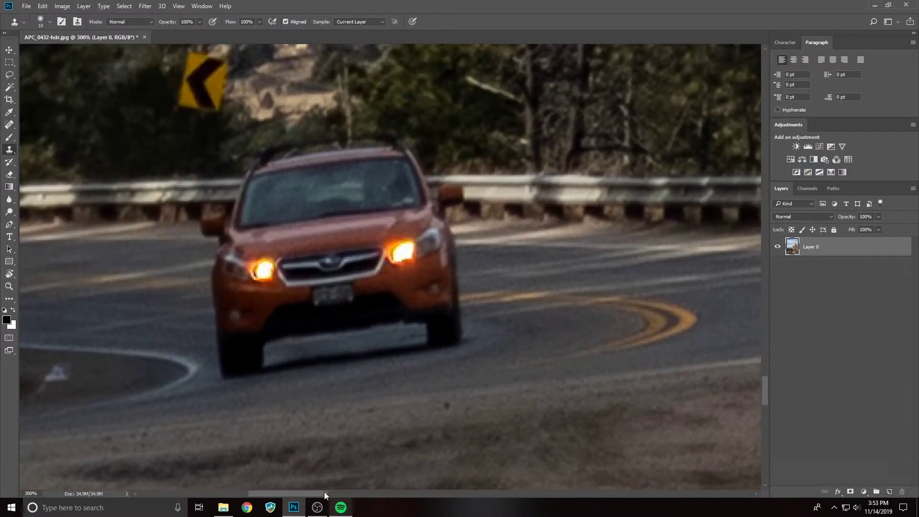
pyautogui.moveTo(324, 492); pyautogui.dragTo(311, 495)
pyautogui.scroll(-3, 302, 396)
pyautogui.keyDown('alt'); pyautogui.click(271, 318); pyautogui.keyUp('alt')
pyautogui.moveTo(291, 309)
pyautogui.mouseDown()
pyautogui.moveTo(302, 302)
pyautogui.moveTo(274, 330)
pyautogui.moveTo(242, 329)
pyautogui.mouseUp()
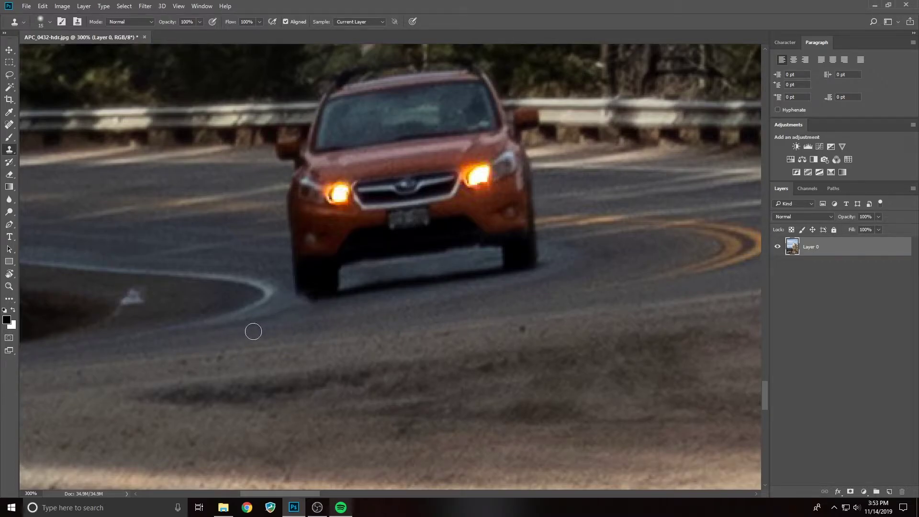
# Try cloning asphalt over the bottom of the car's left-hand wheel, and undo the strokes
pyautogui.moveTo(306, 305); pyautogui.dragTo(327, 292)
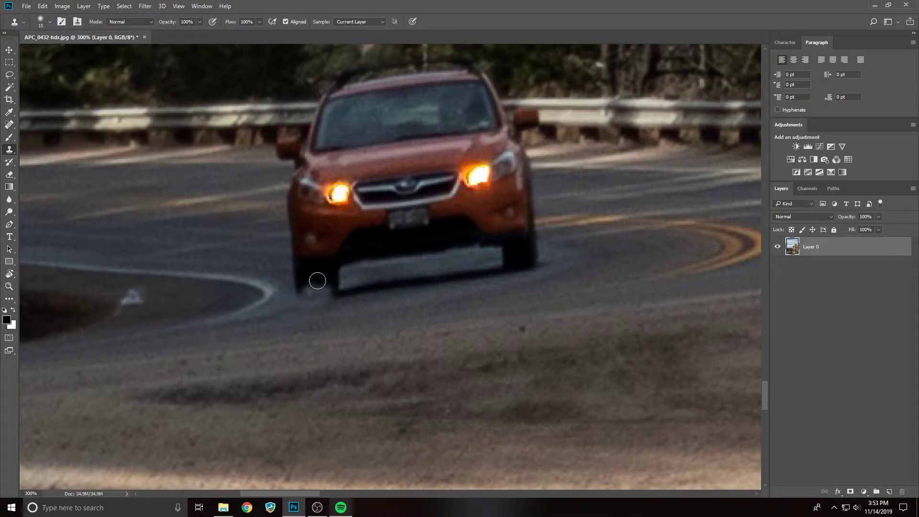
pyautogui.moveTo(350, 280); pyautogui.dragTo(292, 304)
pyautogui.moveTo(297, 298)
pyautogui.mouseDown()
pyautogui.moveTo(307, 289)
pyautogui.moveTo(300, 274)
pyautogui.mouseUp()
pyautogui.hotkey('ctrl', 'z')
pyautogui.hotkey('ctrl', 'z')
# Clone asphalt over the shadow beneath the car, then resample the road and paint out most of the left-hand wheel
pyautogui.moveTo(336, 298); pyautogui.dragTo(449, 279)
pyautogui.keyDown('alt'); pyautogui.click(318, 321); pyautogui.keyUp('alt')
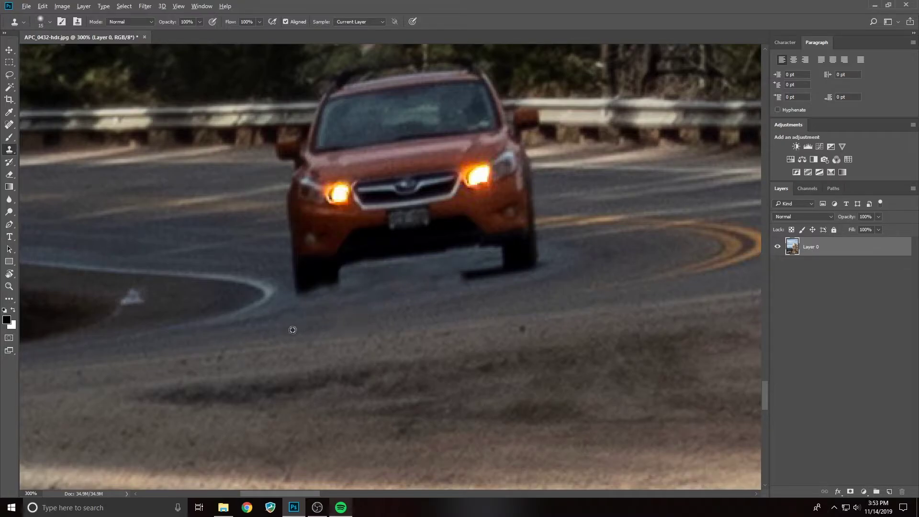
pyautogui.moveTo(298, 300)
pyautogui.mouseDown()
pyautogui.moveTo(316, 290)
pyautogui.moveTo(301, 286)
pyautogui.moveTo(332, 287)
pyautogui.moveTo(331, 274)
pyautogui.mouseUp()
pyautogui.moveTo(298, 309); pyautogui.dragTo(312, 283)
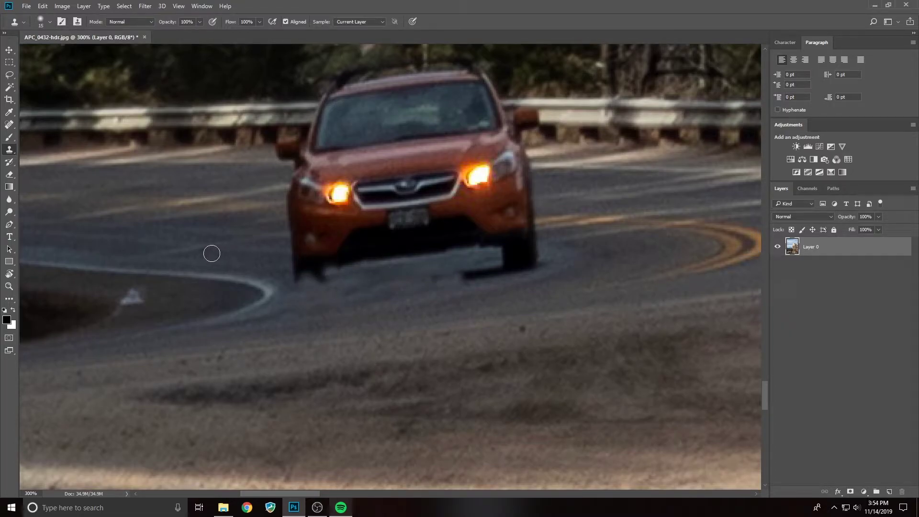
pyautogui.moveTo(286, 265)
pyautogui.mouseDown()
pyautogui.moveTo(304, 267)
pyautogui.moveTo(284, 274)
pyautogui.mouseUp()
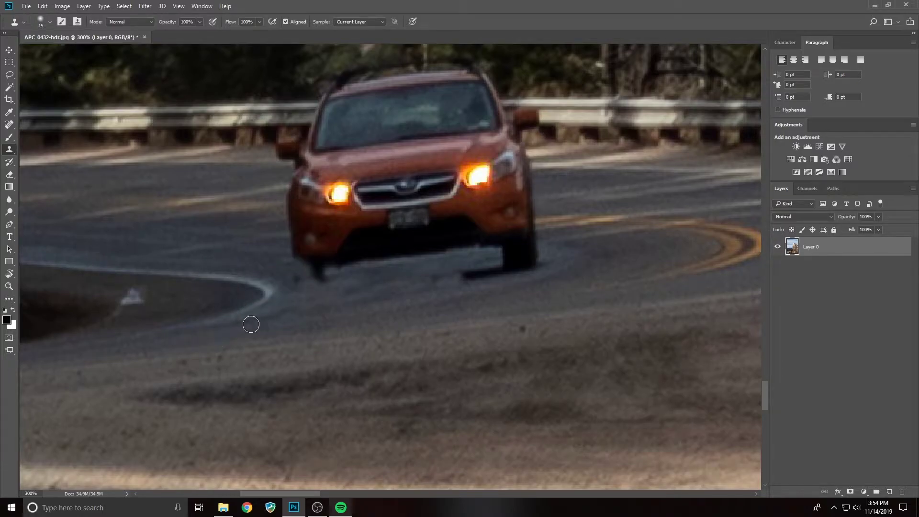
# Examine the retouched area around the car's left-hand wheel from a distance and close up
pyautogui.hotkey('ctrl', '-')
pyautogui.hotkey('ctrl', '-')
pyautogui.hotkey('ctrl', '-')
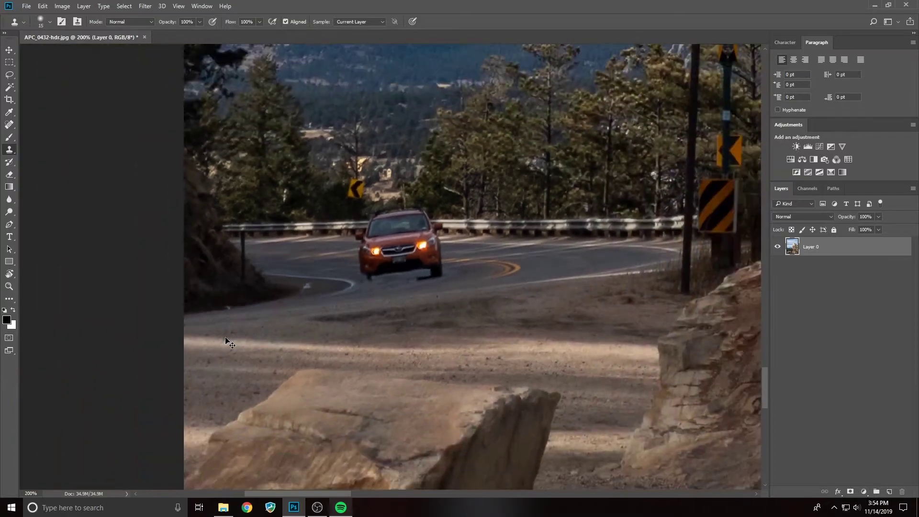
pyautogui.scroll(5, 246, 318)
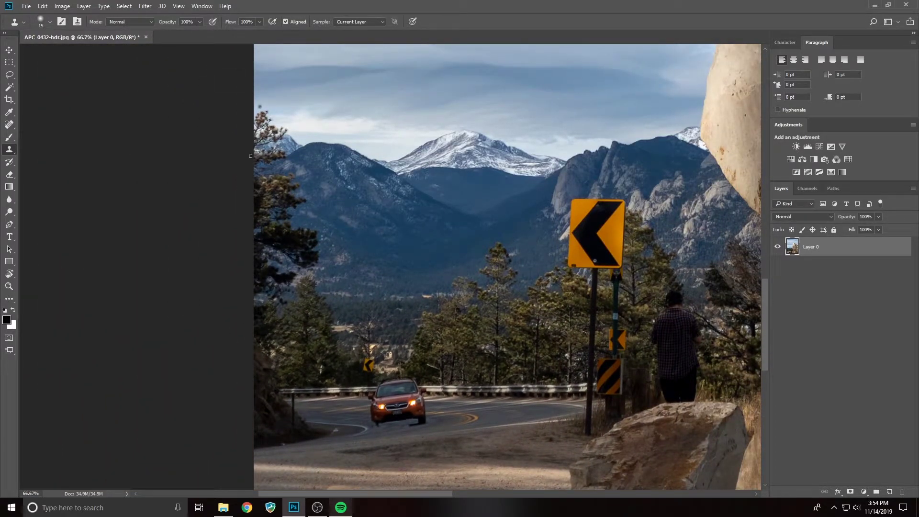
pyautogui.hotkey('ctrl', '+')
pyautogui.scroll(-7, 345, 336)
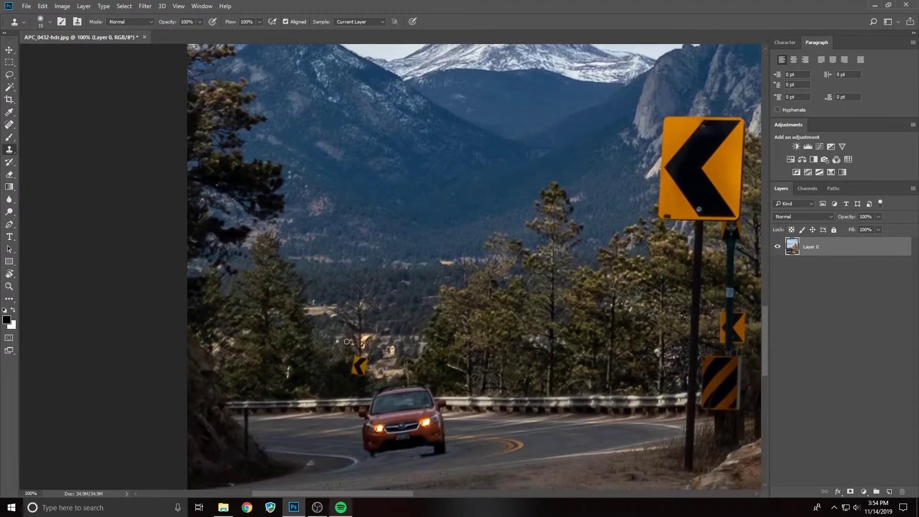
pyautogui.hotkey('ctrl', '+')
pyautogui.hotkey('ctrl', '+')
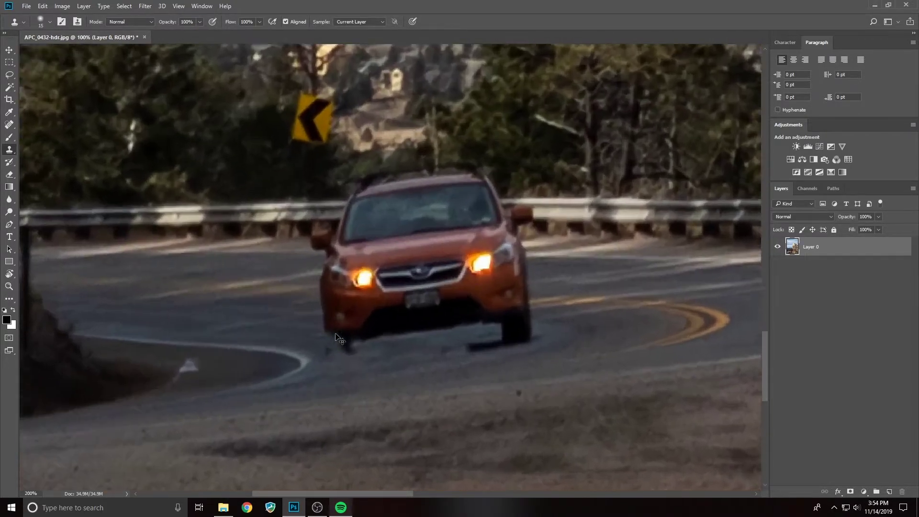
pyautogui.hotkey('ctrl', '+')
pyautogui.scroll(-2, 339, 334)
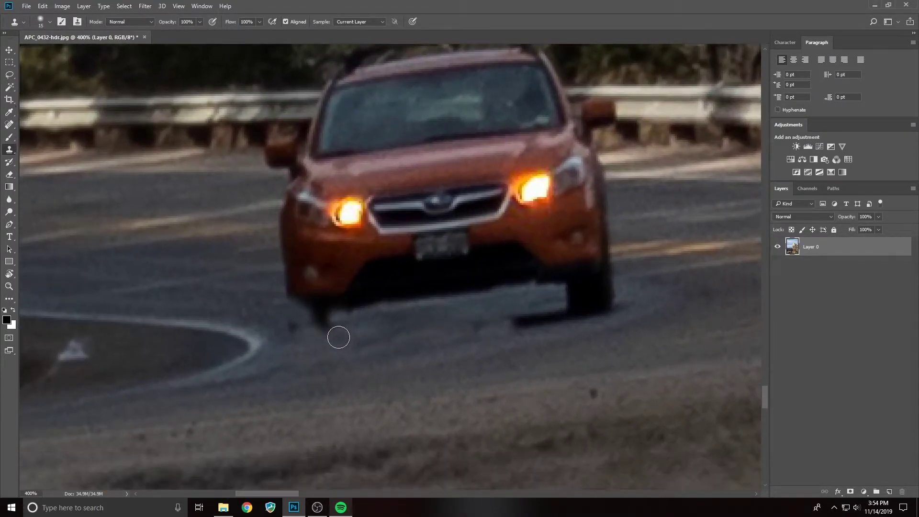
# Clone asphalt over the rest of the left-hand wheel and the bumper corner above it, and resample the road beside it
pyautogui.moveTo(321, 306)
pyautogui.mouseDown()
pyautogui.moveTo(282, 301)
pyautogui.moveTo(328, 317)
pyautogui.moveTo(294, 325)
pyautogui.mouseUp()
pyautogui.moveTo(268, 287)
pyautogui.mouseDown()
pyautogui.moveTo(340, 298)
pyautogui.moveTo(290, 290)
pyautogui.moveTo(354, 316)
pyautogui.moveTo(365, 297)
pyautogui.moveTo(314, 287)
pyautogui.moveTo(355, 288)
pyautogui.moveTo(299, 279)
pyautogui.moveTo(328, 283)
pyautogui.mouseUp()
pyautogui.keyDown('alt'); pyautogui.click(284, 290); pyautogui.keyUp('alt')
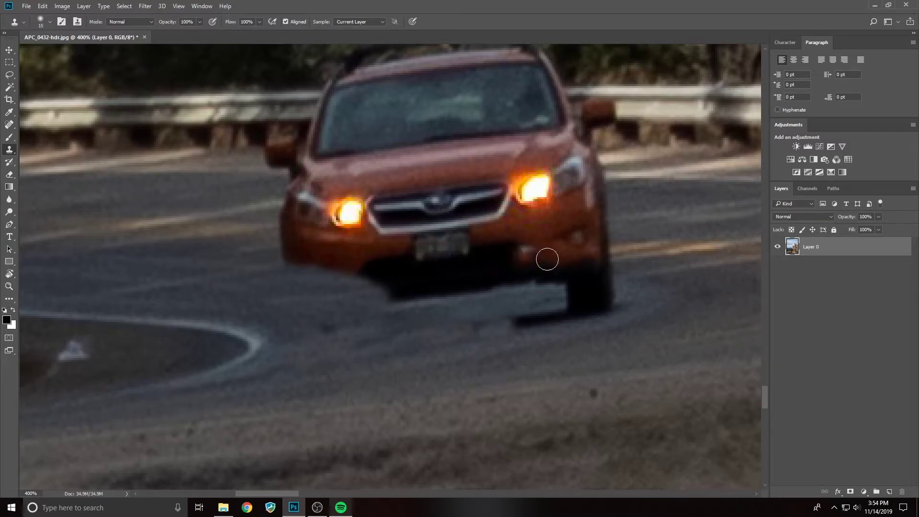
# Switch to the Brush tool with a size of 97 px and add a new layer above the photo
pyautogui.click(9, 137)
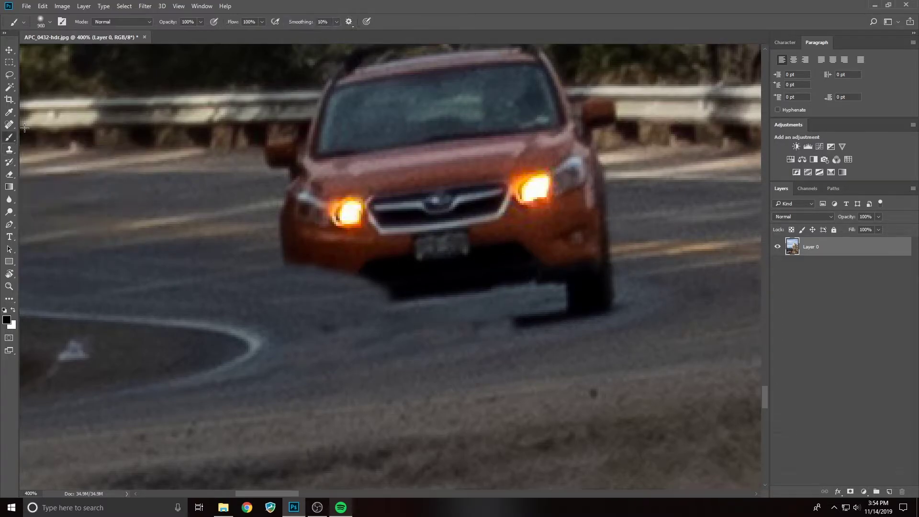
pyautogui.click(49, 23)
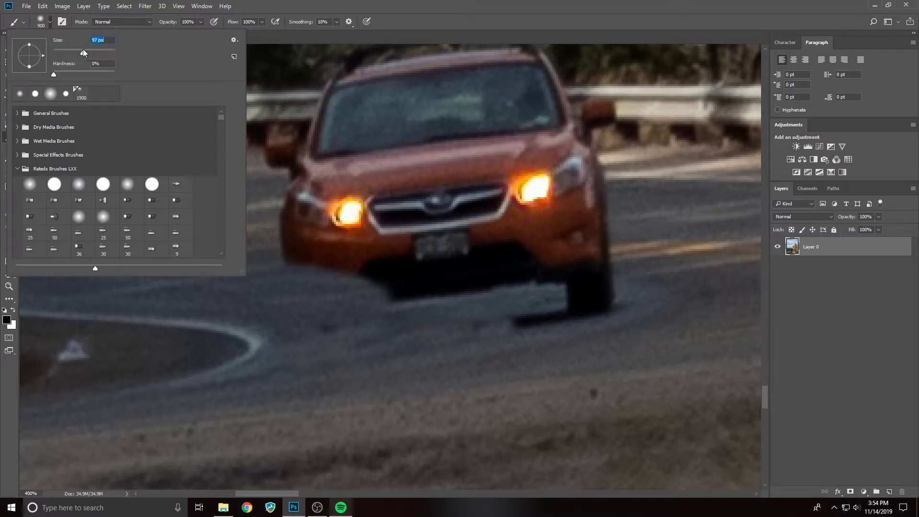
pyautogui.press('Return')
pyautogui.click(889, 492)
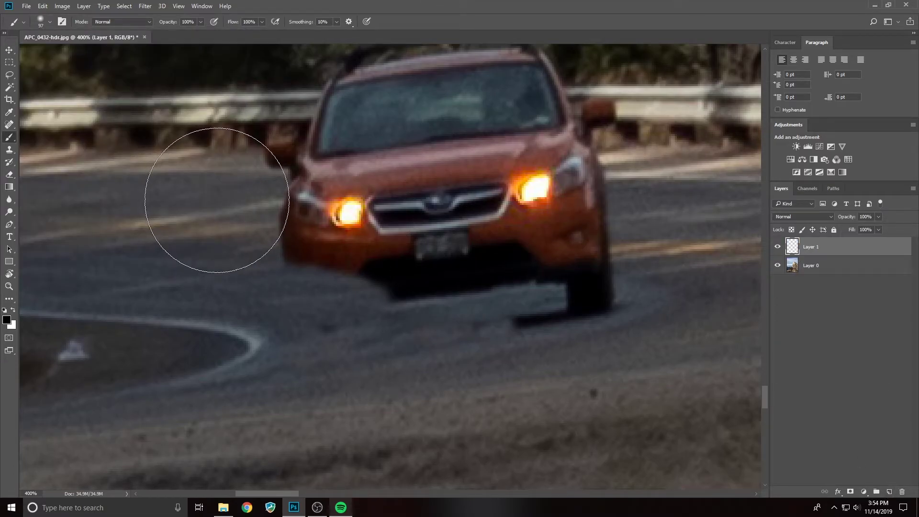
# Set the foreground colour to a bright red
pyautogui.click(7, 320)
pyautogui.click(449, 293)
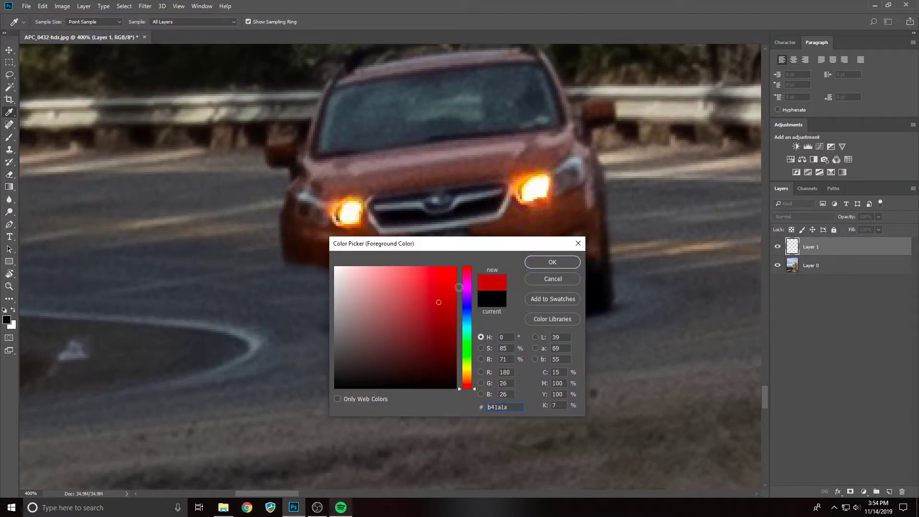
pyautogui.click(552, 262)
# Shrink the brush to 15 px and paint a red guide line across the car's lower front, redoing the first stroke
pyautogui.press('[')
pyautogui.press('[')
pyautogui.press('[')
pyautogui.press('[')
pyautogui.press('[')
pyautogui.press('[')
pyautogui.press('[')
pyautogui.press('[')
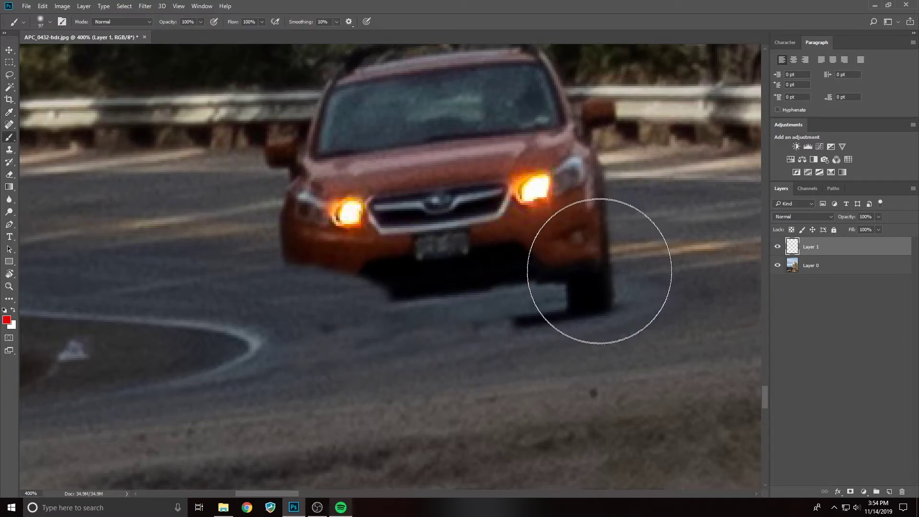
pyautogui.press('[')
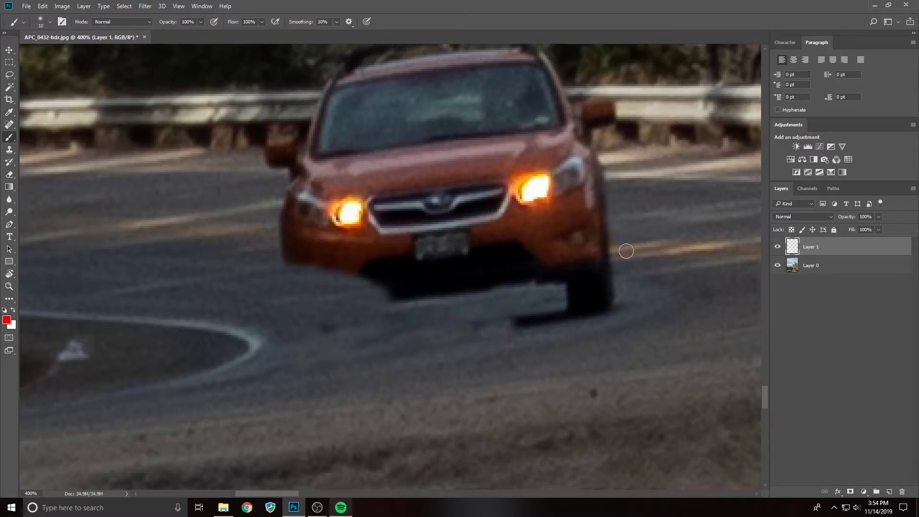
pyautogui.moveTo(628, 251)
pyautogui.mouseDown()
pyautogui.moveTo(502, 253)
pyautogui.moveTo(230, 232)
pyautogui.mouseUp()
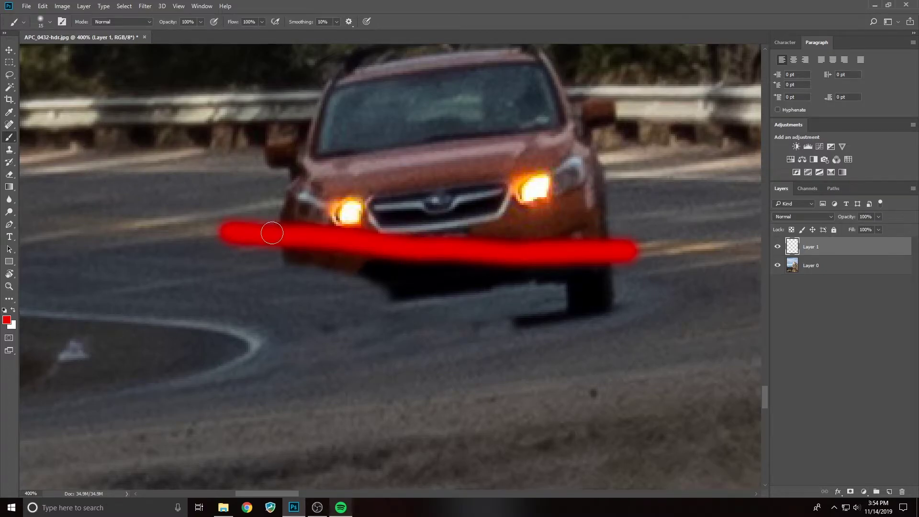
pyautogui.hotkey('ctrl', 'z')
pyautogui.moveTo(603, 246); pyautogui.dragTo(136, 228)
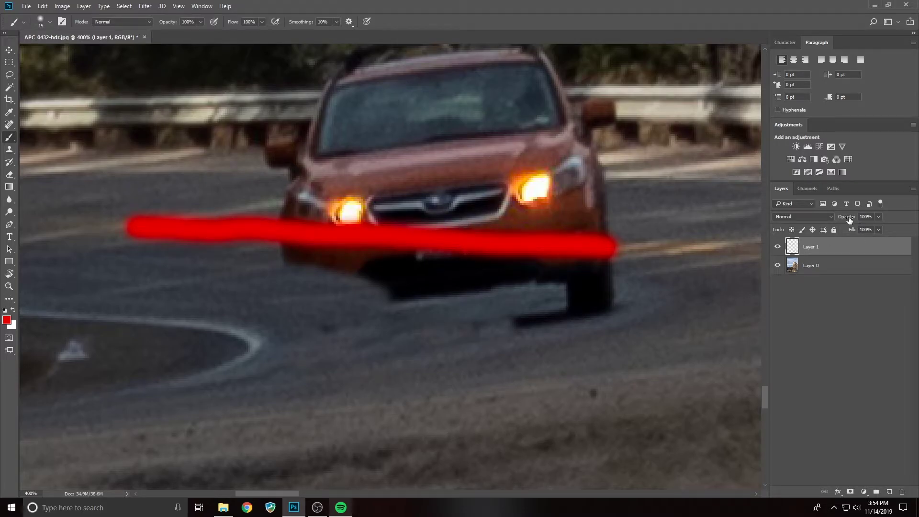
# Lower the guide layer's opacity to 43%, then return to the photo layer with the Clone Stamp tool
pyautogui.moveTo(849, 219); pyautogui.dragTo(817, 218)
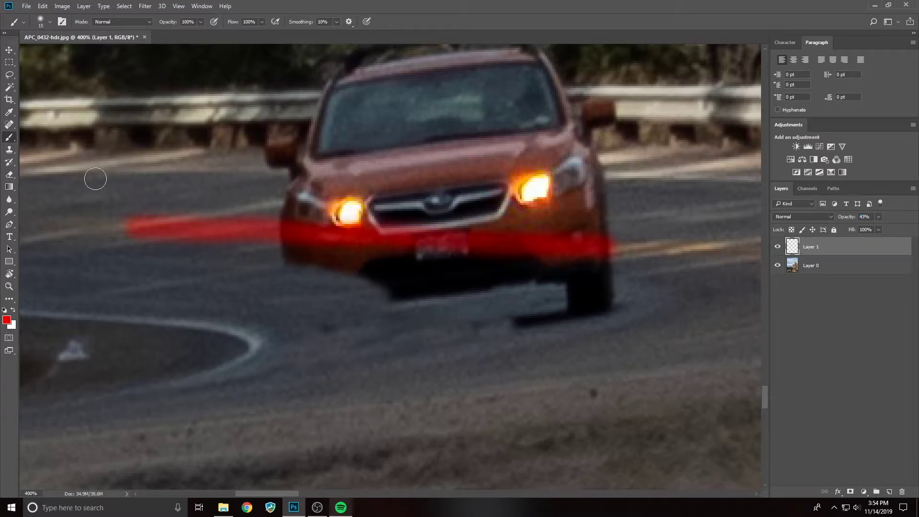
pyautogui.click(843, 265)
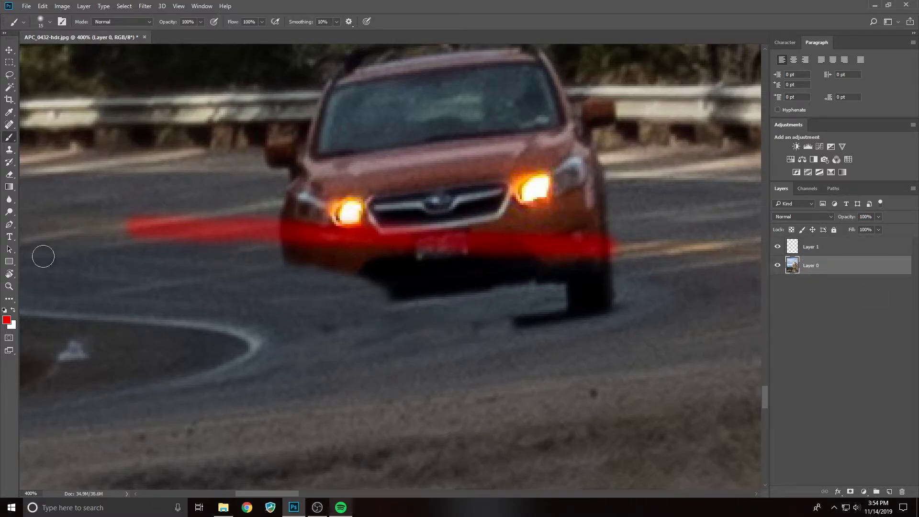
pyautogui.click(9, 151)
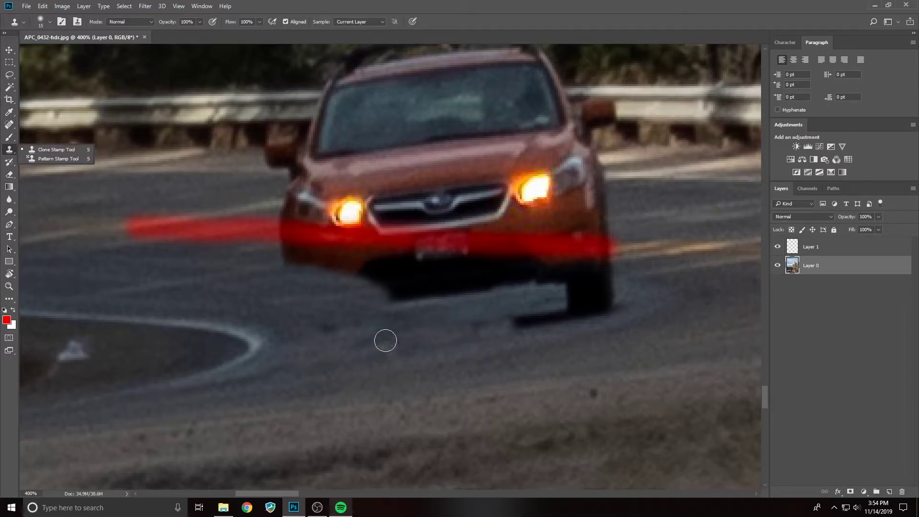
# Clone asphalt over the shadow under the car and the left part of the bumper up to the guide line, undoing the unwanted strokes
pyautogui.moveTo(412, 300)
pyautogui.mouseDown()
pyautogui.moveTo(381, 295)
pyautogui.moveTo(545, 310)
pyautogui.moveTo(496, 318)
pyautogui.moveTo(557, 315)
pyautogui.mouseUp()
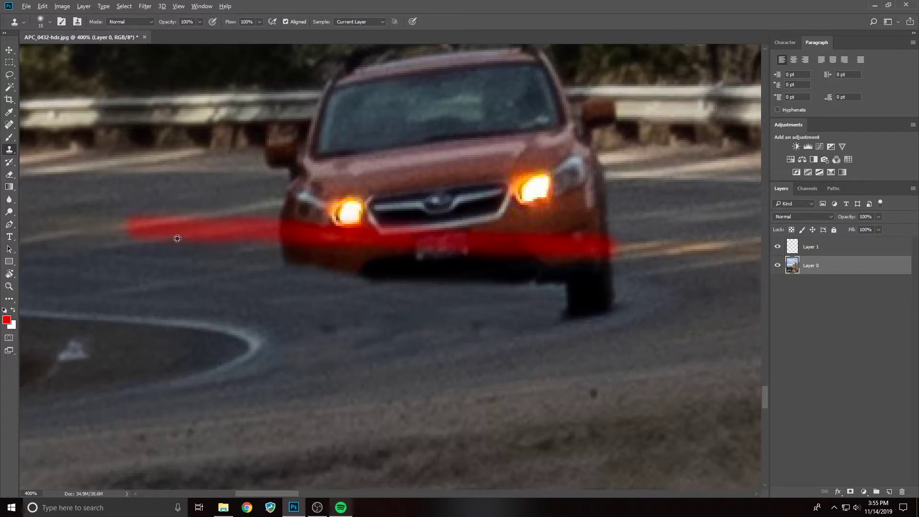
pyautogui.moveTo(304, 289); pyautogui.dragTo(349, 265)
pyautogui.hotkey('ctrl', 'z')
pyautogui.click(335, 259)
pyautogui.hotkey('ctrl', 'z')
pyautogui.moveTo(364, 269); pyautogui.dragTo(415, 276)
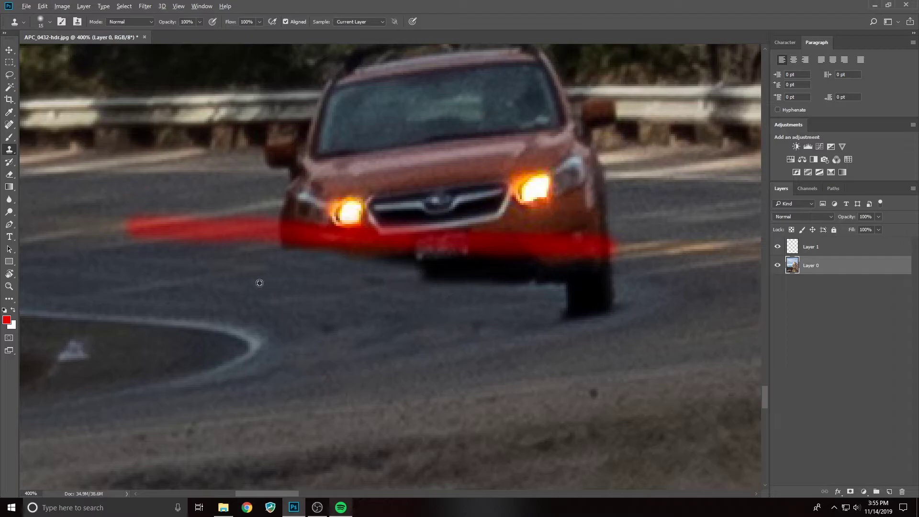
# Sample the asphalt and clone it over the right-hand wheel and the remaining underside below the red guide line
pyautogui.keyDown('alt'); pyautogui.click(278, 295); pyautogui.keyUp('alt')
pyautogui.moveTo(469, 292)
pyautogui.mouseDown()
pyautogui.moveTo(433, 288)
pyautogui.moveTo(487, 285)
pyautogui.moveTo(395, 282)
pyautogui.moveTo(497, 284)
pyautogui.moveTo(589, 304)
pyautogui.moveTo(567, 314)
pyautogui.mouseUp()
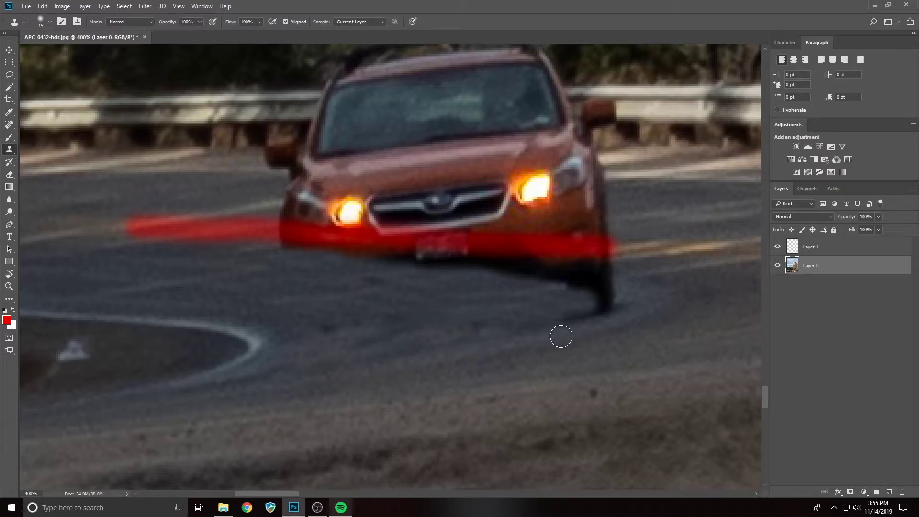
pyautogui.moveTo(568, 322)
pyautogui.mouseDown()
pyautogui.moveTo(604, 295)
pyautogui.moveTo(582, 281)
pyautogui.moveTo(510, 279)
pyautogui.mouseUp()
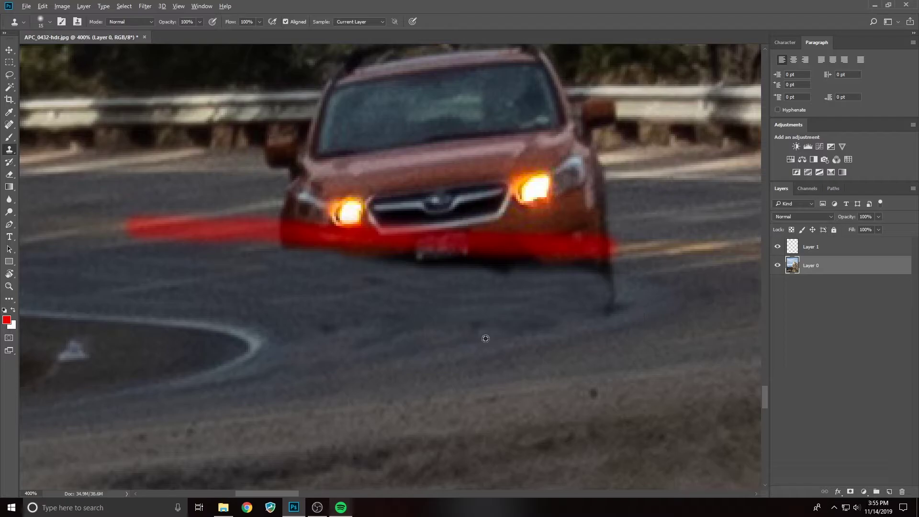
pyautogui.moveTo(589, 314)
pyautogui.mouseDown()
pyautogui.moveTo(608, 294)
pyautogui.moveTo(605, 273)
pyautogui.moveTo(335, 260)
pyautogui.mouseUp()
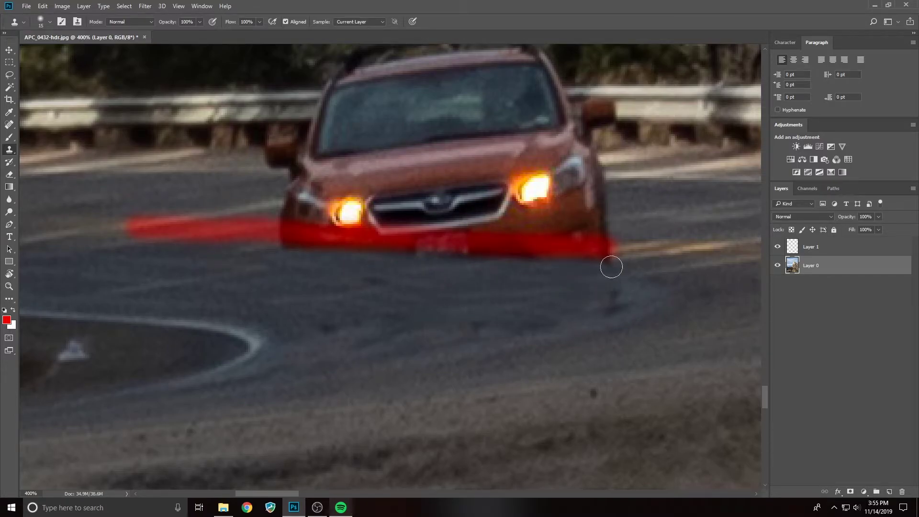
# Clone asphalt over the leftover marks around the spot where the car's right-hand wheel stood
pyautogui.moveTo(287, 492); pyautogui.dragTo(301, 493)
pyautogui.scroll(3, 335, 378)
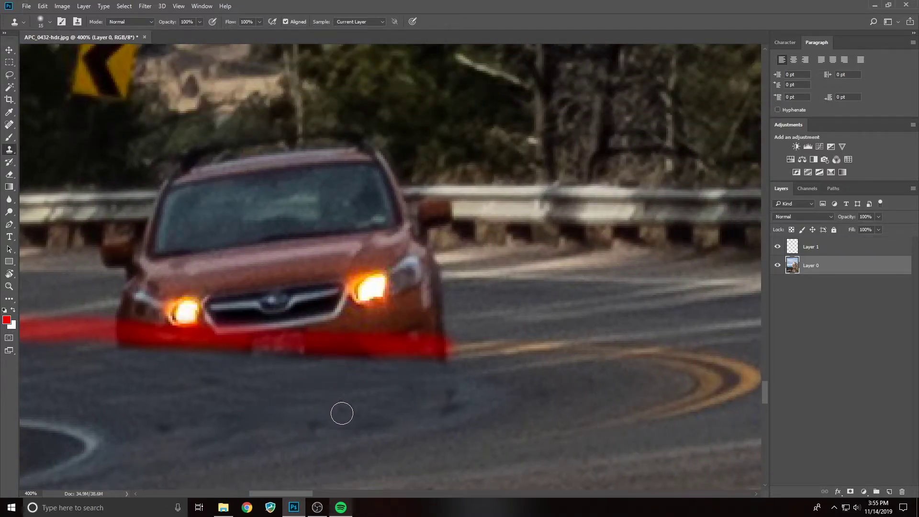
pyautogui.moveTo(402, 397)
pyautogui.mouseDown()
pyautogui.moveTo(428, 342)
pyautogui.moveTo(443, 409)
pyautogui.moveTo(454, 399)
pyautogui.moveTo(484, 412)
pyautogui.mouseUp()
pyautogui.scroll(-3, 359, 384)
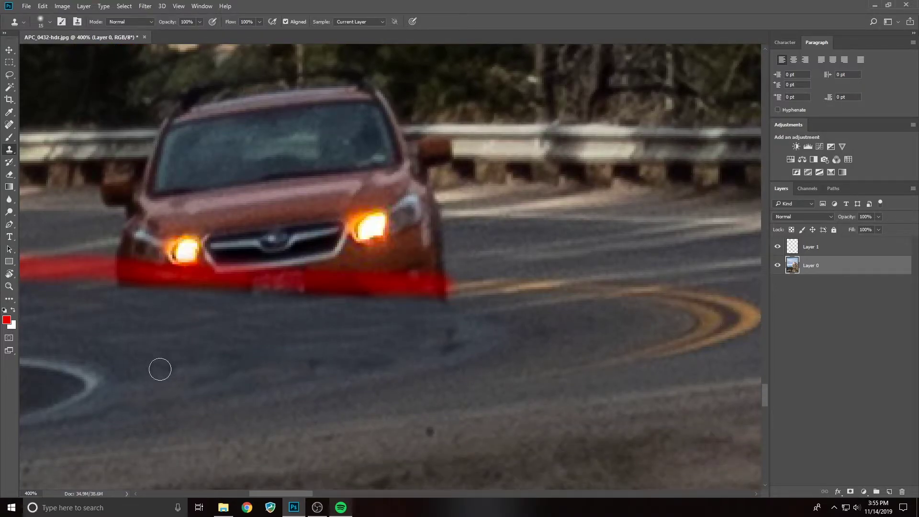
pyautogui.keyDown('alt'); pyautogui.click(304, 328); pyautogui.keyUp('alt')
pyautogui.click(446, 348)
# Remove the two dark spots on the retouched asphalt below the car with the Spot Healing Brush
pyautogui.click(9, 125)
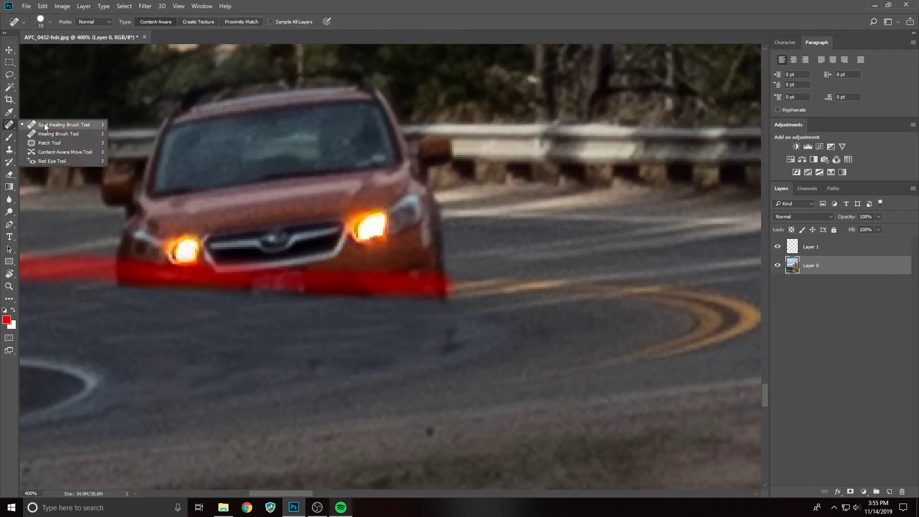
pyautogui.click(61, 126)
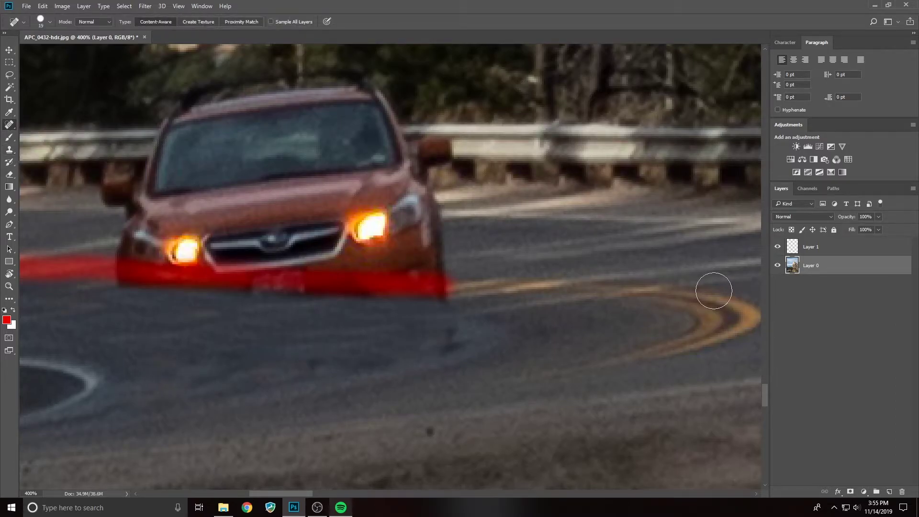
pyautogui.click(449, 342)
pyautogui.click(311, 361)
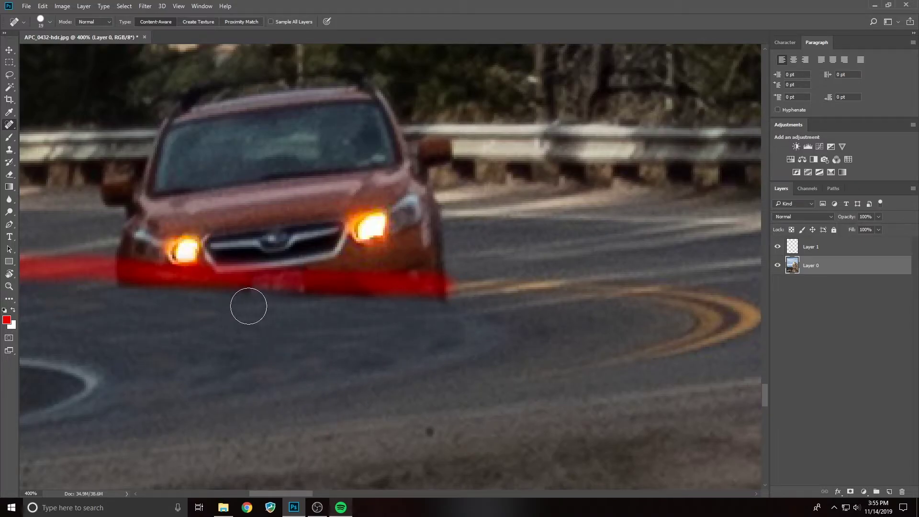
# Clone the yellow centre line from the road on the right over the lower right bumper, following the red guide
pyautogui.click(9, 149)
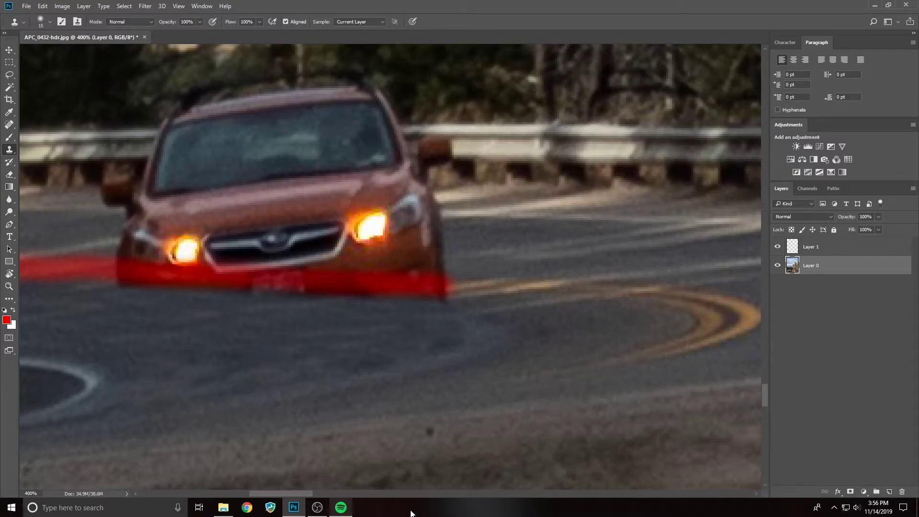
pyautogui.hscroll(-6, 289, 492)
pyautogui.scroll(2, 498, 374)
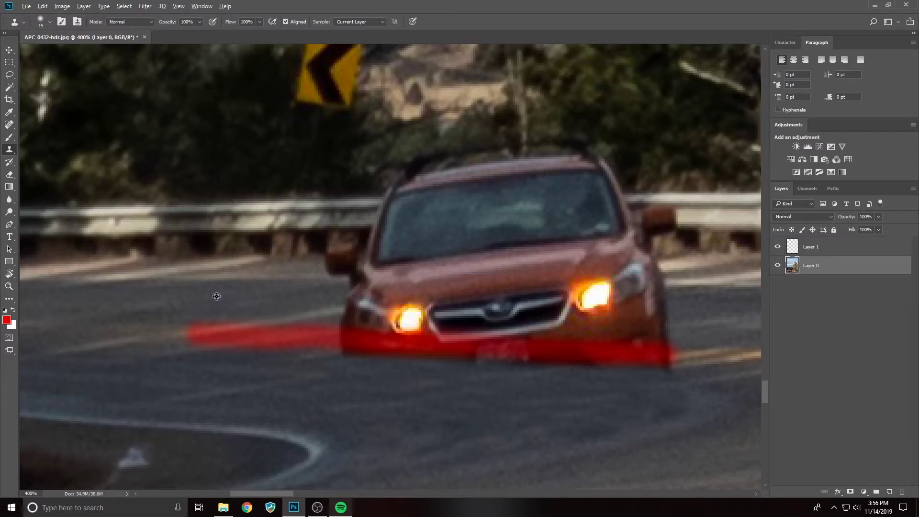
pyautogui.scroll(-1, 494, 347)
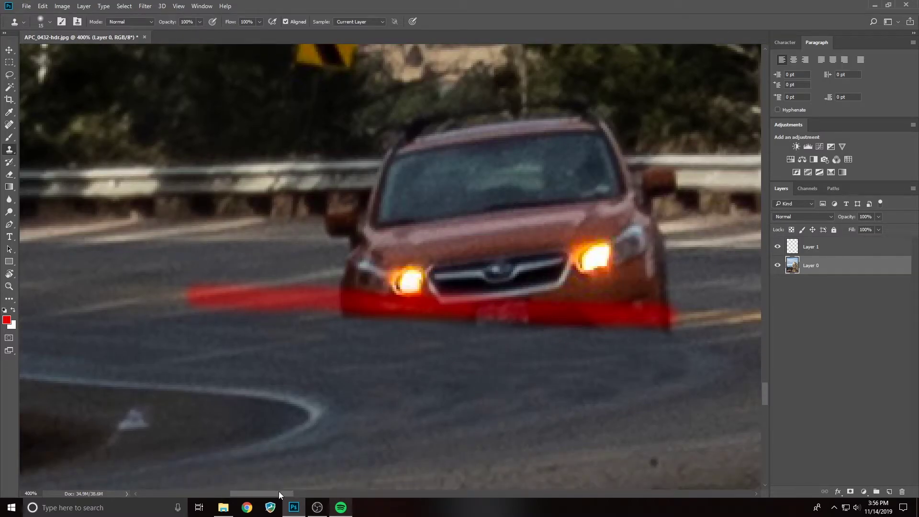
pyautogui.hscroll(2, 287, 492)
pyautogui.moveTo(290, 493); pyautogui.dragTo(305, 493)
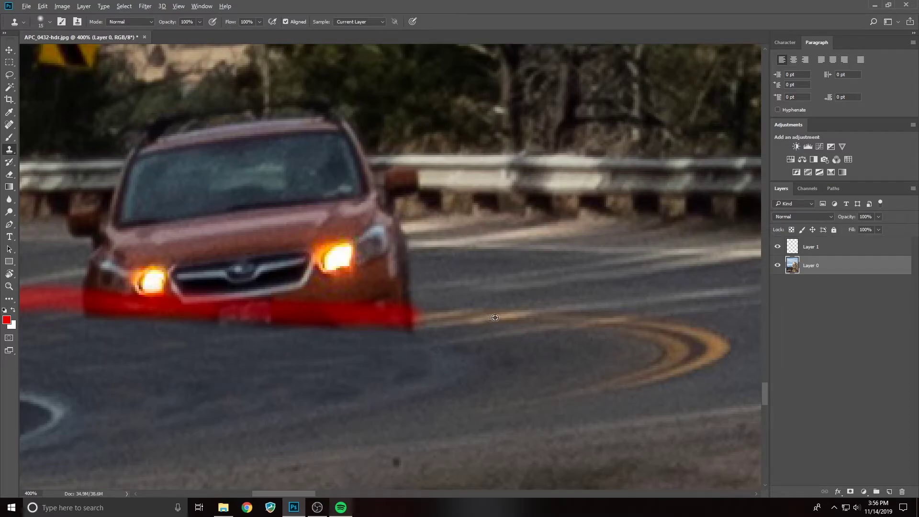
pyautogui.moveTo(429, 323); pyautogui.dragTo(293, 318)
# Fade the red guide layer out completely through its opacity and reselect the photo layer
pyautogui.click(819, 248)
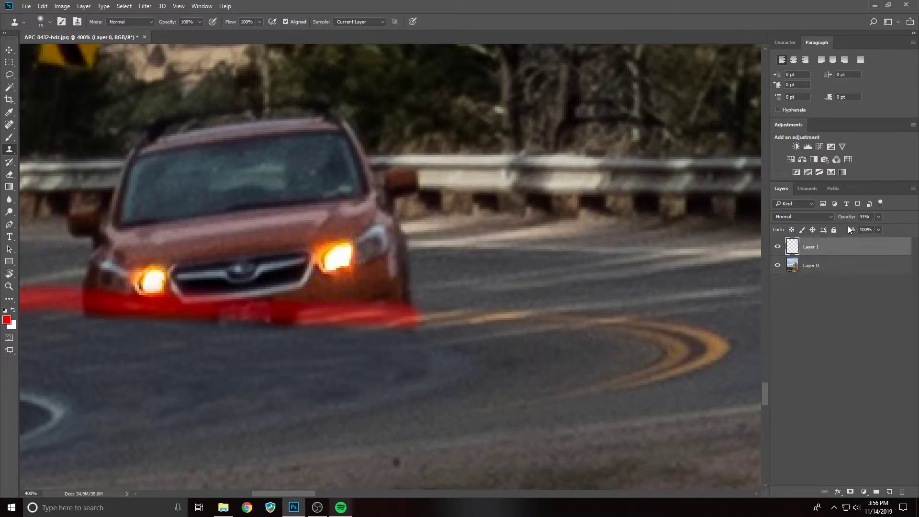
pyautogui.moveTo(806, 221); pyautogui.dragTo(805, 221)
pyautogui.hotkey('alt', '[')
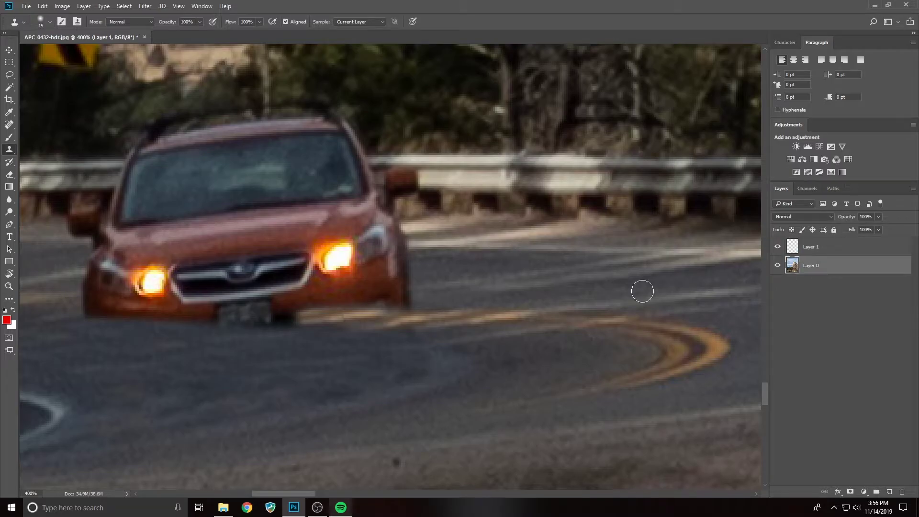
# Resample the yellow centre line and extend it leftward over the car's licence plate area
pyautogui.keyDown('alt'); pyautogui.click(528, 319); pyautogui.keyUp('alt')
pyautogui.moveTo(318, 318); pyautogui.dragTo(222, 317)
pyautogui.hscroll(-5, 302, 490)
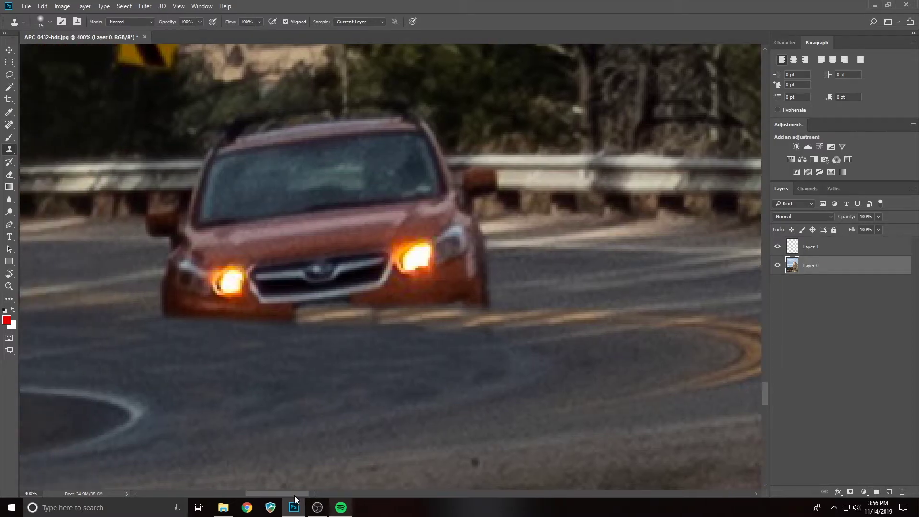
# Clone road line and asphalt over the lower left bumper, undoing a bad stroke, and join it to the resampled yellow line
pyautogui.moveTo(378, 302)
pyautogui.mouseDown()
pyautogui.moveTo(365, 301)
pyautogui.moveTo(493, 316)
pyautogui.mouseUp()
pyautogui.hotkey('ctrl', 'z')
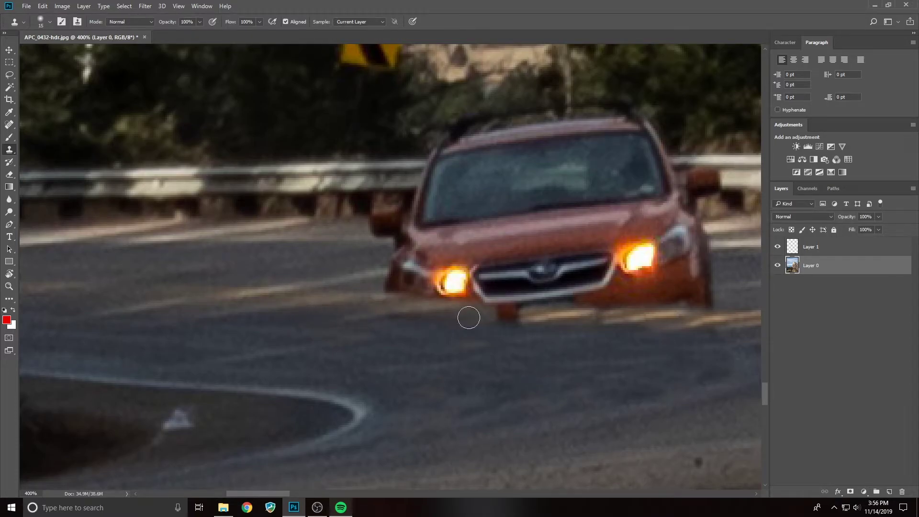
pyautogui.moveTo(458, 310); pyautogui.dragTo(538, 314)
pyautogui.moveTo(277, 493); pyautogui.dragTo(293, 493)
pyautogui.keyDown('alt'); pyautogui.click(616, 317); pyautogui.keyUp('alt')
pyautogui.moveTo(379, 312)
pyautogui.mouseDown()
pyautogui.moveTo(318, 312)
pyautogui.moveTo(383, 312)
pyautogui.mouseUp()
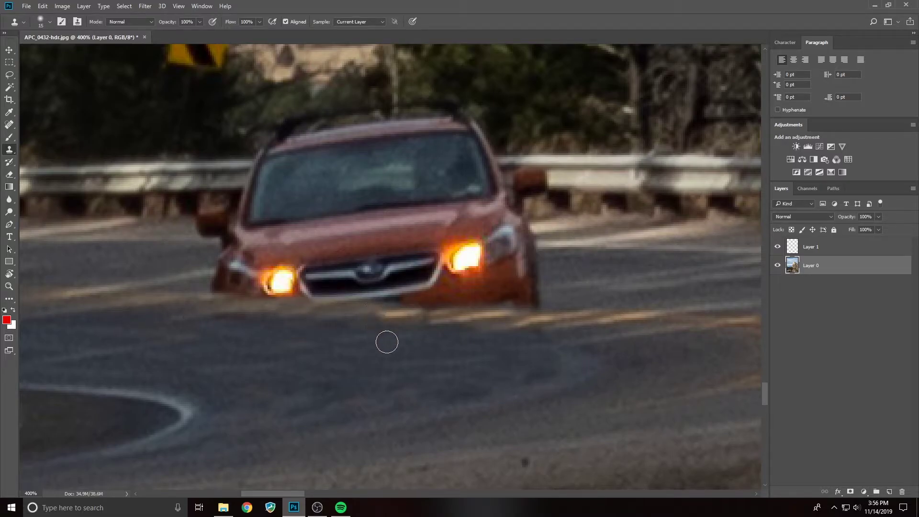
# Examine the retouched road and the remaining part of the car in the whole photo at 25% zoom
pyautogui.scroll(-8, 403, 368)
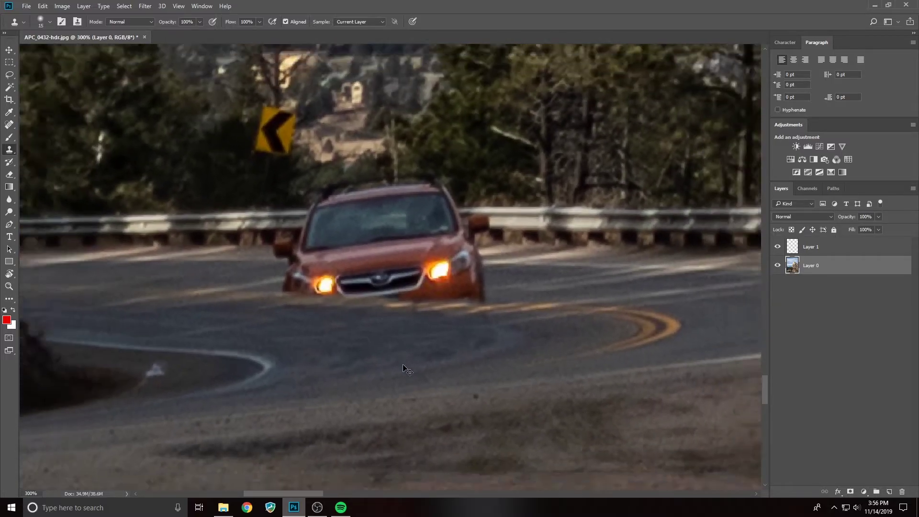
pyautogui.scroll(-2, 408, 370)
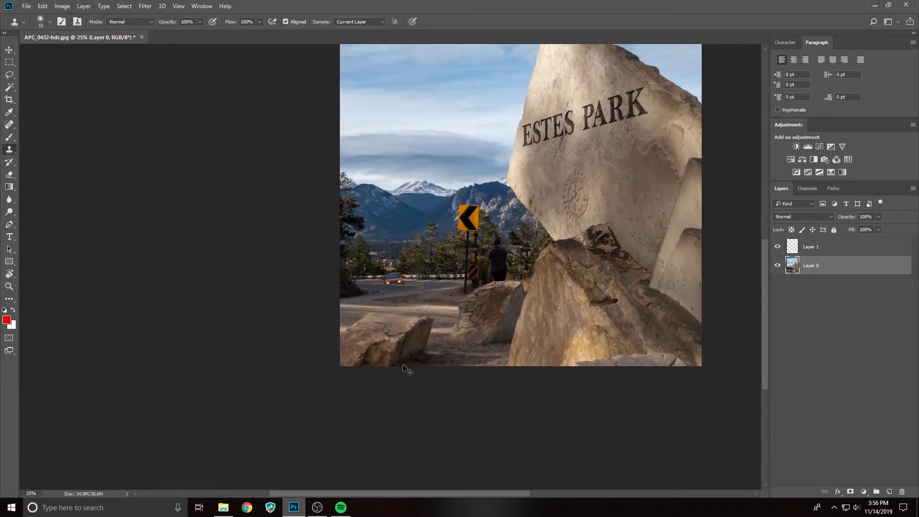
pyautogui.scroll(1, 406, 370)
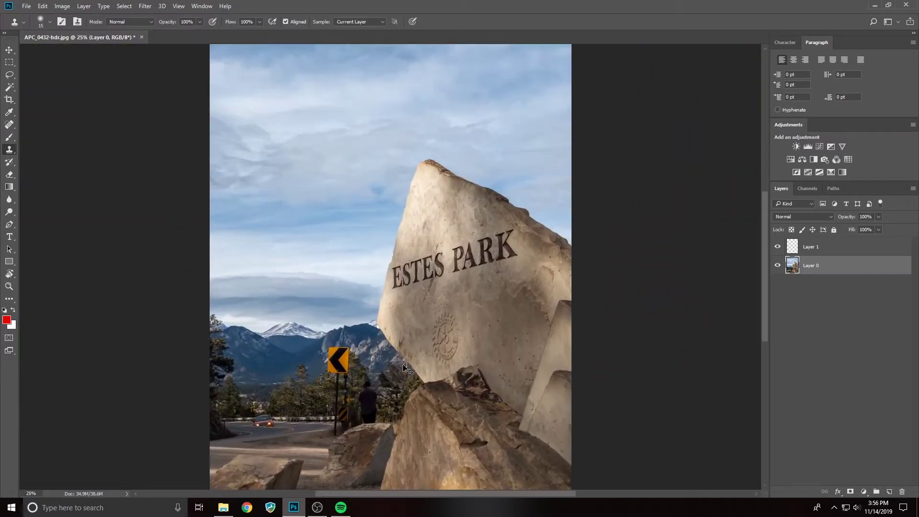
pyautogui.scroll(-1, 405, 369)
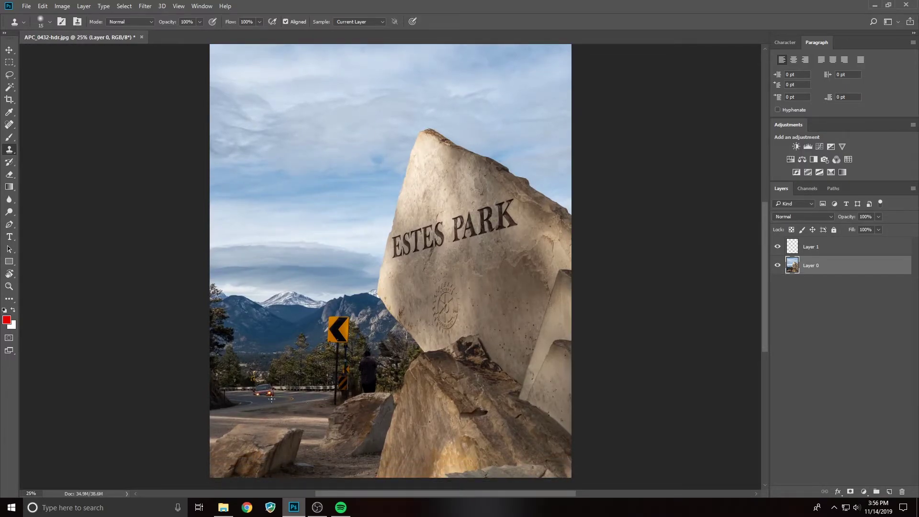
# Smooth the patchy cloned asphalt in front of the car with content-aware Spot Healing strokes at brush size 30
pyautogui.scroll(-2, 289, 421)
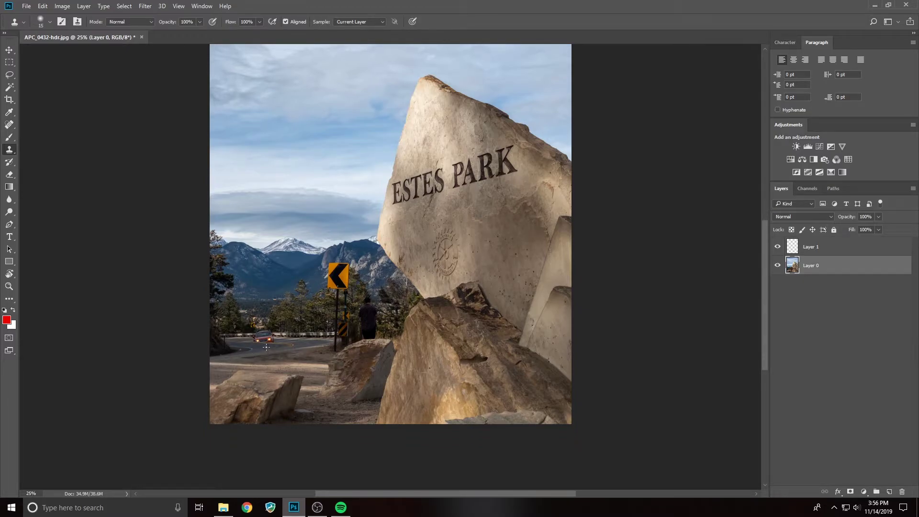
pyautogui.moveTo(461, 494); pyautogui.dragTo(433, 493)
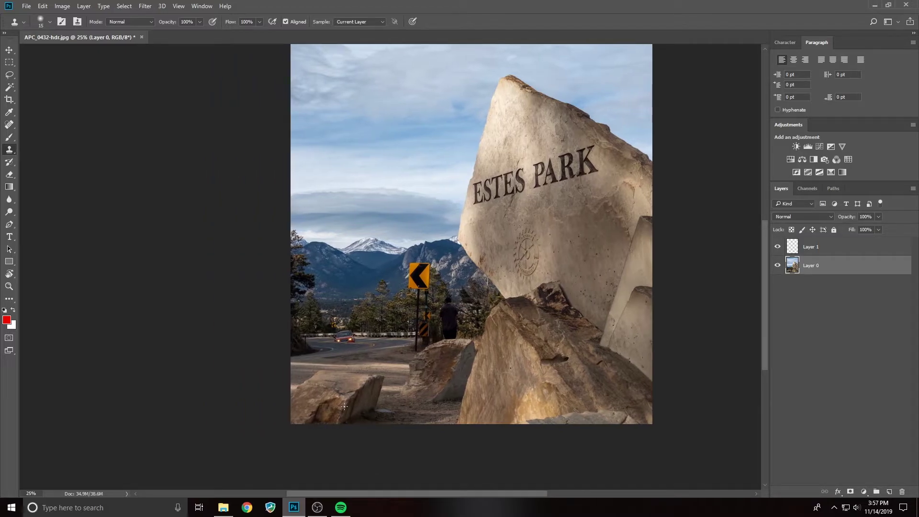
pyautogui.hotkey('ctrl', '+')
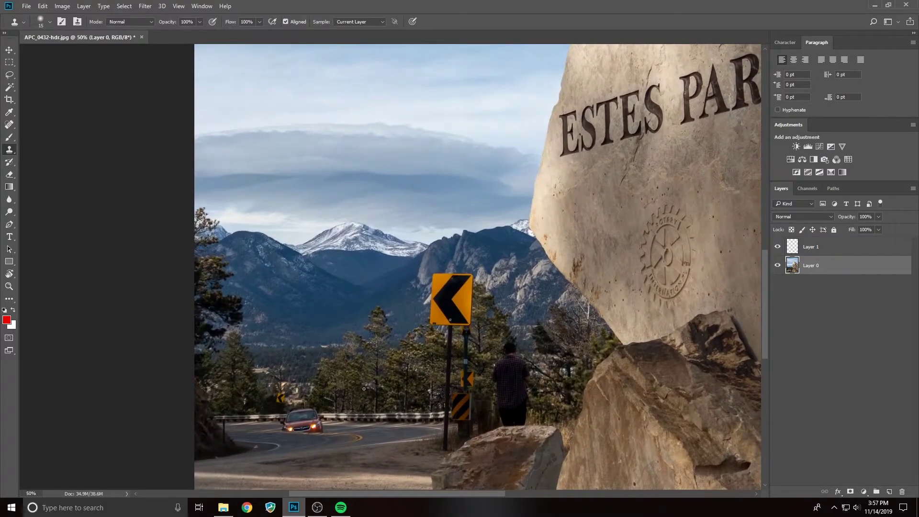
pyautogui.scroll(-3, 364, 389)
pyautogui.hotkey('ctrl', '+')
pyautogui.hotkey('ctrl', '+')
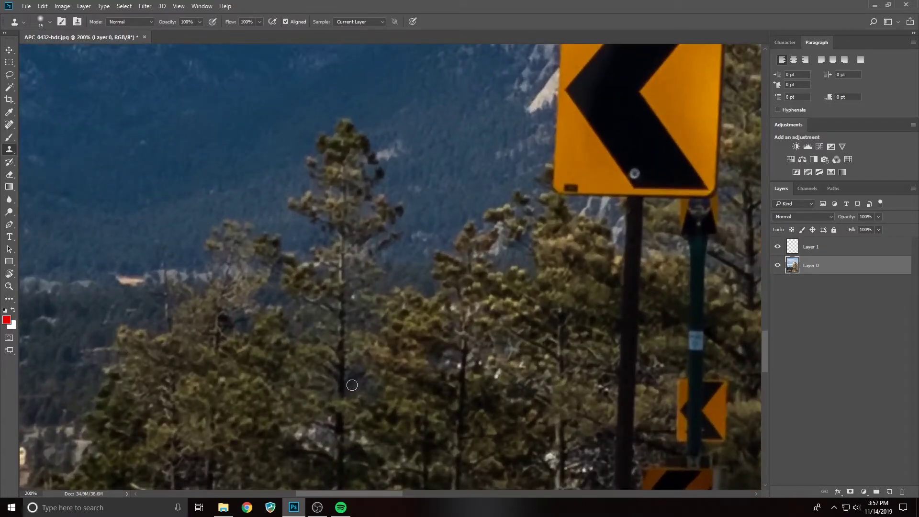
pyautogui.scroll(-4, 354, 390)
pyautogui.moveTo(372, 493); pyautogui.dragTo(329, 493)
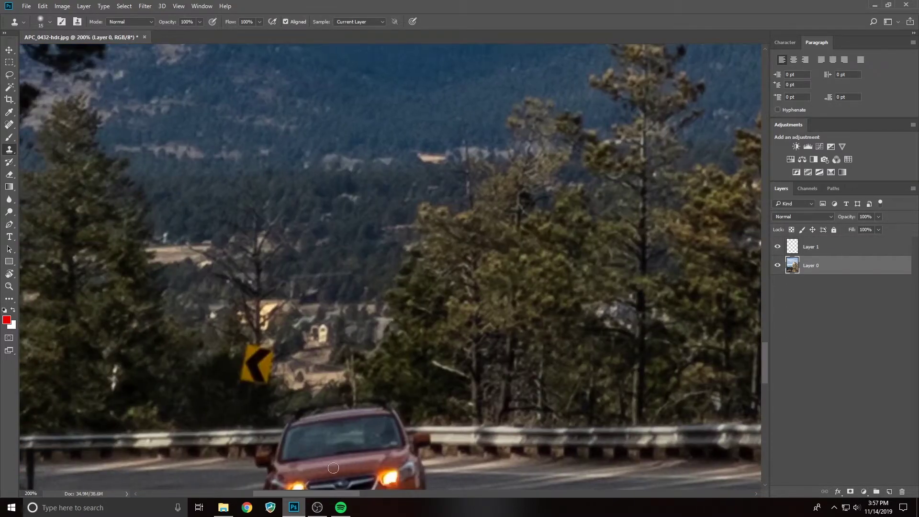
pyautogui.scroll(-4, 336, 322)
pyautogui.scroll(-2, 325, 335)
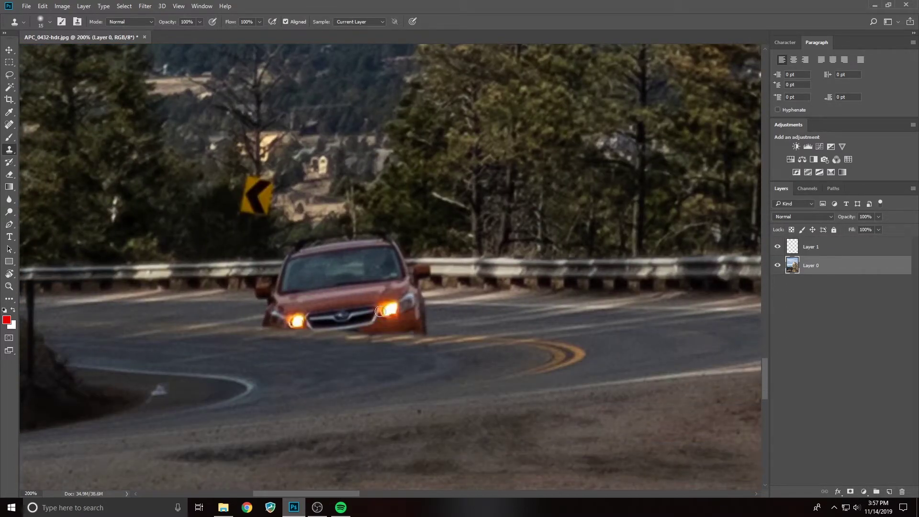
pyautogui.hotkey('ctrl', '+')
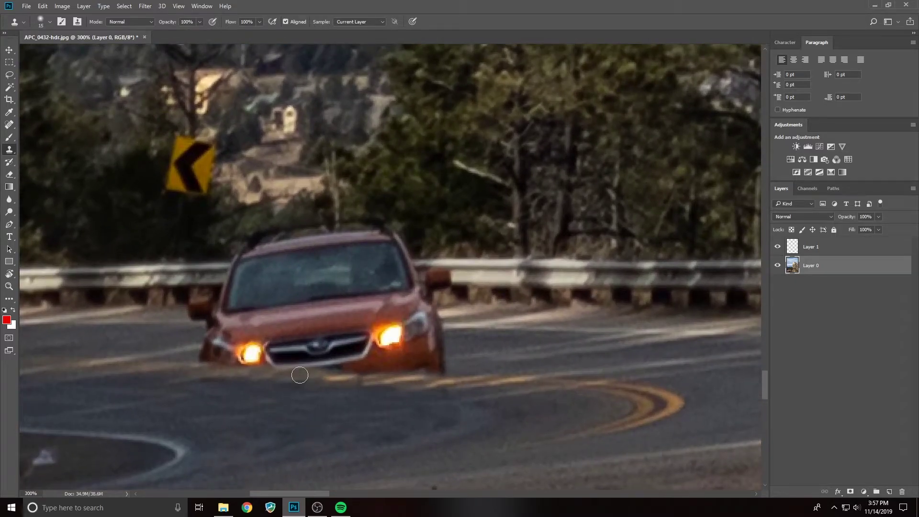
pyautogui.scroll(-3, 299, 376)
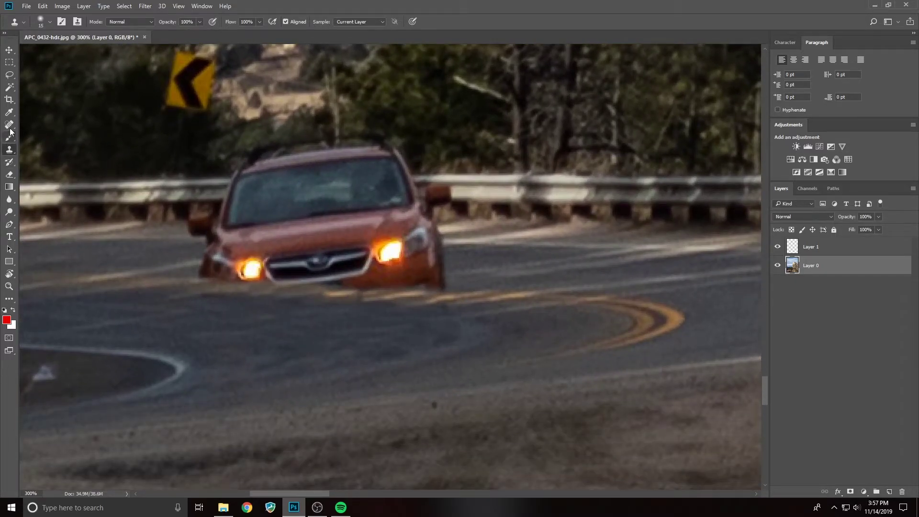
pyautogui.click(10, 125)
pyautogui.press(']')
pyautogui.moveTo(266, 339)
pyautogui.mouseDown()
pyautogui.moveTo(363, 347)
pyautogui.moveTo(468, 336)
pyautogui.moveTo(336, 350)
pyautogui.mouseUp()
pyautogui.moveTo(184, 323); pyautogui.dragTo(246, 327)
pyautogui.moveTo(308, 335)
pyautogui.mouseDown()
pyautogui.moveTo(373, 349)
pyautogui.moveTo(364, 361)
pyautogui.mouseUp()
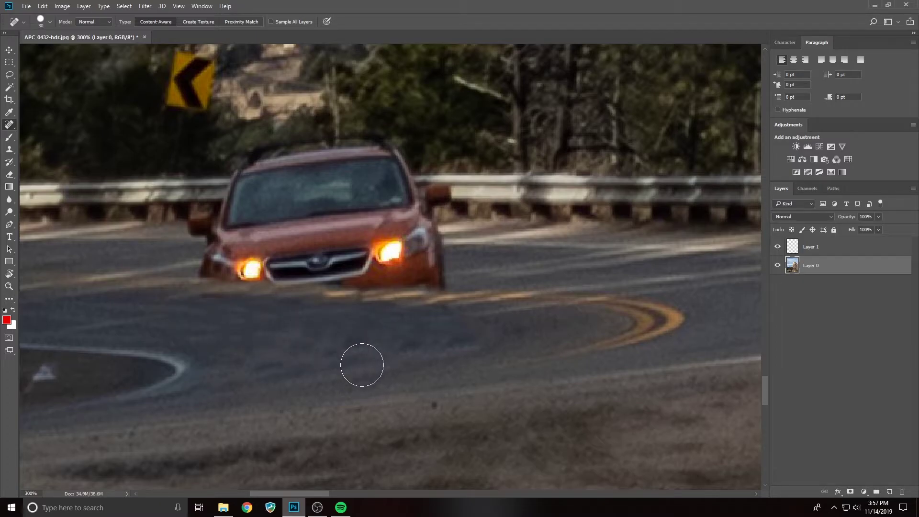
# Heal the remaining streak in the asphalt below the yellow line with a size 15 Spot Healing brush
pyautogui.press('[')
pyautogui.press('[')
pyautogui.press('[')
pyautogui.moveTo(296, 339); pyautogui.dragTo(366, 351)
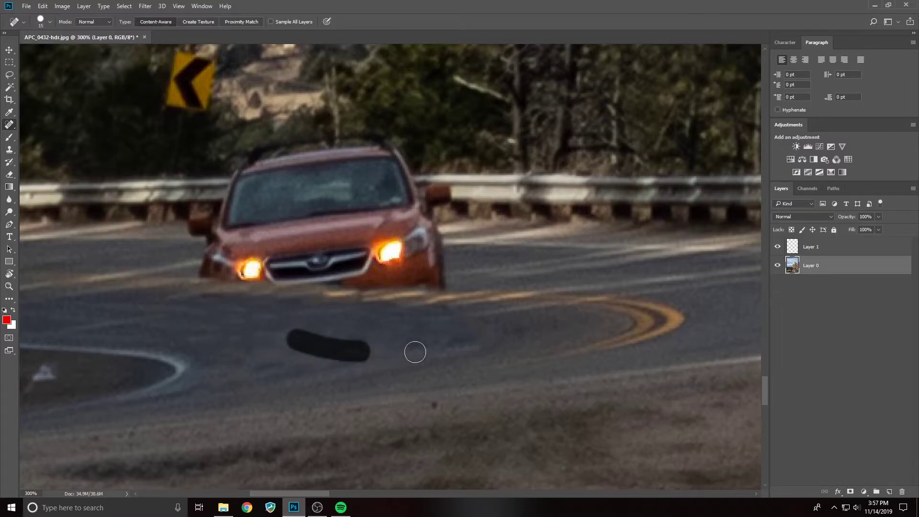
# Clone nearby asphalt with the Clone Stamp over the uneven healed patches in the near lane below the yellow line
pyautogui.click(9, 149)
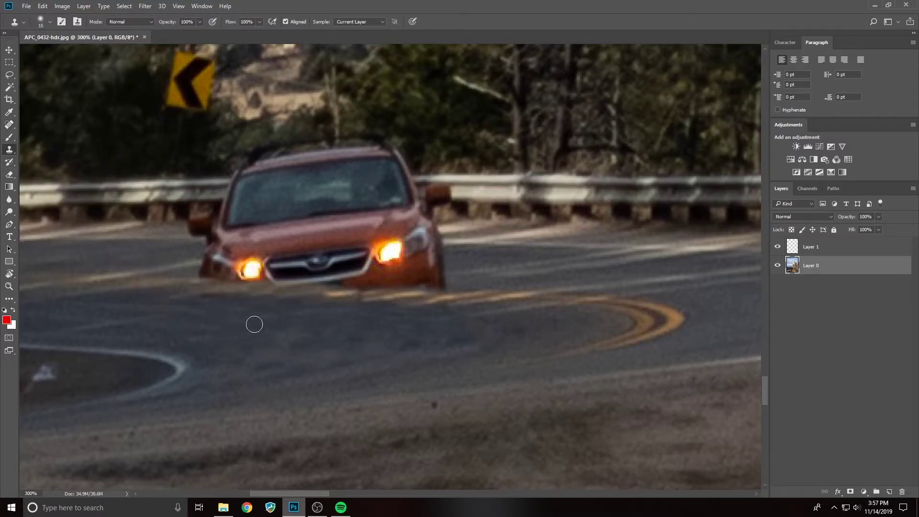
pyautogui.moveTo(254, 341); pyautogui.dragTo(233, 321)
pyautogui.moveTo(378, 348); pyautogui.dragTo(347, 353)
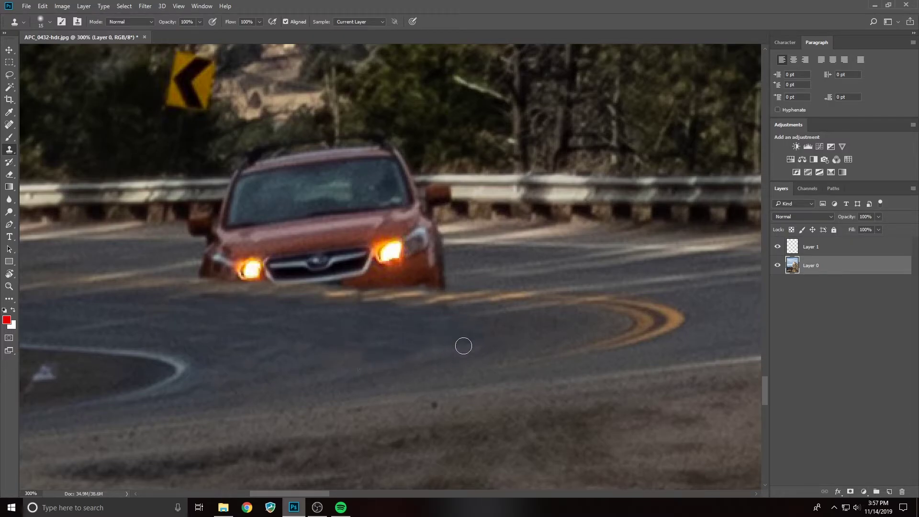
pyautogui.keyDown('alt'); pyautogui.click(278, 384); pyautogui.keyUp('alt')
pyautogui.moveTo(360, 362); pyautogui.dragTo(351, 368)
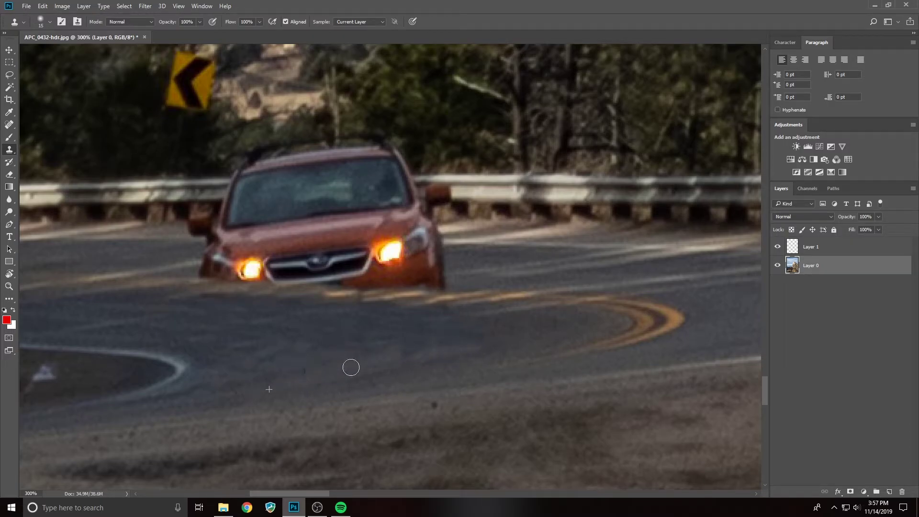
pyautogui.moveTo(466, 352); pyautogui.dragTo(496, 331)
# Clone asphalt from beside the car over the right end of its bumper and its right front fender
pyautogui.scroll(4, 342, 372)
pyautogui.hscroll(-4, 343, 371)
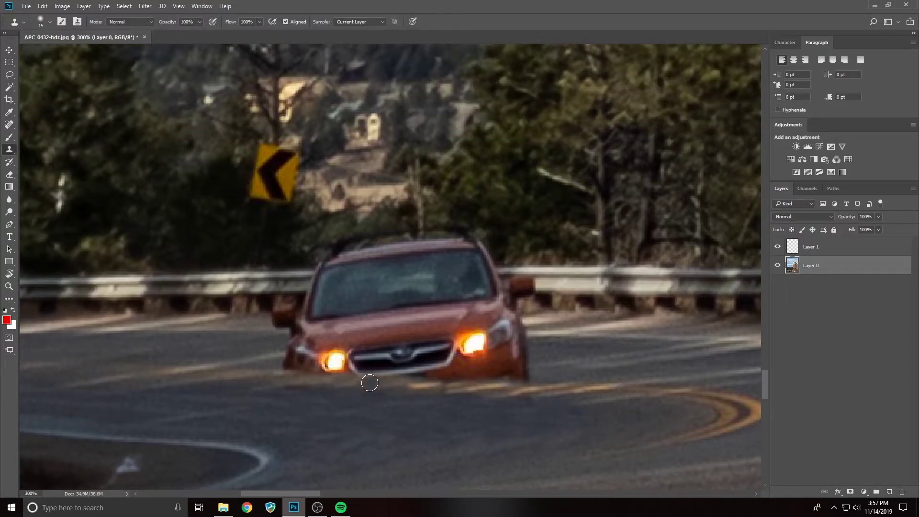
pyautogui.hotkey('ctrl', '+')
pyautogui.scroll(-1, 366, 386)
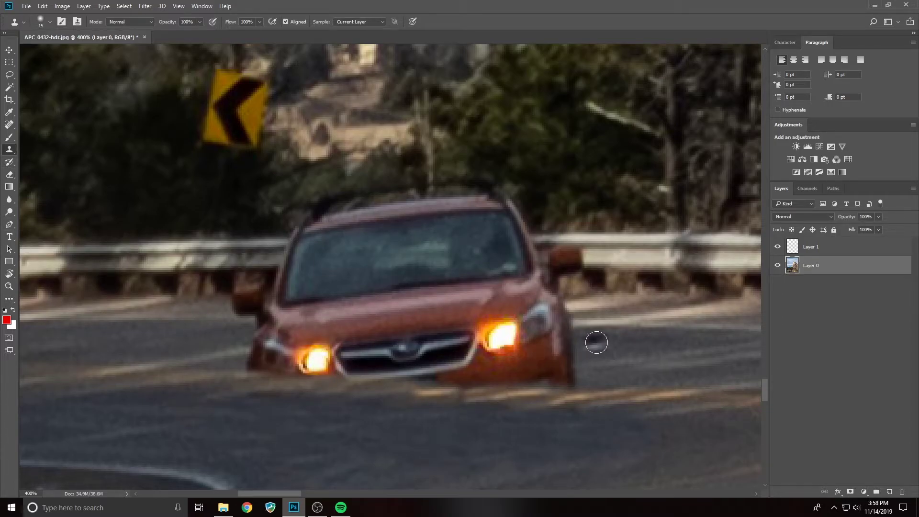
pyautogui.moveTo(283, 493); pyautogui.dragTo(300, 493)
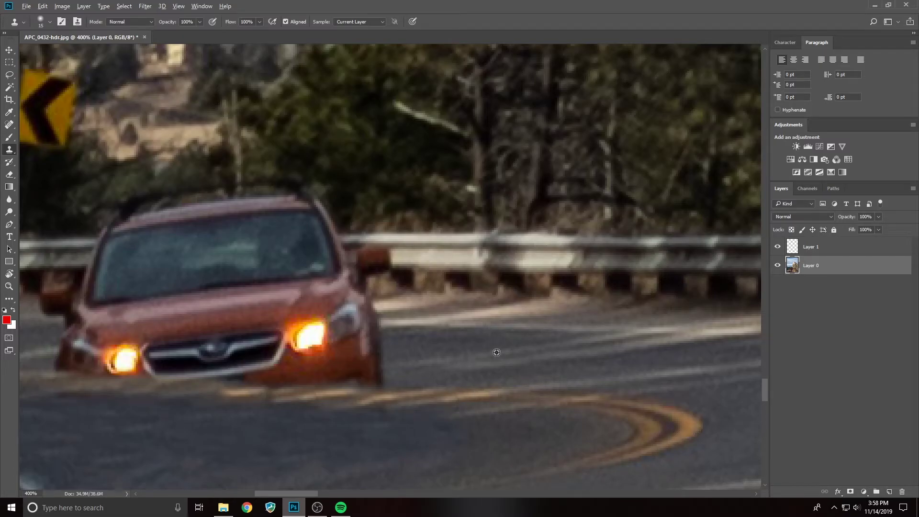
pyautogui.keyDown('alt'); pyautogui.click(517, 354); pyautogui.keyUp('alt')
pyautogui.moveTo(436, 366); pyautogui.dragTo(354, 378)
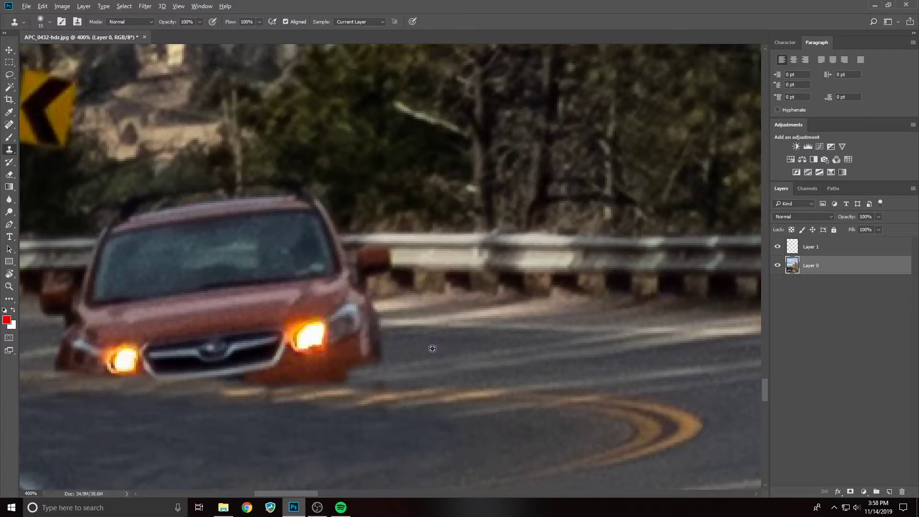
pyautogui.moveTo(438, 344)
pyautogui.mouseDown()
pyautogui.moveTo(326, 339)
pyautogui.moveTo(379, 340)
pyautogui.moveTo(331, 342)
pyautogui.moveTo(375, 346)
pyautogui.mouseUp()
# Undo a stray clone stroke and clone far-lane asphalt over the car's left fender, left headlight and most of the grille
pyautogui.moveTo(304, 492); pyautogui.dragTo(291, 491)
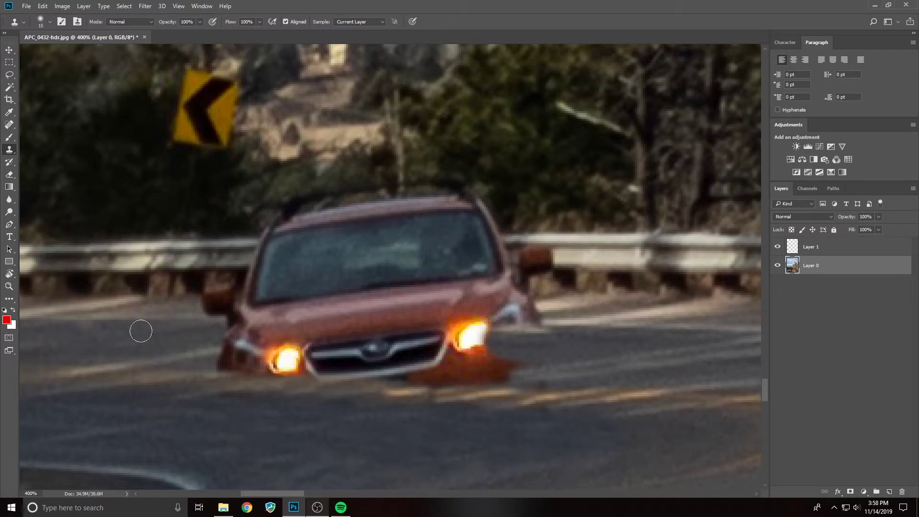
pyautogui.click(205, 324)
pyautogui.hotkey('ctrl', 'z')
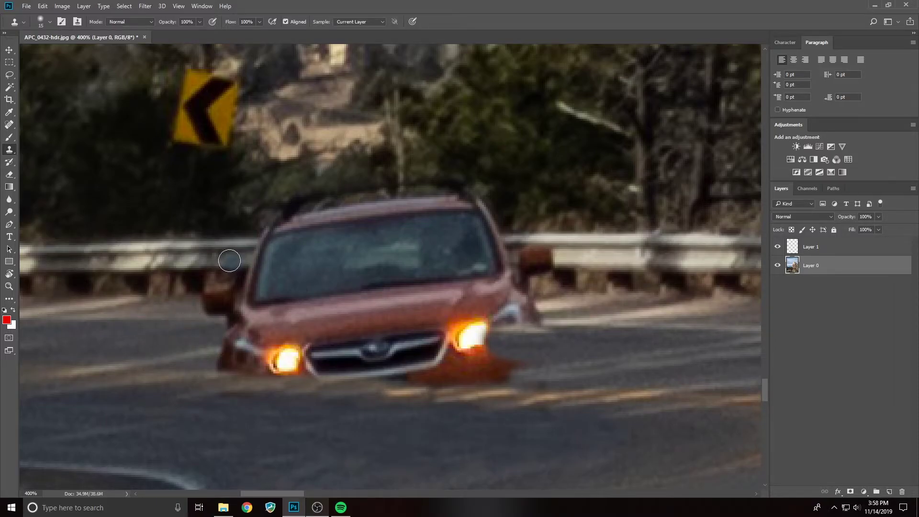
pyautogui.keyDown('alt'); pyautogui.click(94, 347); pyautogui.keyUp('alt')
pyautogui.moveTo(212, 349)
pyautogui.mouseDown()
pyautogui.moveTo(246, 360)
pyautogui.moveTo(206, 355)
pyautogui.moveTo(213, 339)
pyautogui.moveTo(226, 339)
pyautogui.moveTo(218, 336)
pyautogui.moveTo(286, 337)
pyautogui.moveTo(103, 339)
pyautogui.moveTo(339, 337)
pyautogui.mouseUp()
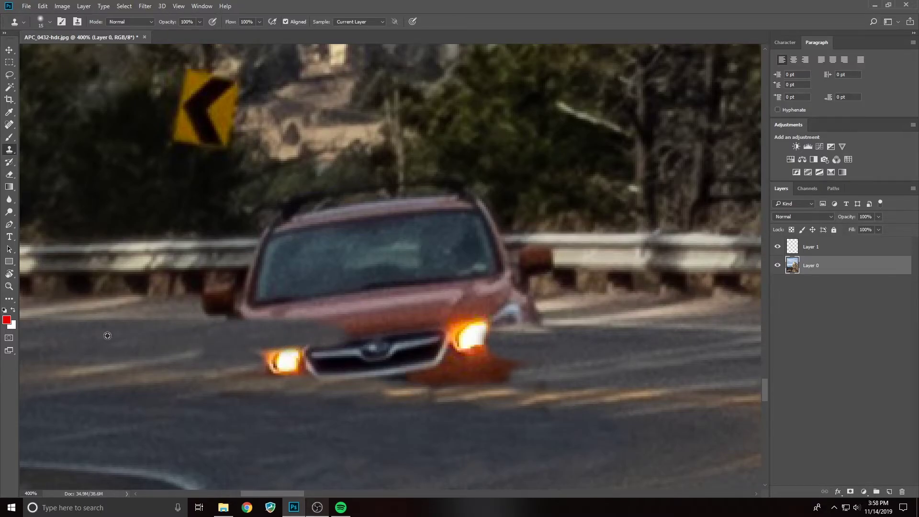
pyautogui.moveTo(246, 356); pyautogui.dragTo(306, 367)
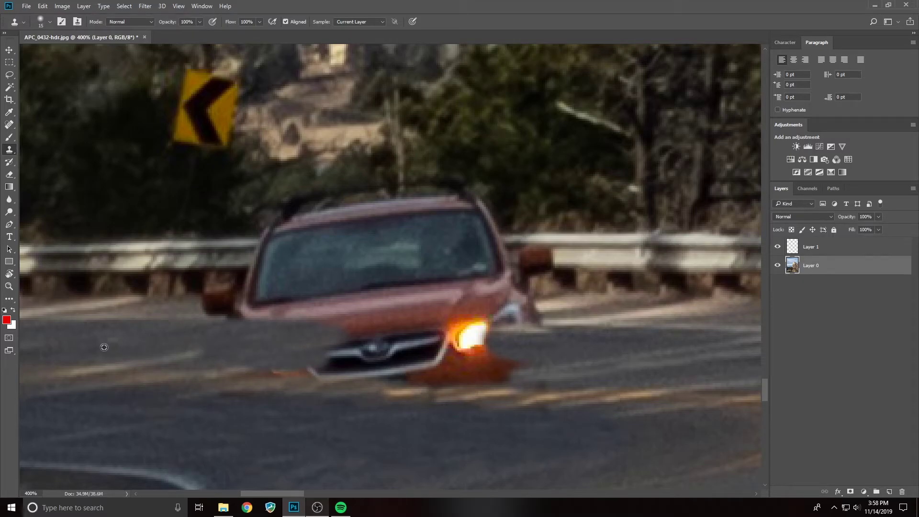
pyautogui.moveTo(246, 361)
pyautogui.mouseDown()
pyautogui.moveTo(320, 367)
pyautogui.moveTo(299, 363)
pyautogui.mouseUp()
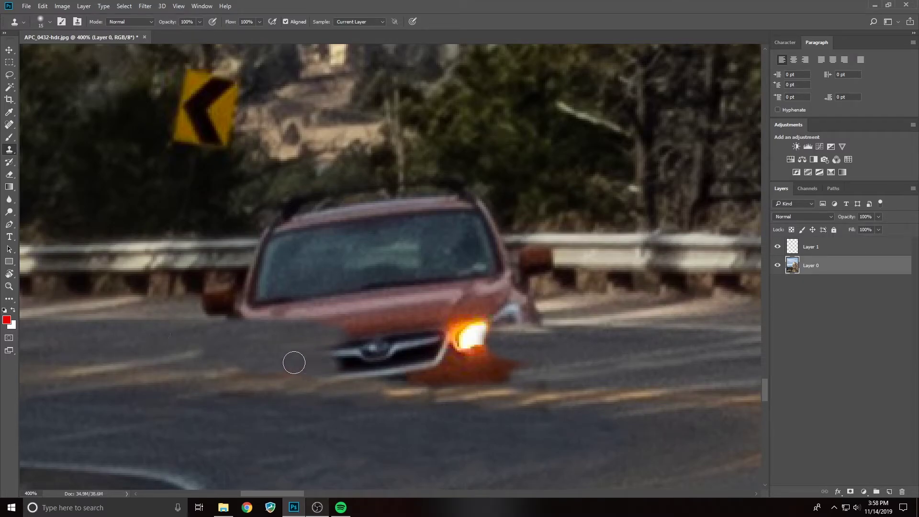
pyautogui.moveTo(335, 337)
pyautogui.mouseDown()
pyautogui.moveTo(318, 334)
pyautogui.moveTo(367, 353)
pyautogui.moveTo(321, 355)
pyautogui.moveTo(365, 365)
pyautogui.moveTo(369, 343)
pyautogui.moveTo(437, 335)
pyautogui.moveTo(336, 343)
pyautogui.mouseUp()
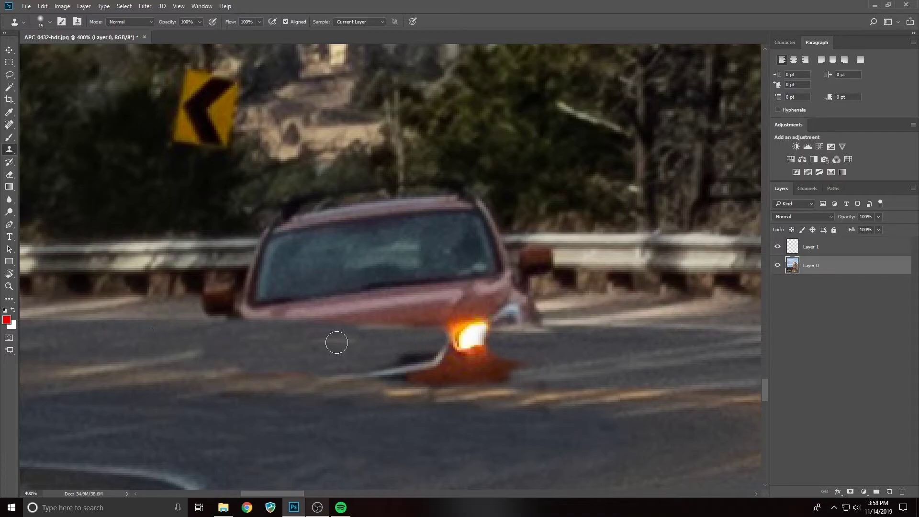
# Resample the far-lane asphalt and clone it over the right headlight and the rest of the grille and bumper
pyautogui.keyDown('alt'); pyautogui.click(95, 340); pyautogui.keyUp('alt')
pyautogui.moveTo(439, 345)
pyautogui.mouseDown()
pyautogui.moveTo(542, 339)
pyautogui.moveTo(384, 340)
pyautogui.mouseUp()
pyautogui.moveTo(440, 364)
pyautogui.mouseDown()
pyautogui.moveTo(314, 366)
pyautogui.moveTo(512, 364)
pyautogui.moveTo(425, 369)
pyautogui.mouseUp()
# Cover the last bumper remnants just above the yellow line with freshly sampled asphalt
pyautogui.keyDown('alt'); pyautogui.click(90, 340); pyautogui.keyUp('alt')
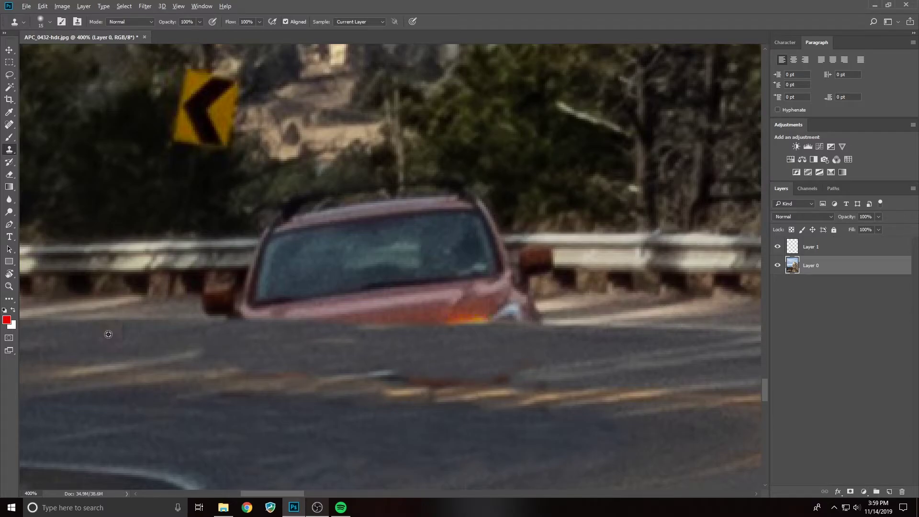
pyautogui.keyDown('alt'); pyautogui.click(86, 341); pyautogui.keyUp('alt')
pyautogui.moveTo(356, 373)
pyautogui.mouseDown()
pyautogui.moveTo(421, 372)
pyautogui.moveTo(406, 376)
pyautogui.moveTo(393, 358)
pyautogui.moveTo(425, 375)
pyautogui.moveTo(542, 375)
pyautogui.mouseUp()
pyautogui.keyDown('alt'); pyautogui.click(110, 347); pyautogui.keyUp('alt')
pyautogui.keyDown('alt'); pyautogui.click(78, 341); pyautogui.keyUp('alt')
pyautogui.moveTo(428, 376); pyautogui.dragTo(459, 379)
# Clone plain asphalt over the light streak above the yellow line on the left part of the road
pyautogui.keyDown('alt'); pyautogui.click(95, 343); pyautogui.keyUp('alt')
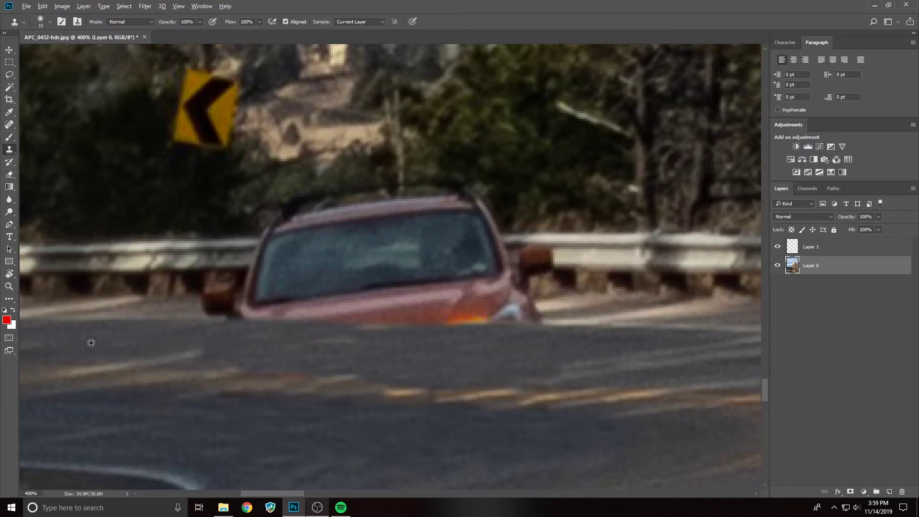
pyautogui.moveTo(158, 355); pyautogui.dragTo(228, 361)
pyautogui.moveTo(106, 350); pyautogui.dragTo(187, 356)
# Extend the double yellow line leftward from its curve into the rebuilt centre line and clean up its lower edge
pyautogui.moveTo(285, 490); pyautogui.dragTo(308, 491)
pyautogui.scroll(-3, 380, 425)
pyautogui.scroll(-1, 397, 400)
pyautogui.keyDown('alt'); pyautogui.click(530, 317); pyautogui.keyUp('alt')
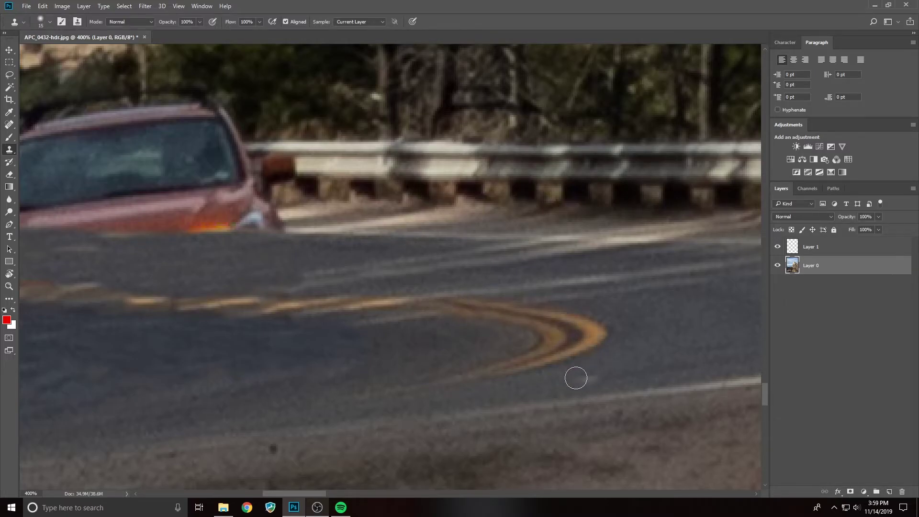
pyautogui.moveTo(502, 293); pyautogui.dragTo(398, 289)
pyautogui.keyDown('alt'); pyautogui.click(530, 320); pyautogui.keyUp('alt')
pyautogui.moveTo(493, 309); pyautogui.dragTo(440, 304)
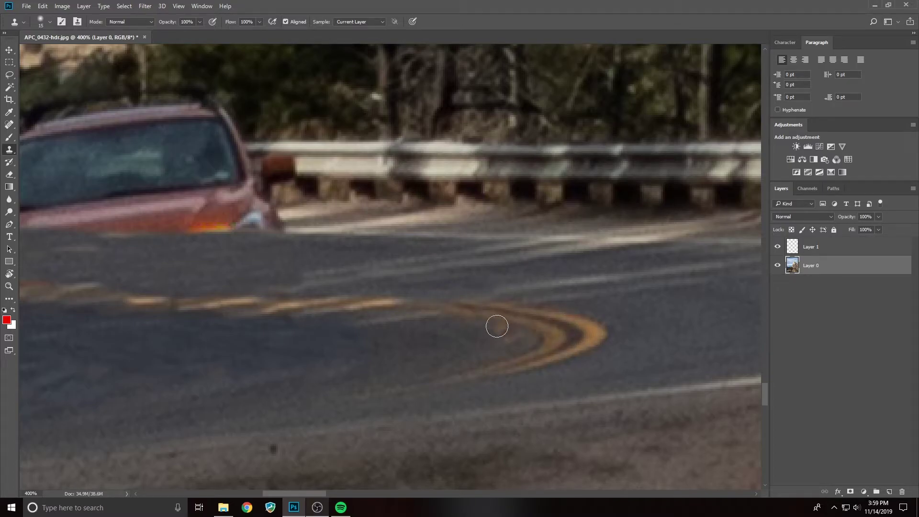
pyautogui.moveTo(444, 312); pyautogui.dragTo(402, 309)
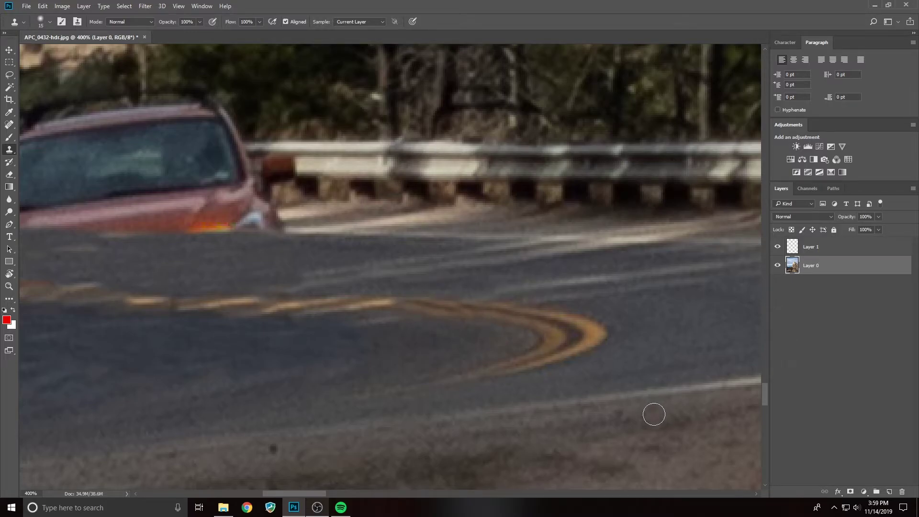
pyautogui.moveTo(383, 327); pyautogui.dragTo(225, 316)
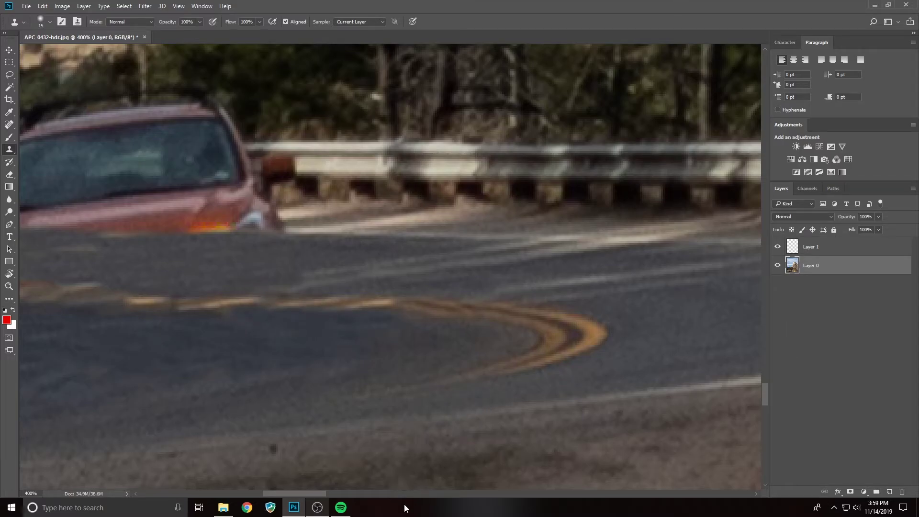
# Clone asphalt along the bottom edge of the car's hood to even out the far side of the road
pyautogui.moveTo(308, 494)
pyautogui.mouseDown()
pyautogui.moveTo(326, 490)
pyautogui.moveTo(271, 483)
pyautogui.moveTo(293, 478)
pyautogui.mouseUp()
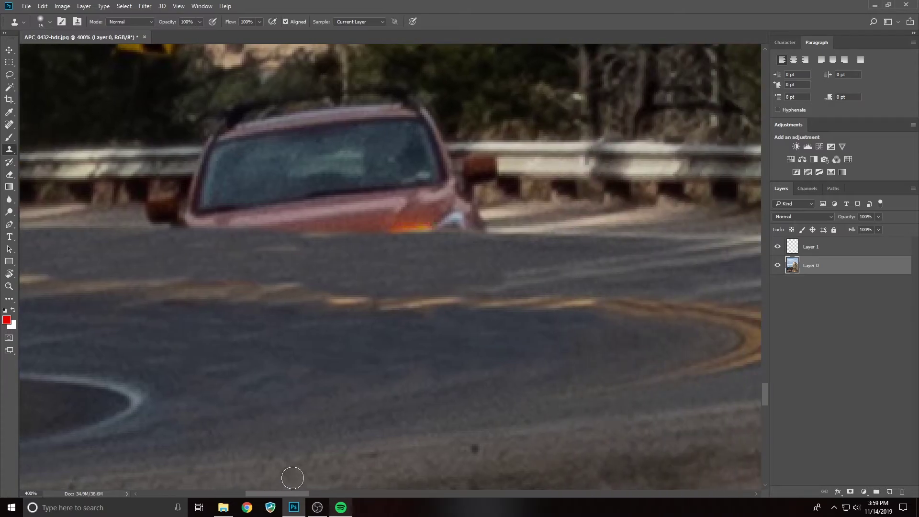
pyautogui.scroll(5, 349, 379)
pyautogui.moveTo(486, 371)
pyautogui.mouseDown()
pyautogui.moveTo(479, 361)
pyautogui.moveTo(335, 358)
pyautogui.mouseUp()
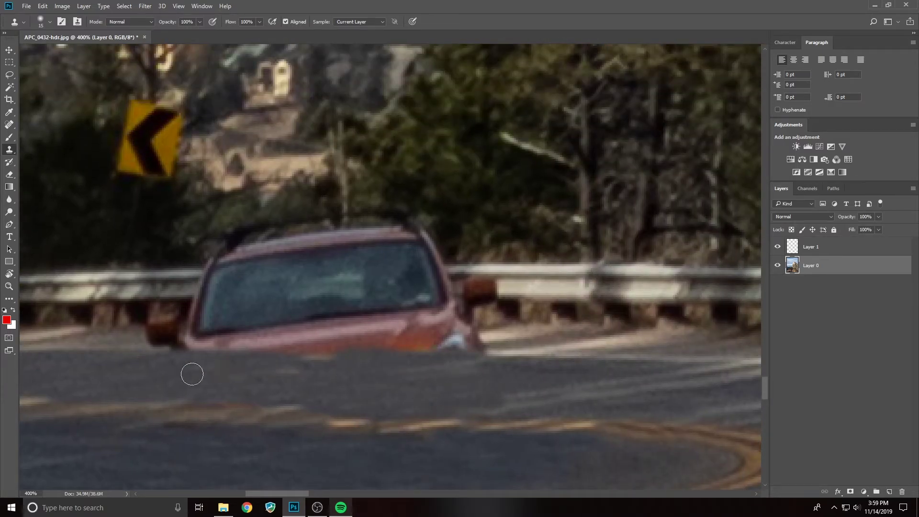
# Sample the pale road-edge line right of the car and extend it leftward along the bottom of the hood
pyautogui.scroll(1, 472, 388)
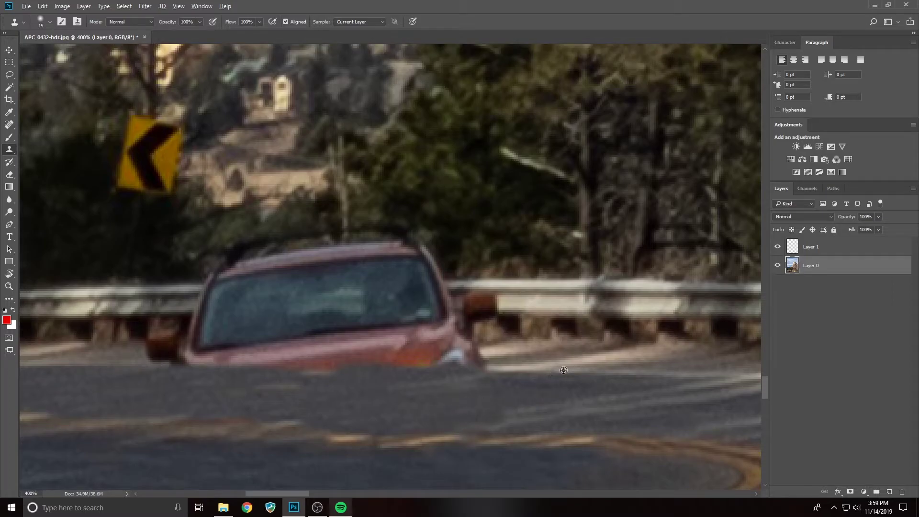
pyautogui.moveTo(515, 372); pyautogui.dragTo(437, 369)
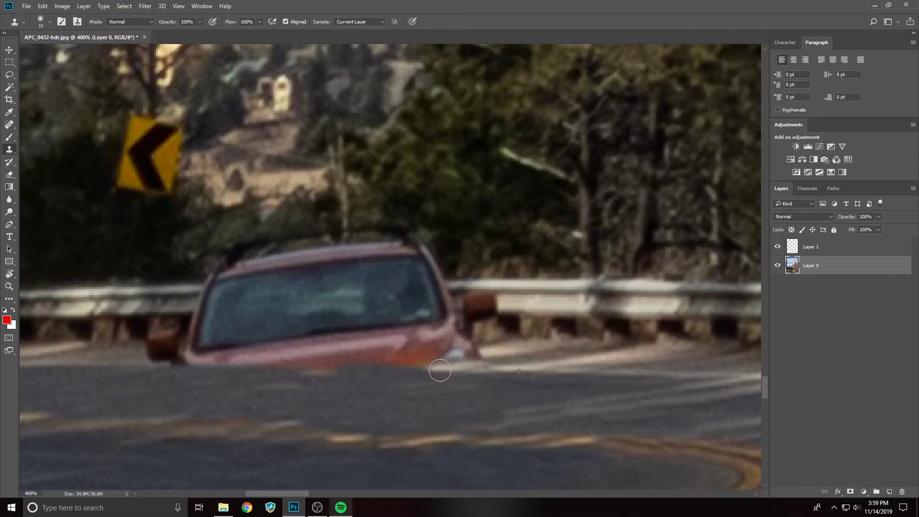
pyautogui.moveTo(438, 370)
pyautogui.mouseDown()
pyautogui.moveTo(479, 369)
pyautogui.moveTo(409, 367)
pyautogui.mouseUp()
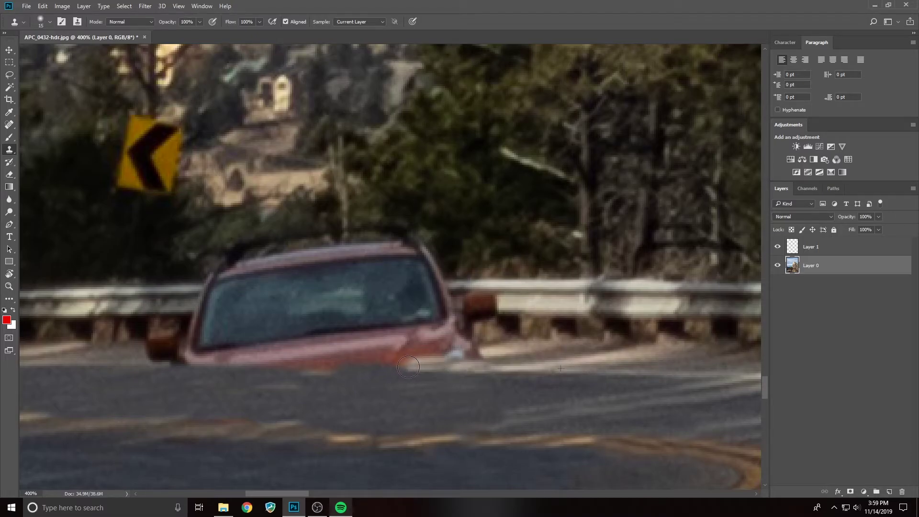
pyautogui.moveTo(293, 494); pyautogui.dragTo(278, 493)
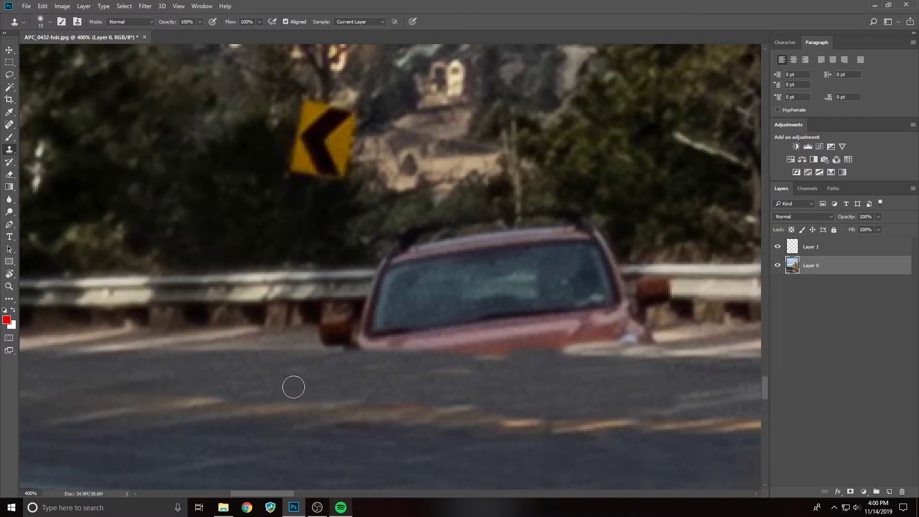
# Sample the pale road-edge line left of the car and extend it rightward along the bottom of the hood
pyautogui.scroll(-1, 263, 360)
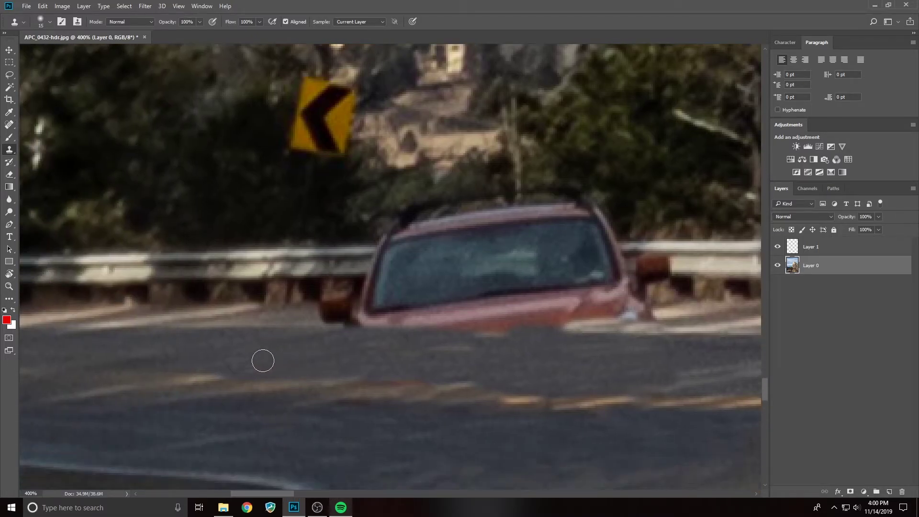
pyautogui.keyDown('alt'); pyautogui.click(200, 327); pyautogui.keyUp('alt')
pyautogui.moveTo(328, 328); pyautogui.dragTo(384, 329)
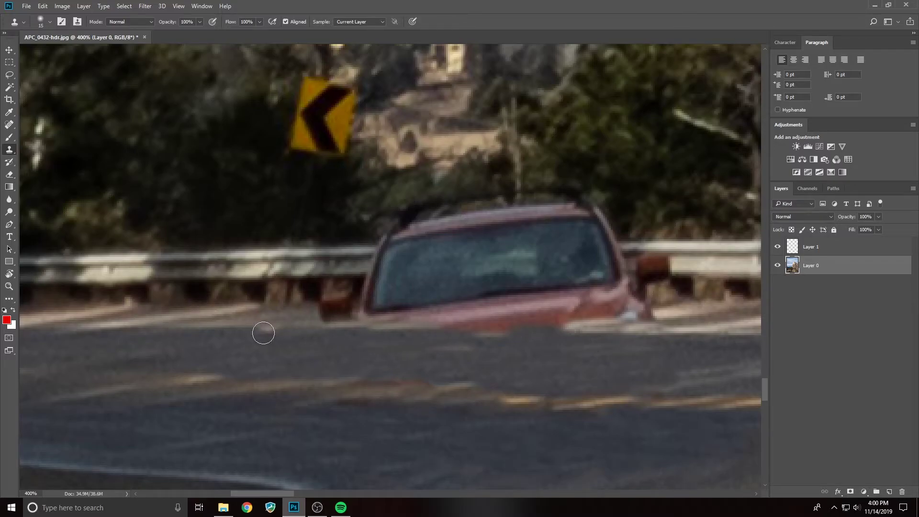
pyautogui.keyDown('alt'); pyautogui.click(213, 326); pyautogui.keyUp('alt')
pyautogui.moveTo(438, 328)
pyautogui.mouseDown()
pyautogui.moveTo(475, 329)
pyautogui.moveTo(421, 328)
pyautogui.moveTo(446, 329)
pyautogui.mouseUp()
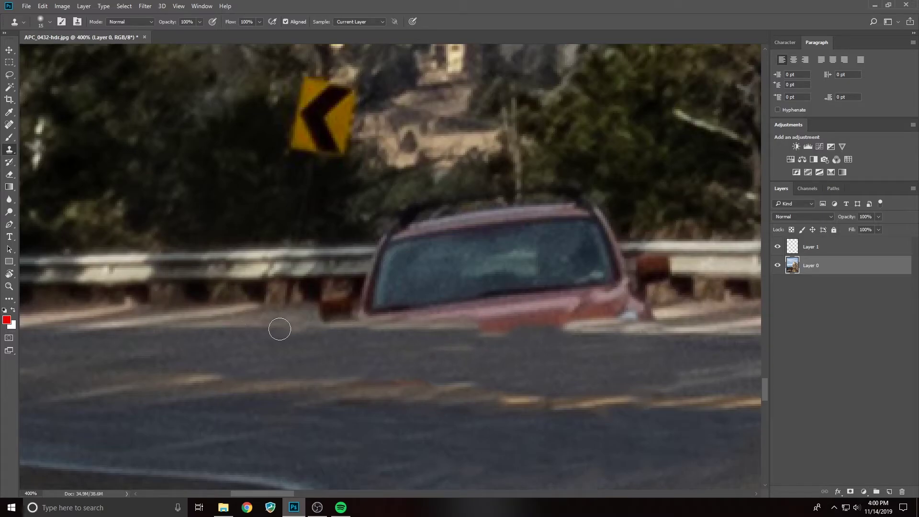
# Close the remaining gap in the pale edge line by cloning from its right-hand stretch, and touch it up below the left mirror
pyautogui.moveTo(274, 494); pyautogui.dragTo(300, 493)
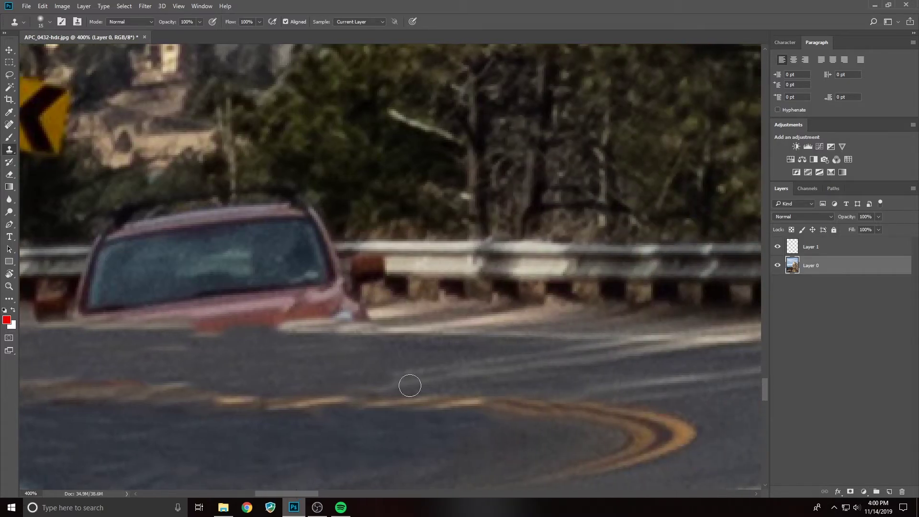
pyautogui.keyDown('alt'); pyautogui.click(513, 337); pyautogui.keyUp('alt')
pyautogui.moveTo(279, 330)
pyautogui.mouseDown()
pyautogui.moveTo(293, 333)
pyautogui.moveTo(191, 331)
pyautogui.mouseUp()
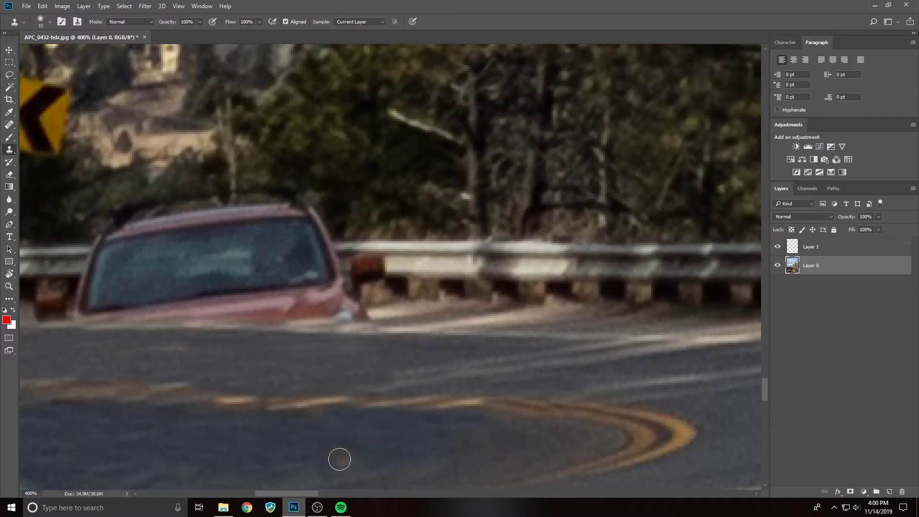
pyautogui.moveTo(295, 495); pyautogui.dragTo(277, 493)
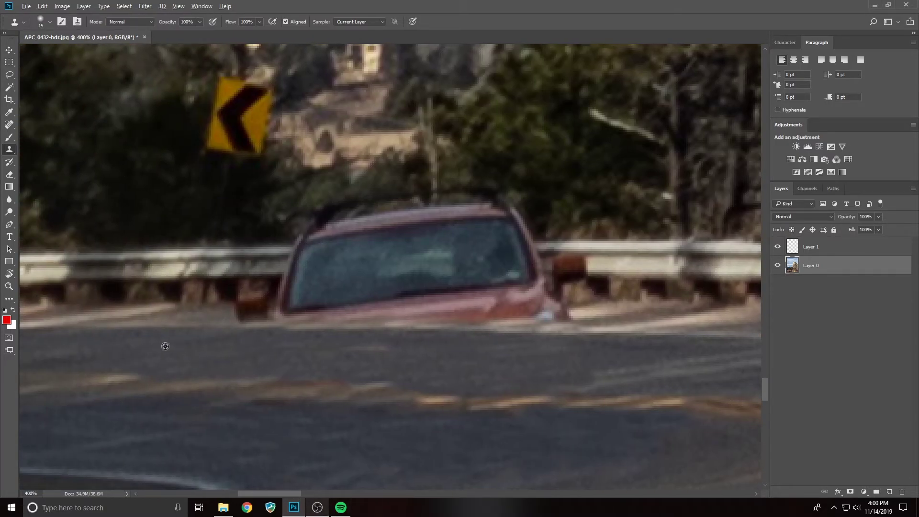
pyautogui.keyDown('alt'); pyautogui.click(137, 328); pyautogui.keyUp('alt')
pyautogui.moveTo(262, 329)
pyautogui.mouseDown()
pyautogui.moveTo(281, 328)
pyautogui.moveTo(255, 329)
pyautogui.moveTo(286, 331)
pyautogui.mouseUp()
# Clone guardrail over the car's right-hand mirror and undo the last unsuitable stroke
pyautogui.moveTo(265, 493)
pyautogui.mouseDown()
pyautogui.moveTo(312, 492)
pyautogui.moveTo(253, 490)
pyautogui.moveTo(292, 490)
pyautogui.mouseUp()
pyautogui.scroll(2, 493, 399)
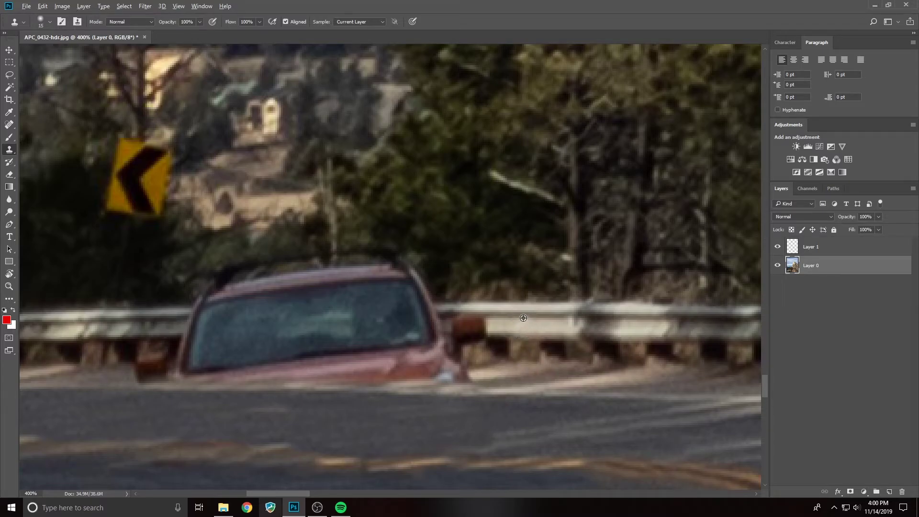
pyautogui.moveTo(486, 322)
pyautogui.mouseDown()
pyautogui.moveTo(430, 321)
pyautogui.moveTo(493, 324)
pyautogui.mouseUp()
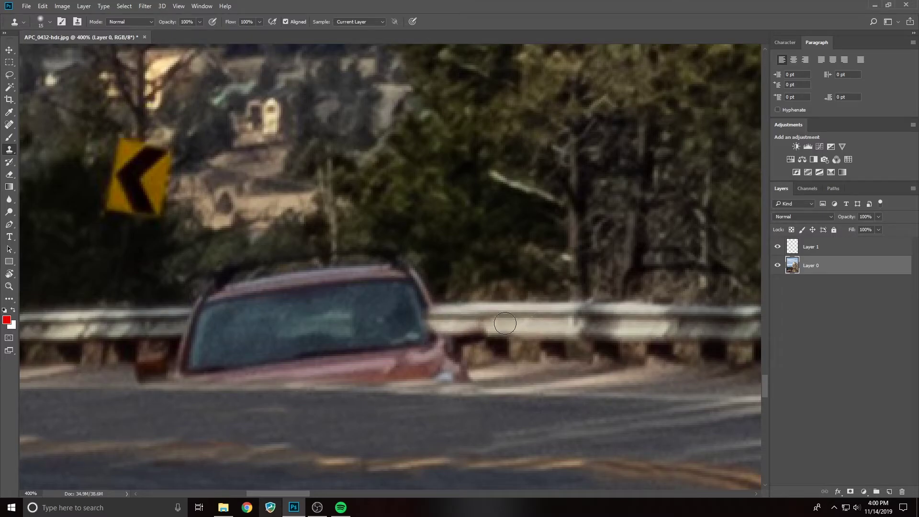
pyautogui.moveTo(562, 321)
pyautogui.mouseDown()
pyautogui.moveTo(472, 324)
pyautogui.moveTo(493, 322)
pyautogui.moveTo(465, 320)
pyautogui.mouseUp()
pyautogui.keyDown('alt'); pyautogui.click(536, 316); pyautogui.keyUp('alt')
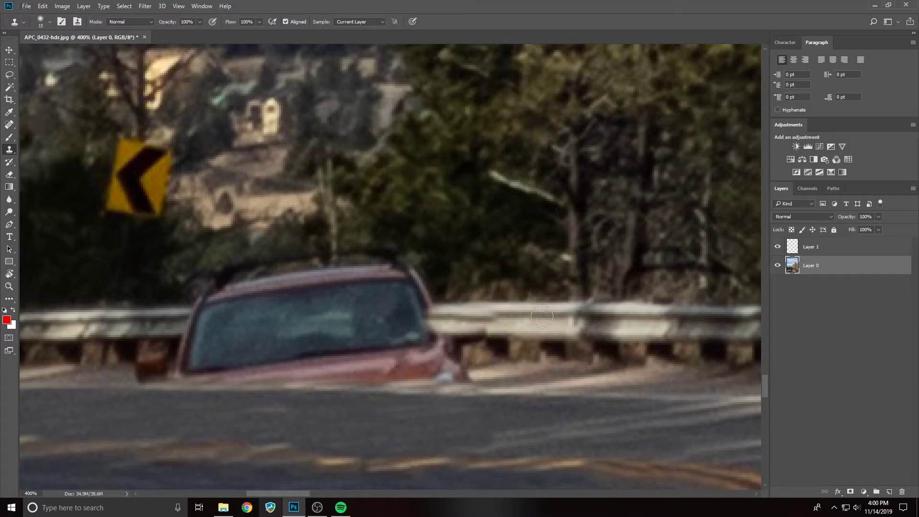
pyautogui.hotkey('ctrl', 'z')
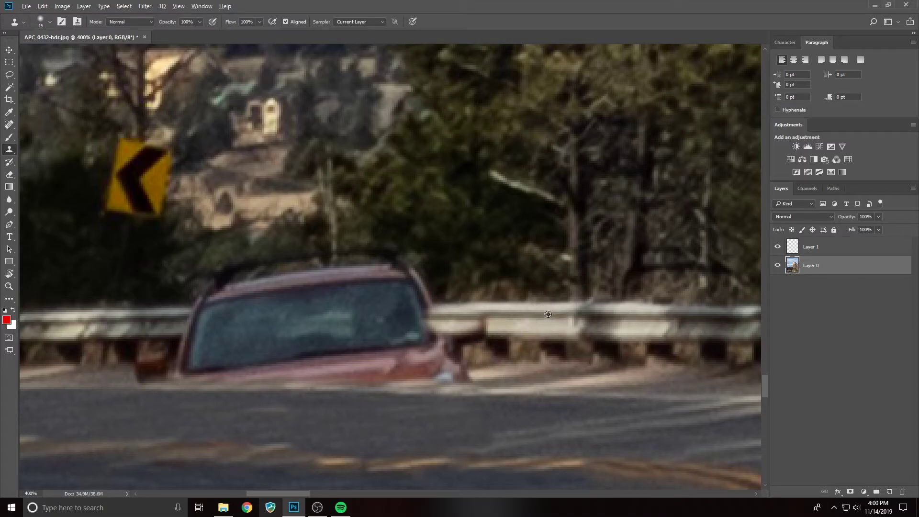
# Extend the right-hand guardrail leftward over the right part of the windshield, cloning its upper and lower bands
pyautogui.moveTo(497, 316); pyautogui.dragTo(381, 317)
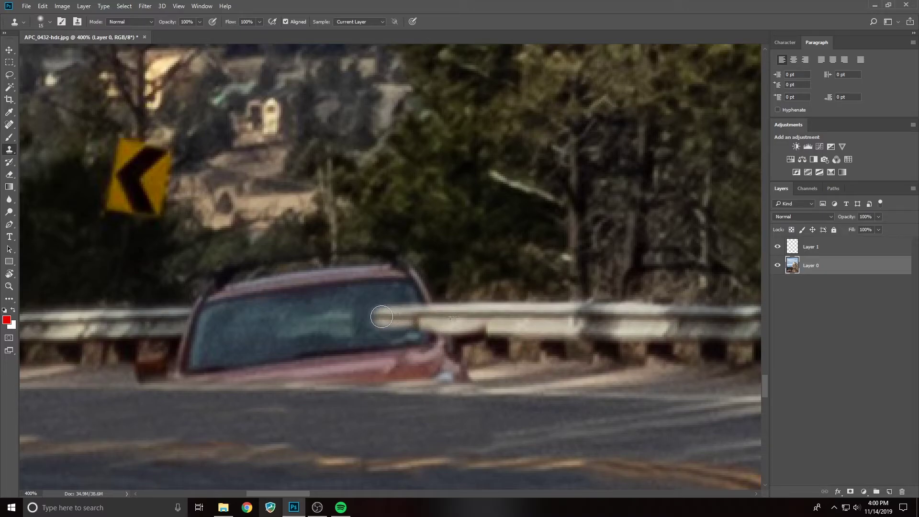
pyautogui.moveTo(487, 333); pyautogui.dragTo(398, 327)
pyautogui.keyDown('alt'); pyautogui.click(538, 329); pyautogui.keyUp('alt')
pyautogui.moveTo(474, 328); pyautogui.dragTo(375, 327)
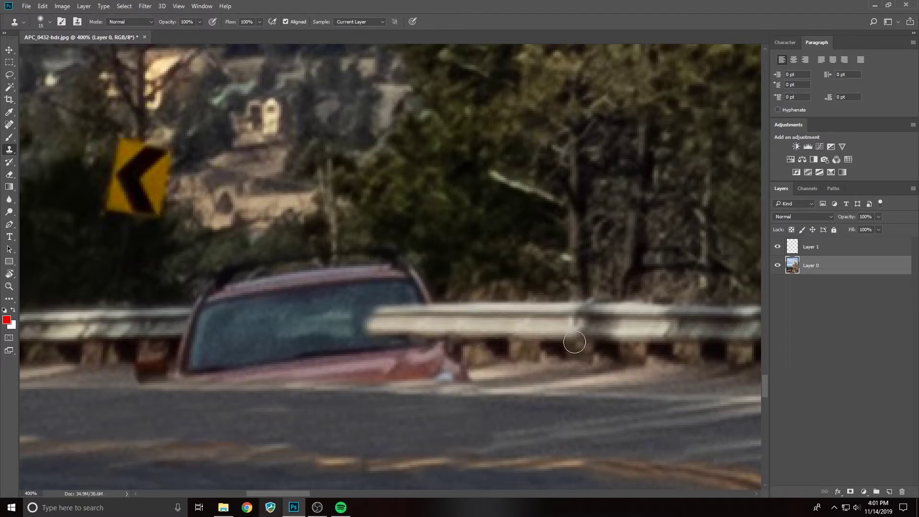
# Sample the guardrail left of the car and extend it rightward to the middle of the windshield
pyautogui.moveTo(297, 493); pyautogui.dragTo(308, 493)
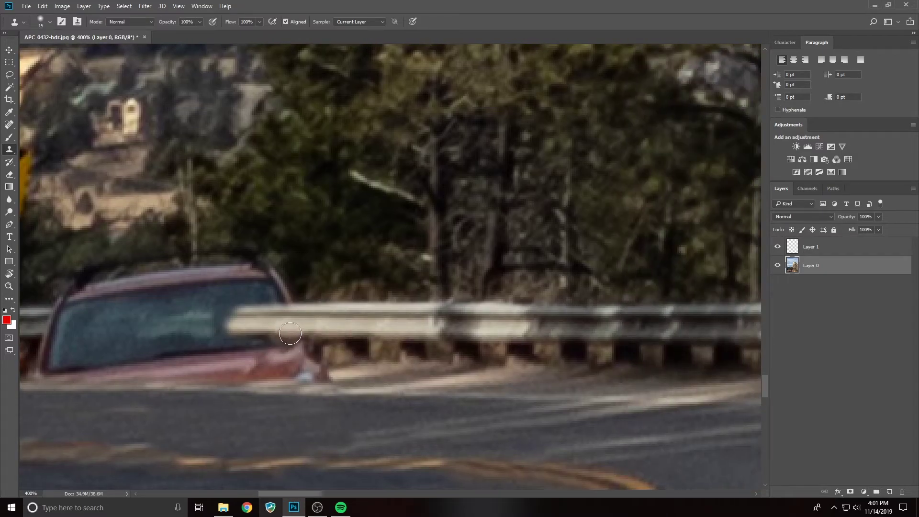
pyautogui.moveTo(306, 493); pyautogui.dragTo(281, 493)
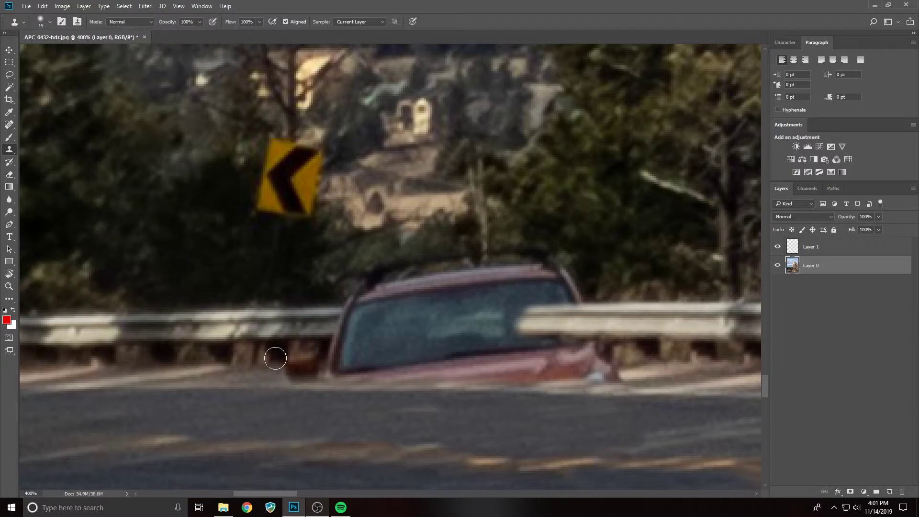
pyautogui.keyDown('alt'); pyautogui.click(285, 321); pyautogui.keyUp('alt')
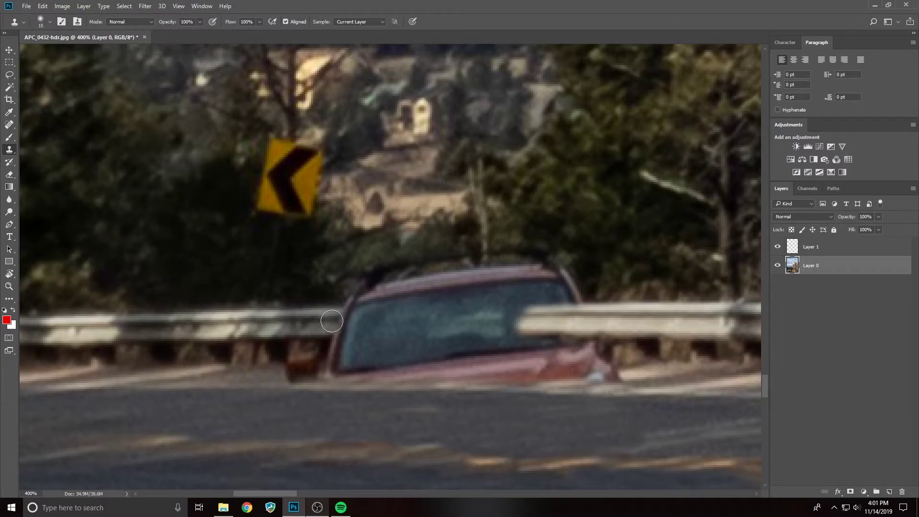
pyautogui.moveTo(340, 320); pyautogui.dragTo(438, 321)
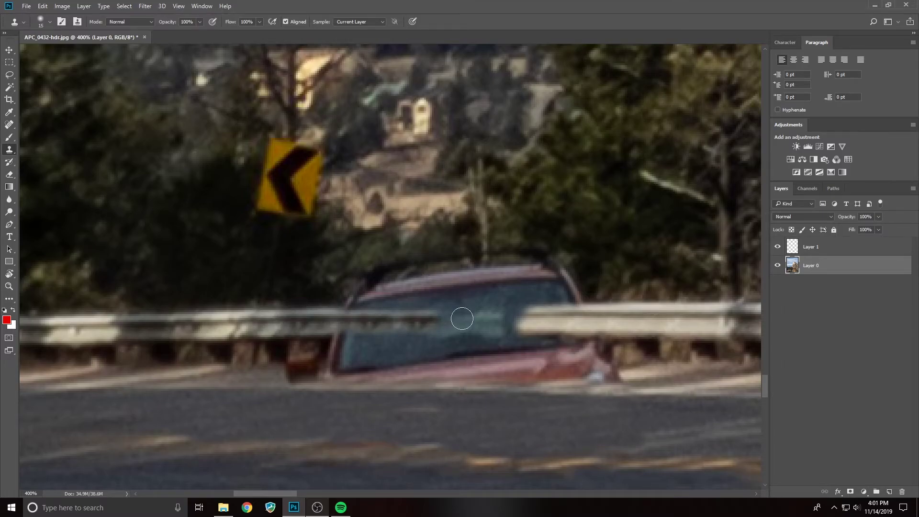
# Bridge the guardrail gap across the windshield with the right-hand rail and clone in darker shadow patches to vary it
pyautogui.keyDown('alt'); pyautogui.click(653, 316); pyautogui.keyUp('alt')
pyautogui.moveTo(517, 317); pyautogui.dragTo(407, 319)
pyautogui.keyDown('alt'); pyautogui.click(639, 317); pyautogui.keyUp('alt')
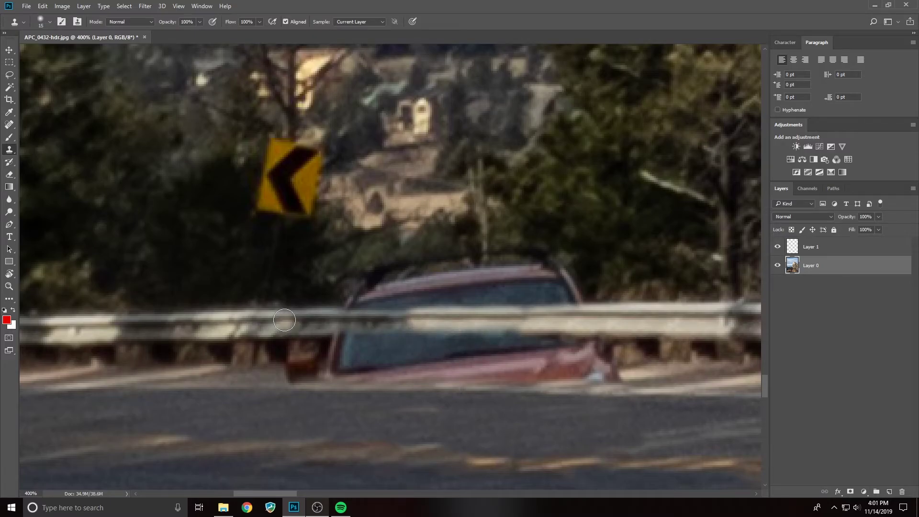
pyautogui.keyDown('alt'); pyautogui.click(220, 323); pyautogui.keyUp('alt')
pyautogui.moveTo(359, 322); pyautogui.dragTo(337, 324)
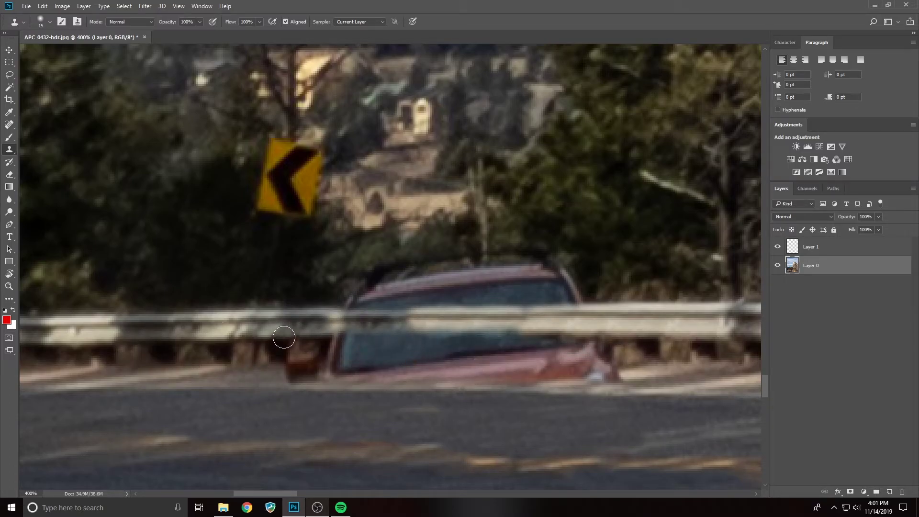
pyautogui.moveTo(510, 319)
pyautogui.mouseDown()
pyautogui.moveTo(498, 318)
pyautogui.moveTo(524, 316)
pyautogui.mouseUp()
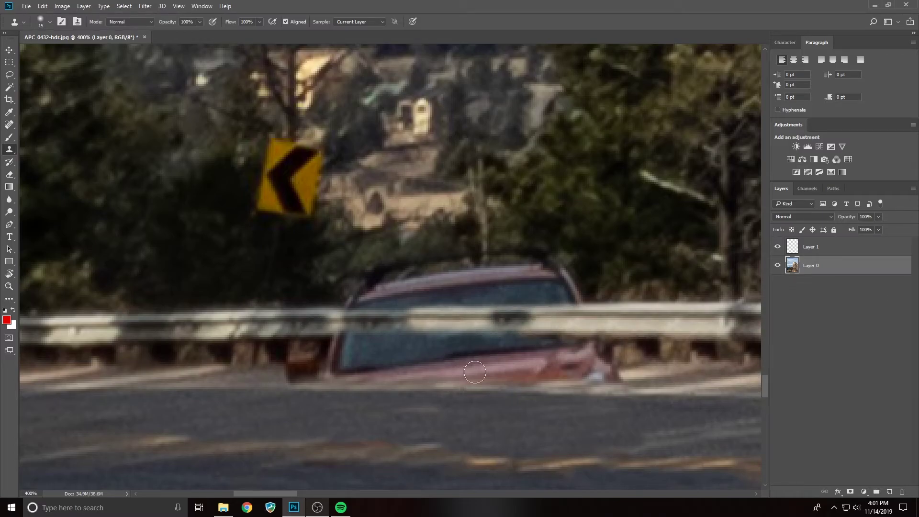
# Clone the sandy shoulder over the headlight and right-hand part of the hood
pyautogui.moveTo(627, 379); pyautogui.dragTo(538, 378)
pyautogui.keyDown('alt'); pyautogui.click(699, 383); pyautogui.keyUp('alt')
pyautogui.keyDown('alt'); pyautogui.click(225, 378); pyautogui.keyUp('alt')
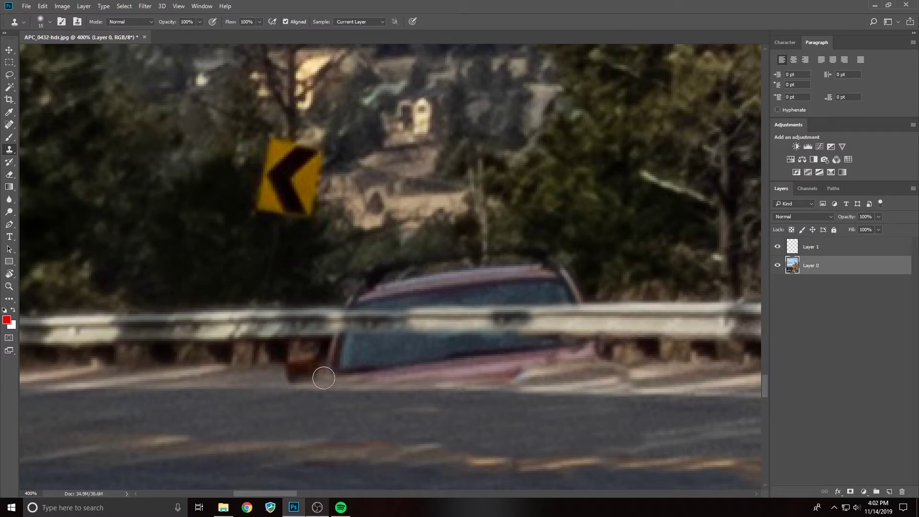
pyautogui.moveTo(299, 376)
pyautogui.mouseDown()
pyautogui.moveTo(294, 365)
pyautogui.moveTo(285, 371)
pyautogui.moveTo(291, 365)
pyautogui.mouseUp()
pyautogui.hotkey('ctrl', 'z')
# Sample the shoulder left of the car and clone it rightward over the left and middle parts of the hood
pyautogui.keyDown('alt'); pyautogui.click(207, 379); pyautogui.keyUp('alt')
pyautogui.moveTo(324, 371); pyautogui.dragTo(395, 380)
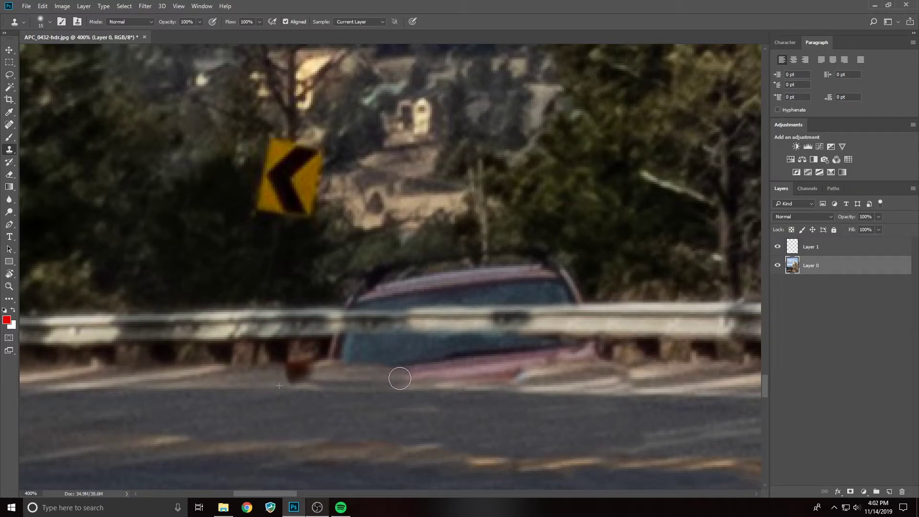
pyautogui.moveTo(381, 382)
pyautogui.mouseDown()
pyautogui.moveTo(324, 372)
pyautogui.moveTo(447, 375)
pyautogui.mouseUp()
pyautogui.keyDown('alt'); pyautogui.click(201, 377); pyautogui.keyUp('alt')
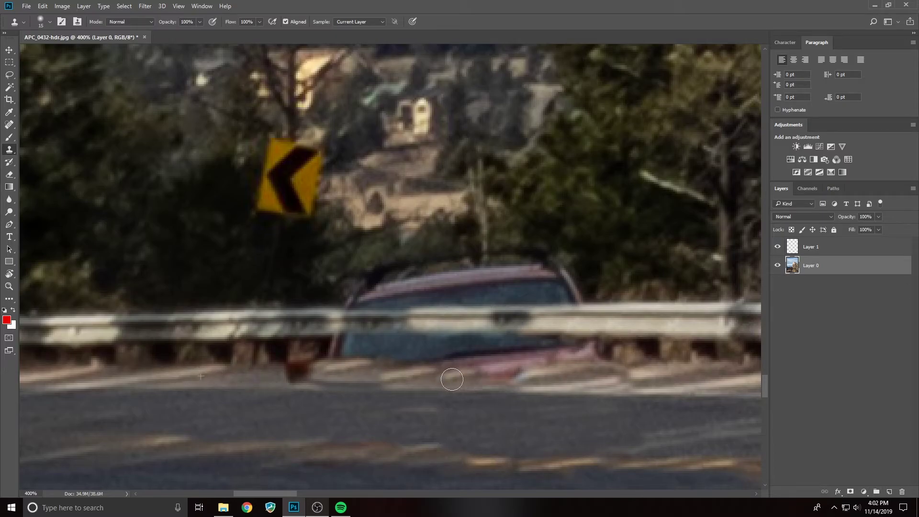
pyautogui.keyDown('alt'); pyautogui.click(186, 379); pyautogui.keyUp('alt')
pyautogui.moveTo(480, 378)
pyautogui.mouseDown()
pyautogui.moveTo(515, 377)
pyautogui.moveTo(479, 379)
pyautogui.mouseUp()
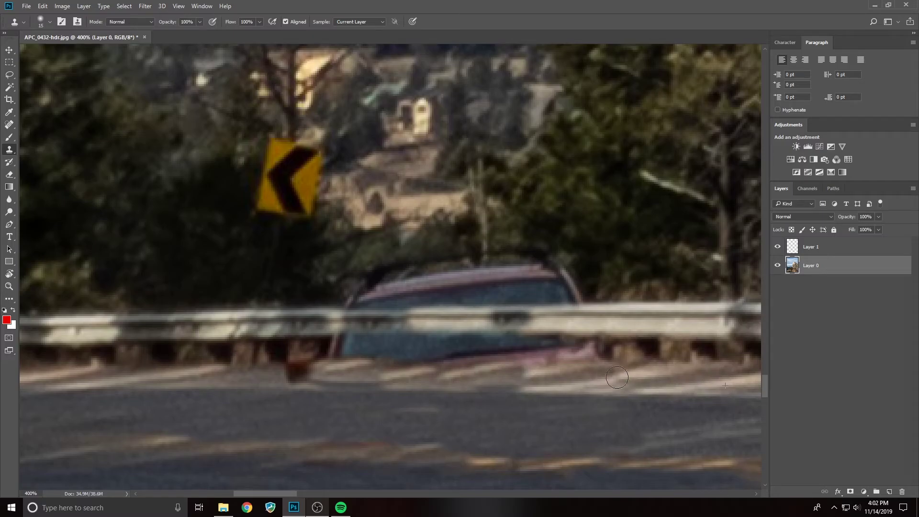
# Reveal the red markings on Layer 1 by raising its opacity to 85%, and delete that layer
pyautogui.moveTo(283, 492); pyautogui.dragTo(306, 490)
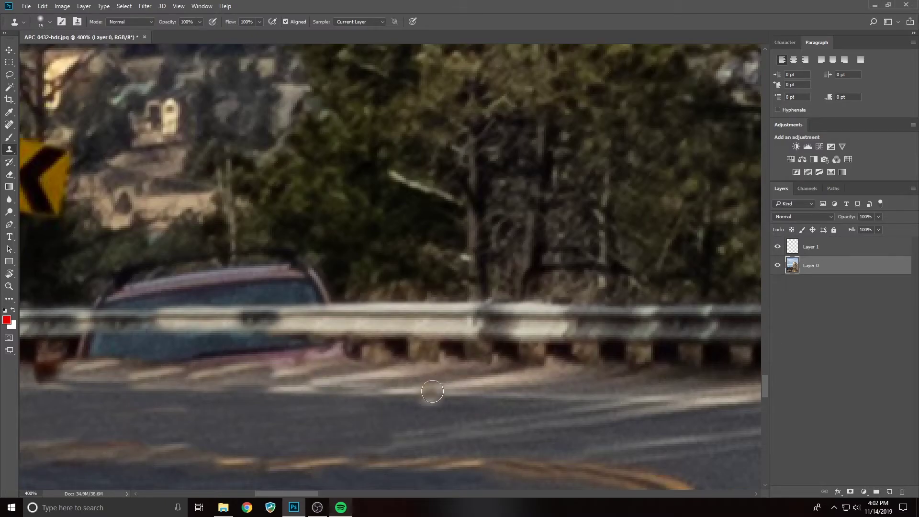
pyautogui.click(809, 248)
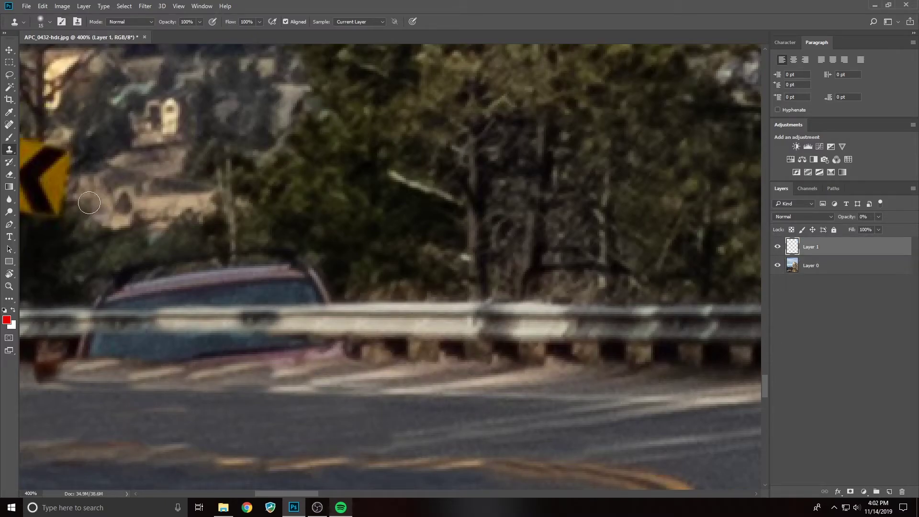
pyautogui.click(9, 137)
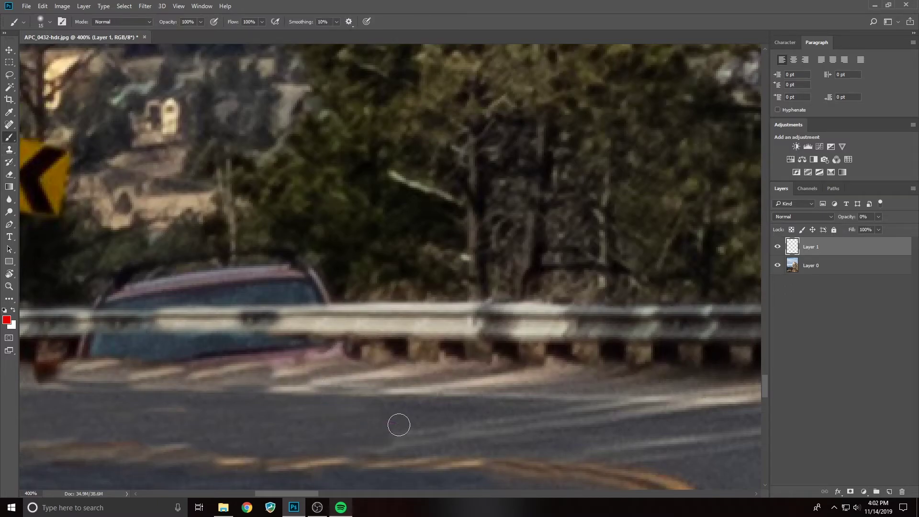
pyautogui.moveTo(848, 221); pyautogui.dragTo(884, 224)
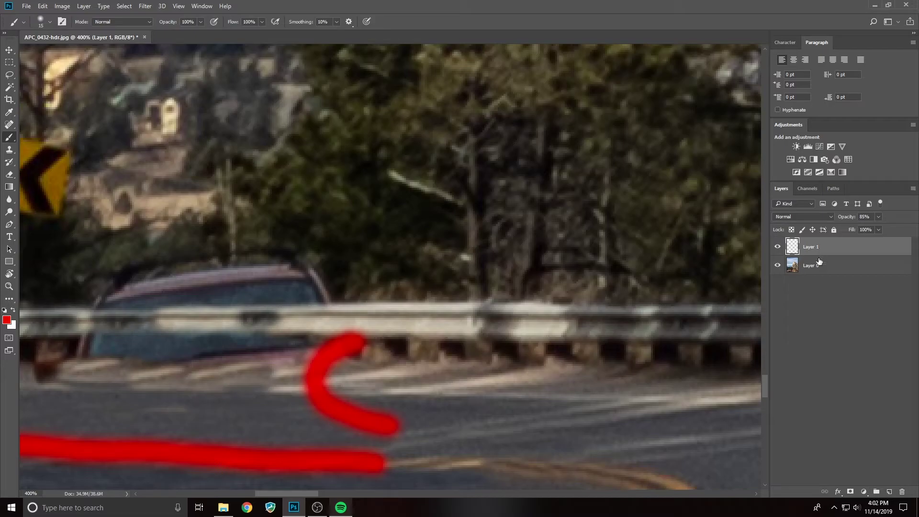
pyautogui.press('Delete')
# Circle the shoulder streaks right of the car in red on a new layer, and delete that layer
pyautogui.click(889, 492)
pyautogui.moveTo(401, 354)
pyautogui.mouseDown()
pyautogui.moveTo(381, 348)
pyautogui.moveTo(341, 368)
pyautogui.moveTo(353, 408)
pyautogui.moveTo(440, 416)
pyautogui.moveTo(513, 391)
pyautogui.moveTo(506, 347)
pyautogui.moveTo(378, 348)
pyautogui.mouseUp()
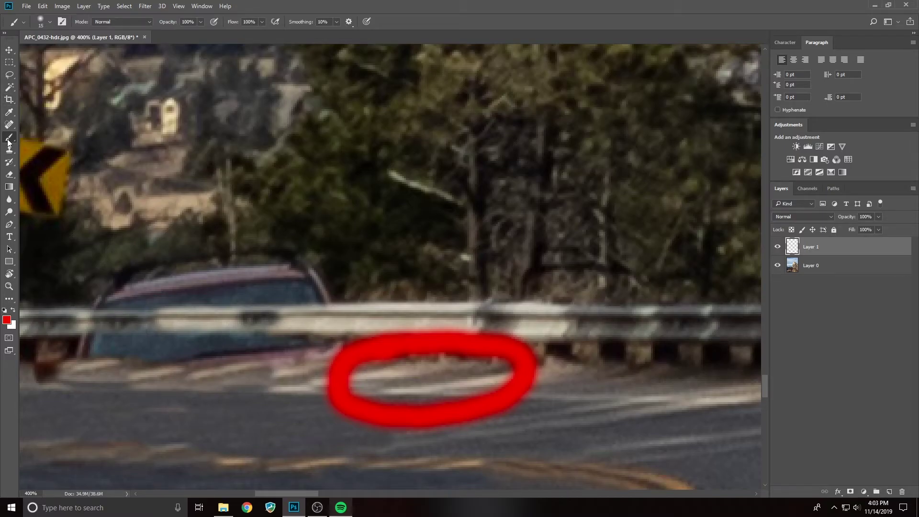
pyautogui.click(9, 175)
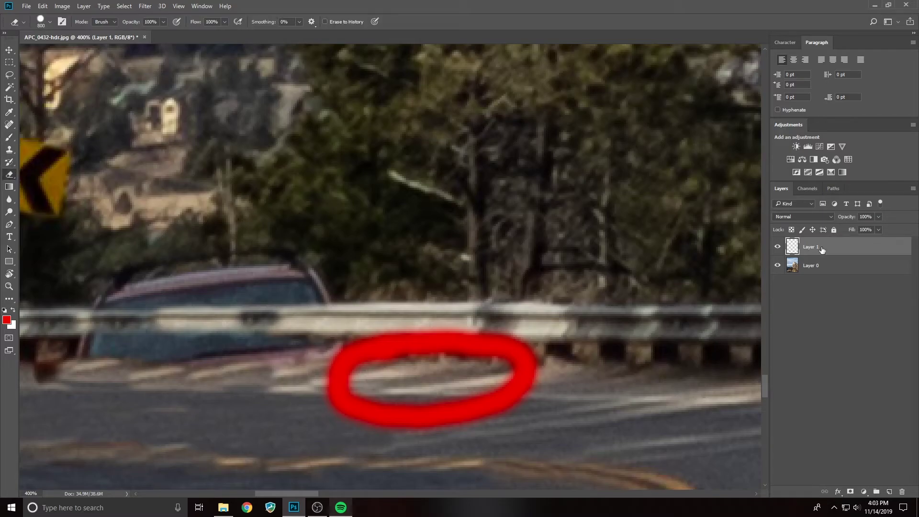
pyautogui.press('Delete')
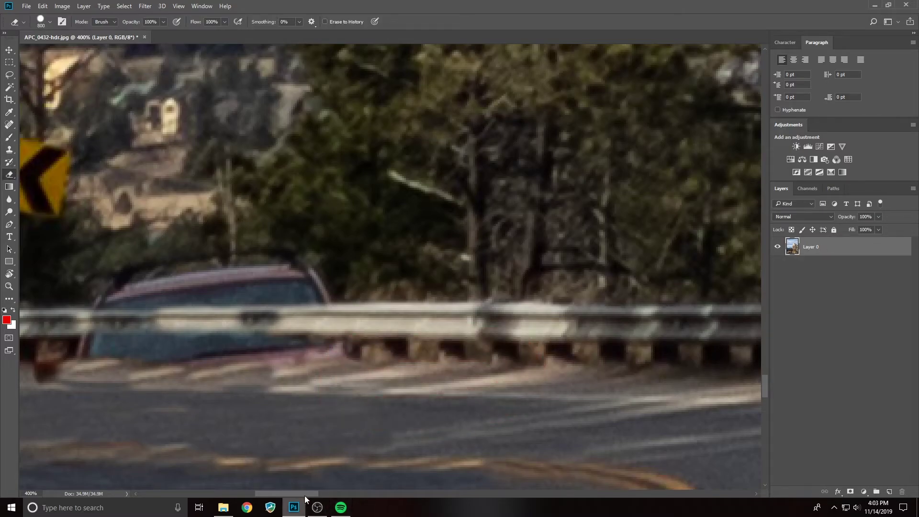
# Lower the Eraser brush's hardness and reduce its size well below 800 px
pyautogui.moveTo(304, 494); pyautogui.dragTo(297, 494)
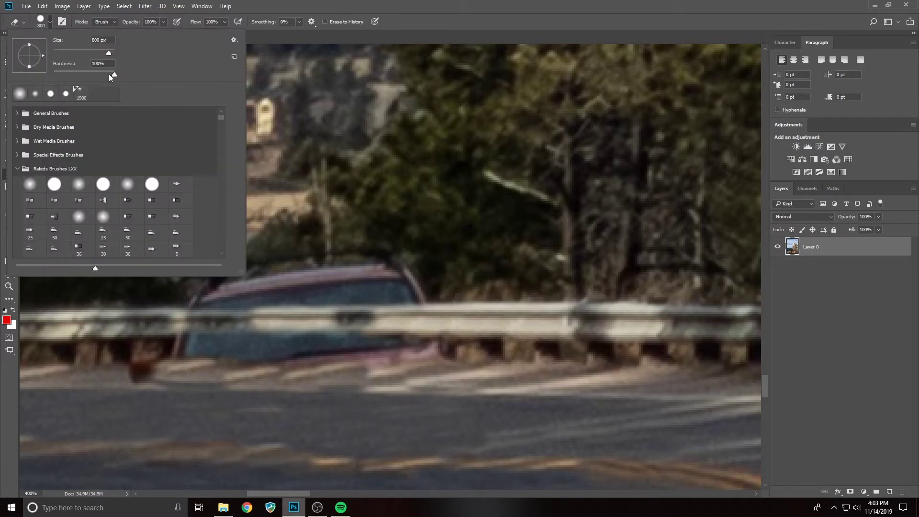
pyautogui.moveTo(74, 74); pyautogui.dragTo(50, 70)
pyautogui.click(427, 90)
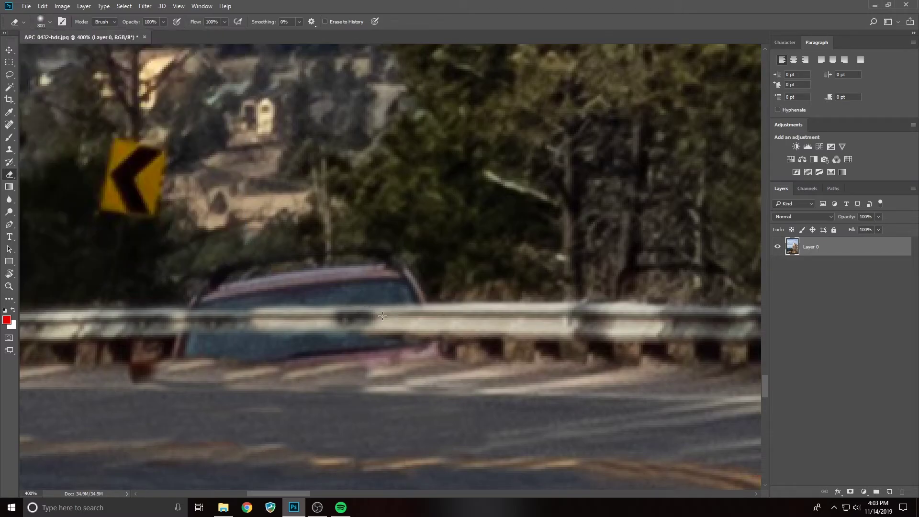
pyautogui.press('[')
pyautogui.press('[')
pyautogui.press('[')
pyautogui.press('[')
pyautogui.press('[')
pyautogui.press('[')
pyautogui.press('[')
pyautogui.press('[')
pyautogui.press('[')
pyautogui.press('[')
pyautogui.press('[')
pyautogui.press('[')
pyautogui.press('[')
pyautogui.press('[')
pyautogui.press('[')
pyautogui.press('[')
pyautogui.press('[')
pyautogui.press('[')
pyautogui.click(878, 466)
# Clone shoulder texture with the Clone Stamp over the pink strip of hood left beneath the windshield
pyautogui.click(10, 151)
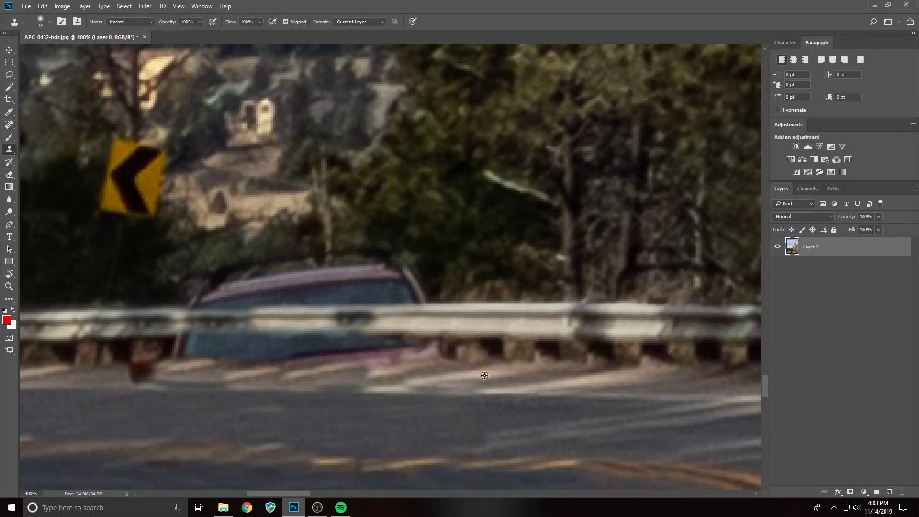
pyautogui.moveTo(346, 372)
pyautogui.mouseDown()
pyautogui.moveTo(397, 370)
pyautogui.moveTo(252, 366)
pyautogui.moveTo(306, 365)
pyautogui.mouseUp()
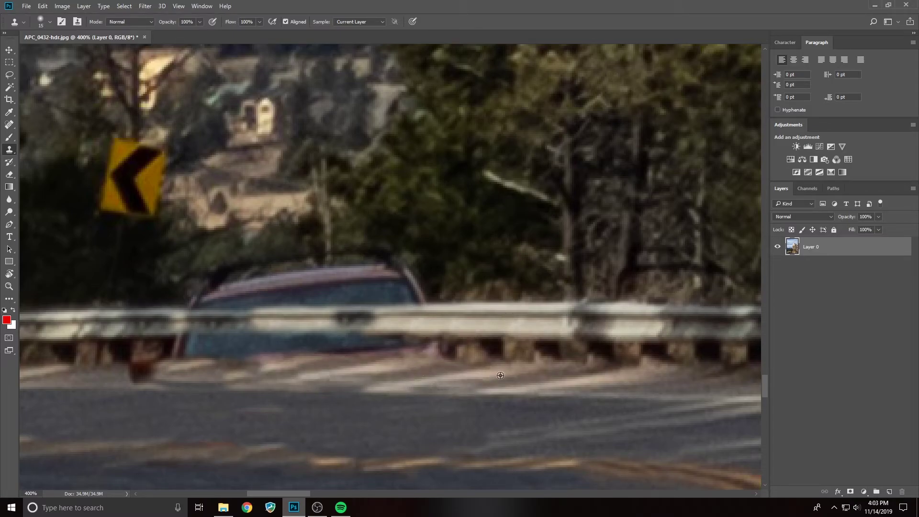
pyautogui.moveTo(383, 366)
pyautogui.mouseDown()
pyautogui.moveTo(221, 369)
pyautogui.moveTo(464, 369)
pyautogui.mouseUp()
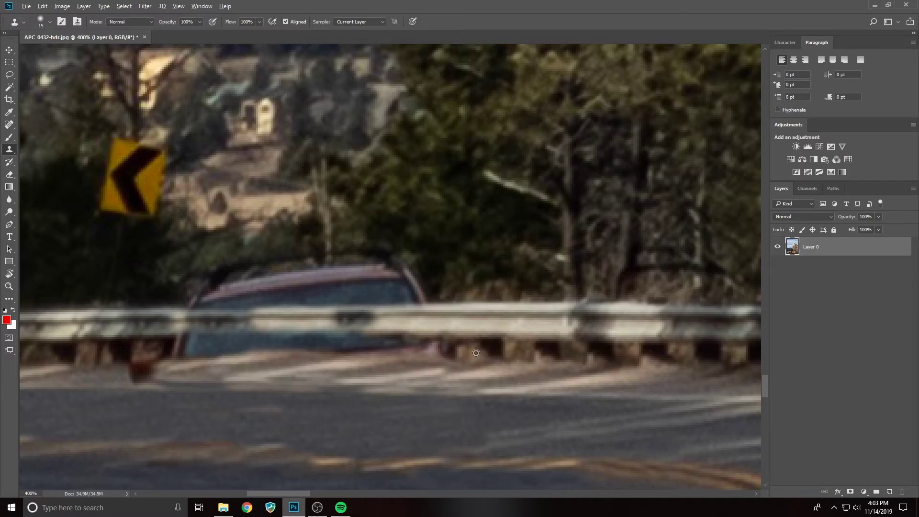
# Clone guardrail posts below the rail over the right part of the windshield, and retouch the dark gap just right of the car
pyautogui.keyDown('alt'); pyautogui.click(448, 353); pyautogui.keyUp('alt')
pyautogui.moveTo(412, 353)
pyautogui.mouseDown()
pyautogui.moveTo(411, 344)
pyautogui.moveTo(419, 350)
pyautogui.mouseUp()
pyautogui.moveTo(280, 492)
pyautogui.mouseDown()
pyautogui.moveTo(271, 491)
pyautogui.moveTo(282, 493)
pyautogui.mouseUp()
pyautogui.click(444, 365)
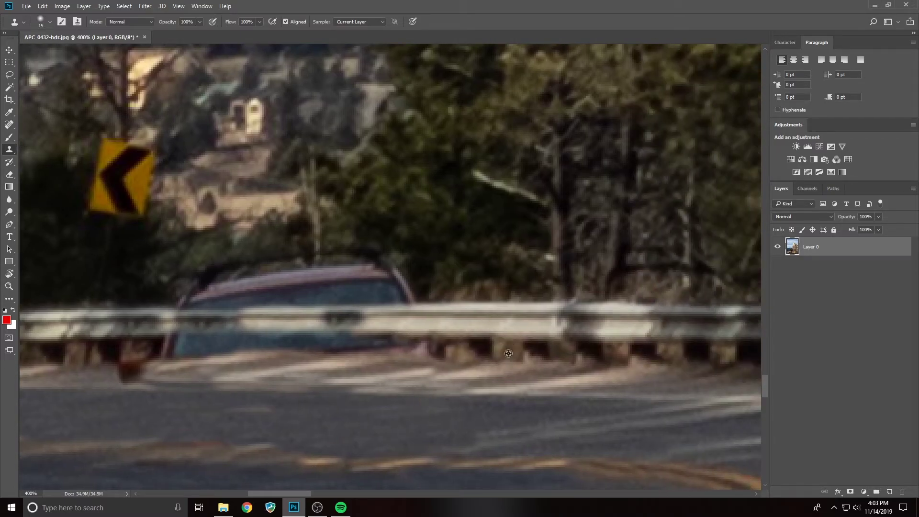
pyautogui.moveTo(404, 345); pyautogui.dragTo(402, 347)
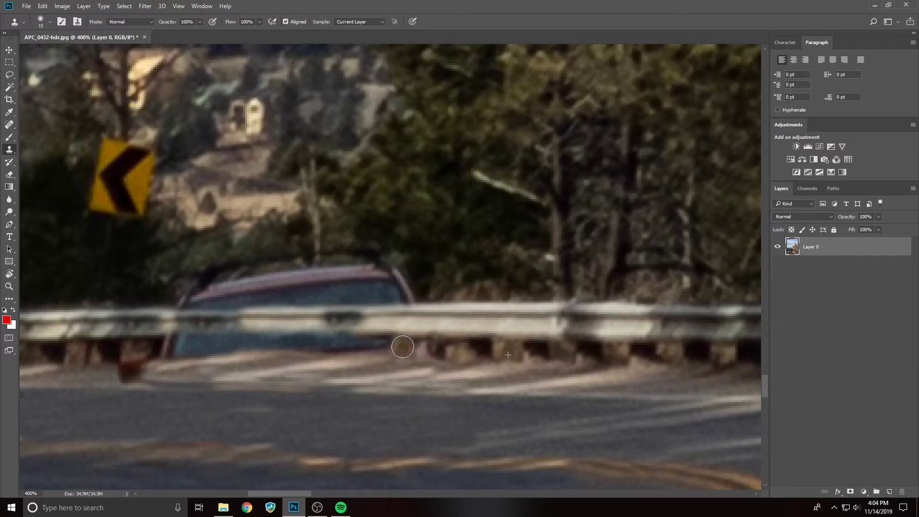
pyautogui.moveTo(298, 492)
pyautogui.mouseDown()
pyautogui.moveTo(287, 492)
pyautogui.moveTo(295, 495)
pyautogui.mouseUp()
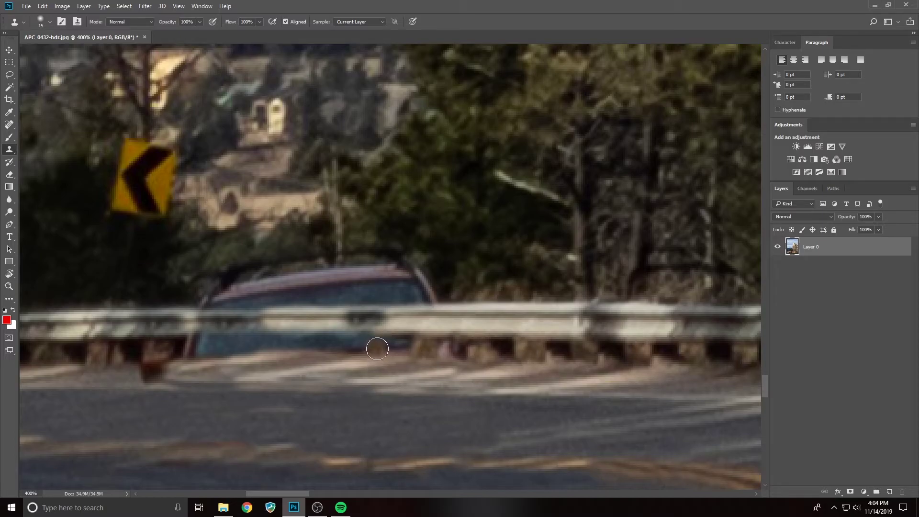
pyautogui.moveTo(376, 346); pyautogui.dragTo(377, 355)
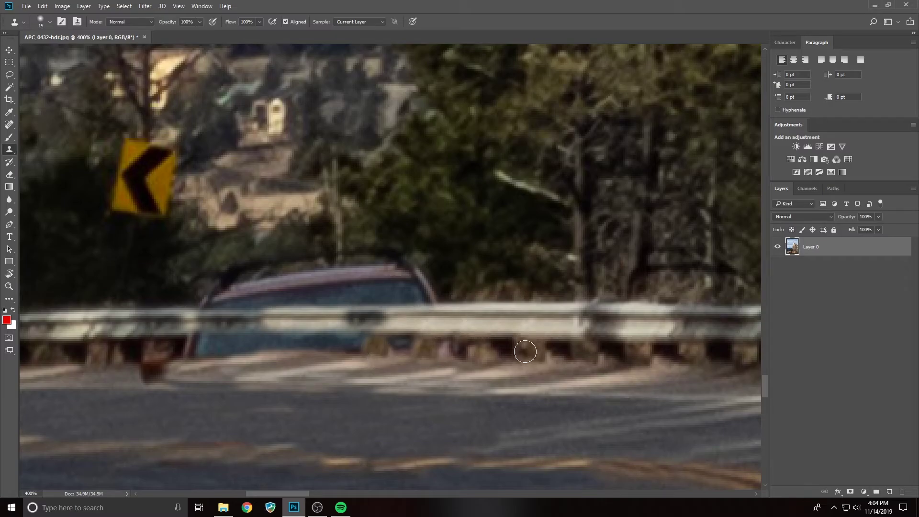
pyautogui.moveTo(296, 494)
pyautogui.mouseDown()
pyautogui.moveTo(285, 493)
pyautogui.moveTo(338, 492)
pyautogui.moveTo(311, 492)
pyautogui.mouseUp()
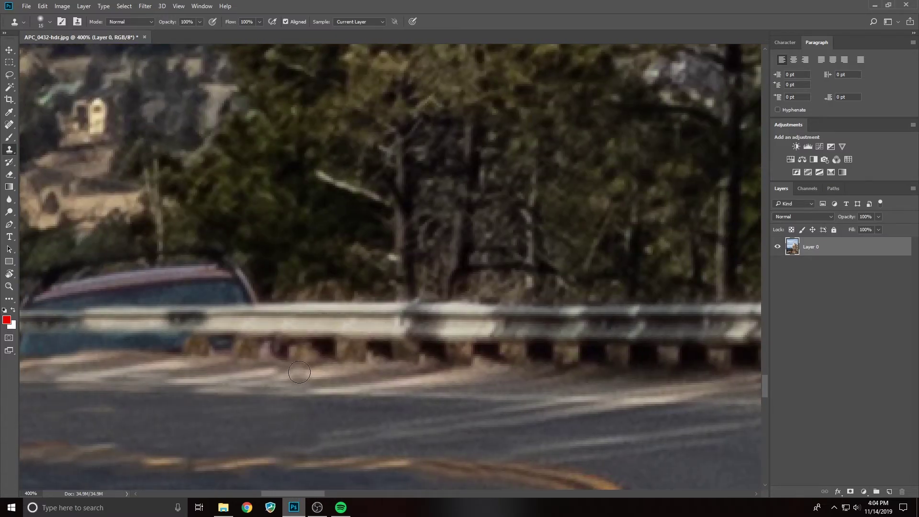
pyautogui.moveTo(331, 352); pyautogui.dragTo(301, 355)
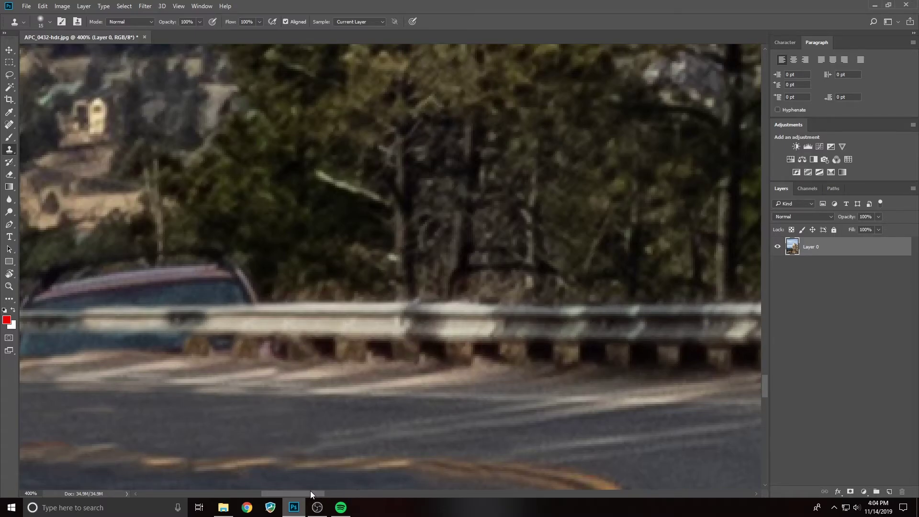
# Clone posts from left of the car over the windshield's left and middle, and sandy shoulder over the leftover orange spot
pyautogui.moveTo(311, 490); pyautogui.dragTo(287, 492)
pyautogui.keyDown('alt'); pyautogui.click(210, 355); pyautogui.keyUp('alt')
pyautogui.moveTo(312, 356)
pyautogui.mouseDown()
pyautogui.moveTo(328, 357)
pyautogui.moveTo(330, 346)
pyautogui.moveTo(331, 369)
pyautogui.mouseUp()
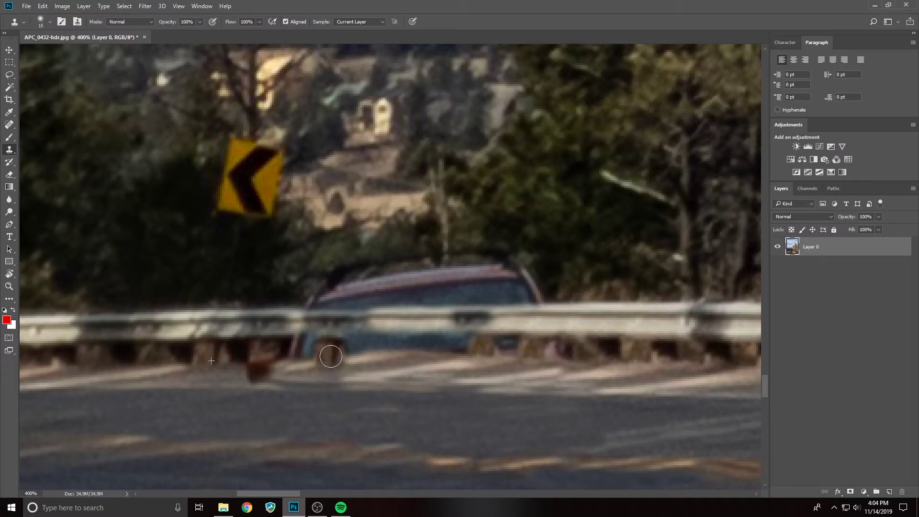
pyautogui.keyDown('alt'); pyautogui.click(212, 352); pyautogui.keyUp('alt')
pyautogui.moveTo(415, 356)
pyautogui.mouseDown()
pyautogui.moveTo(404, 351)
pyautogui.moveTo(411, 339)
pyautogui.moveTo(412, 358)
pyautogui.mouseUp()
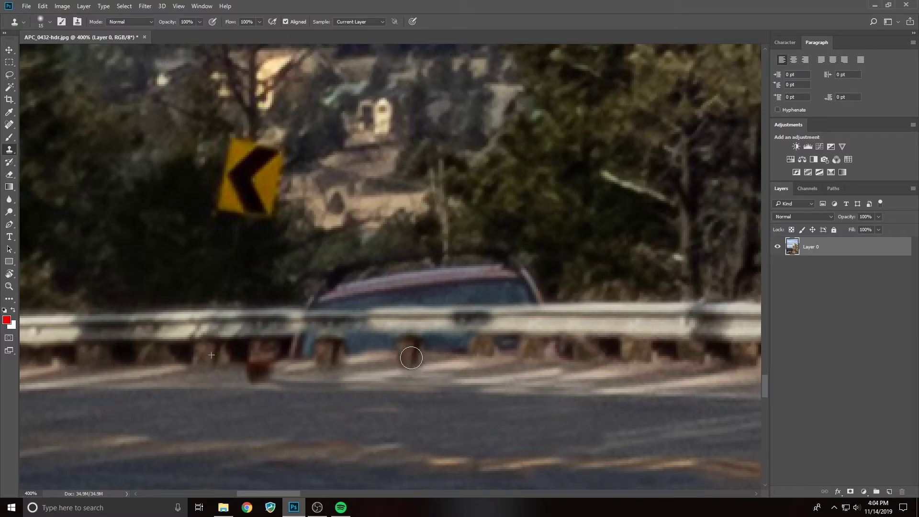
pyautogui.moveTo(400, 322); pyautogui.dragTo(411, 339)
pyautogui.keyDown('alt'); pyautogui.click(217, 347); pyautogui.keyUp('alt')
pyautogui.moveTo(336, 351)
pyautogui.mouseDown()
pyautogui.moveTo(333, 343)
pyautogui.moveTo(347, 360)
pyautogui.mouseUp()
pyautogui.keyDown('alt'); pyautogui.click(497, 389); pyautogui.keyUp('alt')
pyautogui.moveTo(236, 369)
pyautogui.mouseDown()
pyautogui.moveTo(378, 374)
pyautogui.moveTo(210, 376)
pyautogui.moveTo(285, 377)
pyautogui.mouseUp()
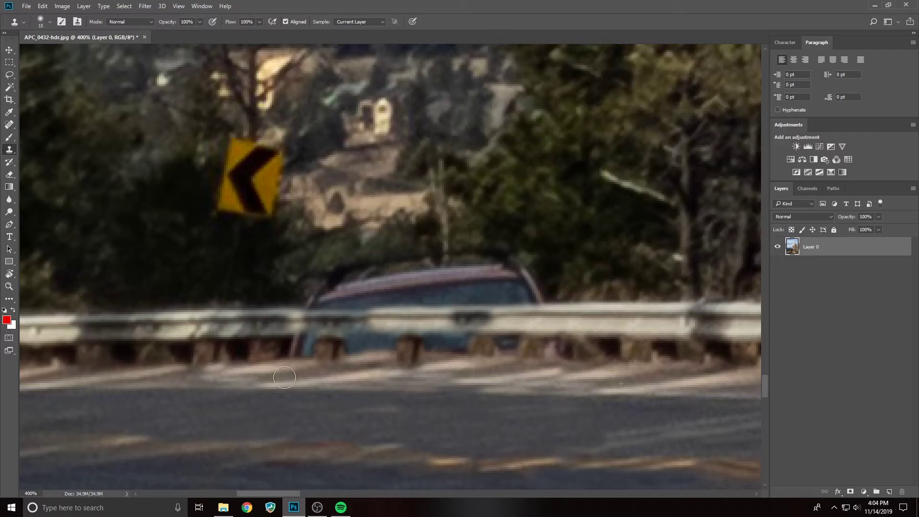
# Examine the cloned guardrail posts, the shoulder and the parts of the car still showing around the rail
pyautogui.hscroll(3, 307, 491)
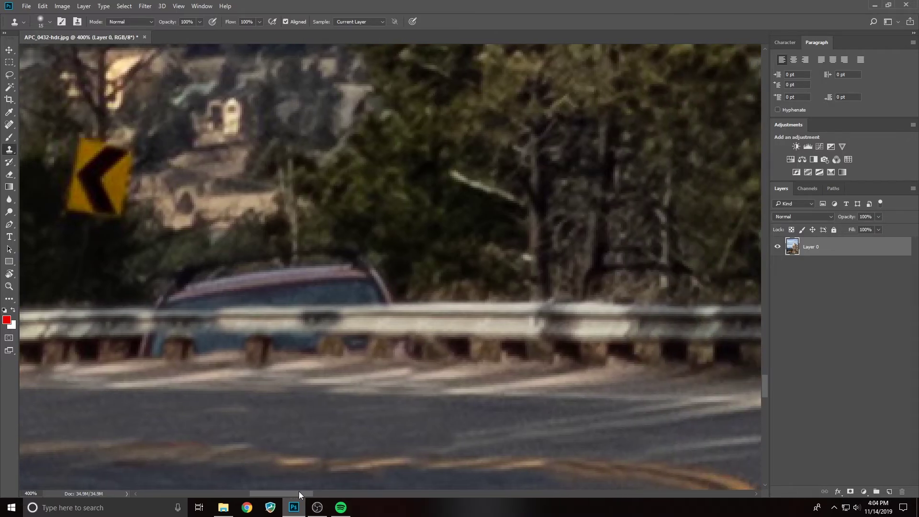
pyautogui.moveTo(298, 491)
pyautogui.mouseDown()
pyautogui.moveTo(285, 490)
pyautogui.moveTo(295, 491)
pyautogui.mouseUp()
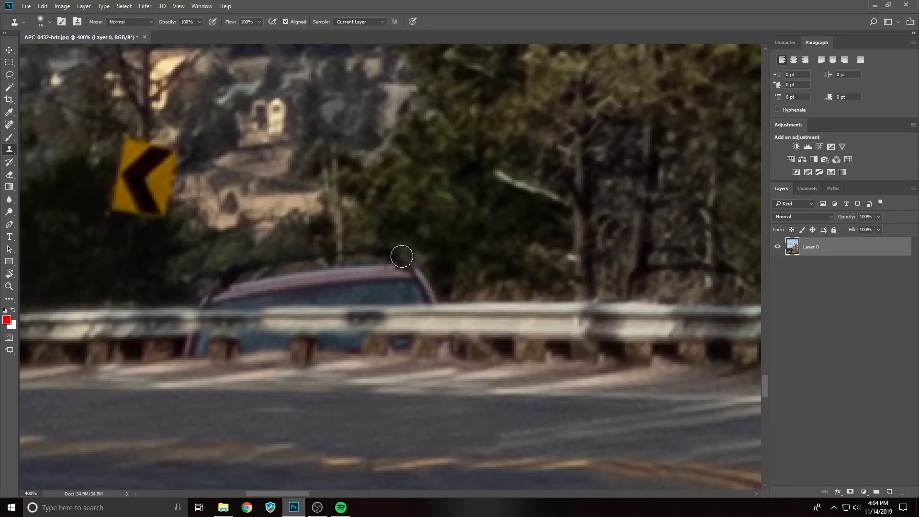
pyautogui.scroll(1, 305, 394)
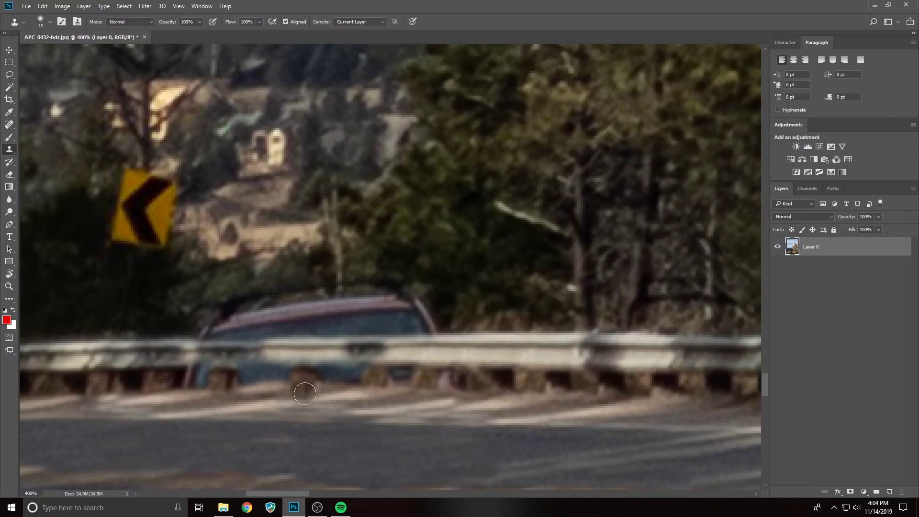
pyautogui.click(482, 410)
pyautogui.moveTo(292, 493)
pyautogui.mouseDown()
pyautogui.moveTo(271, 493)
pyautogui.moveTo(289, 491)
pyautogui.mouseUp()
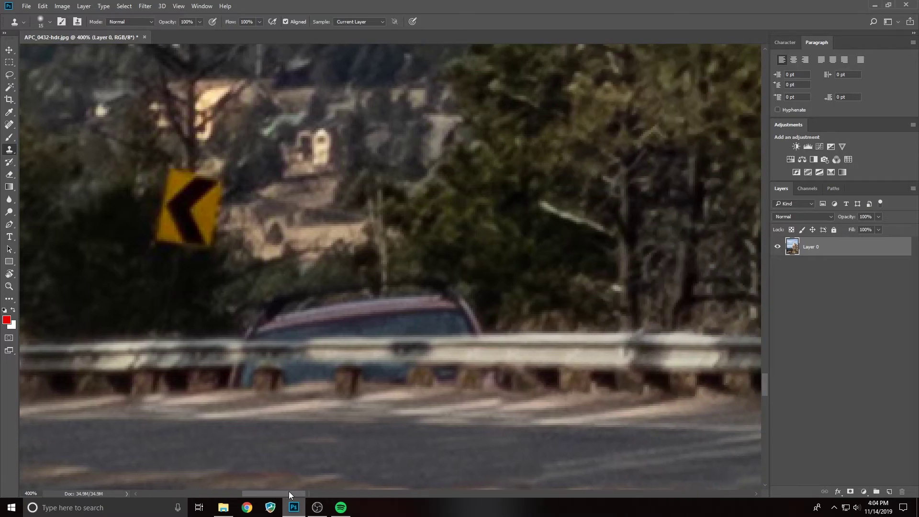
pyautogui.scroll(3, 288, 355)
pyautogui.scroll(-5, 288, 355)
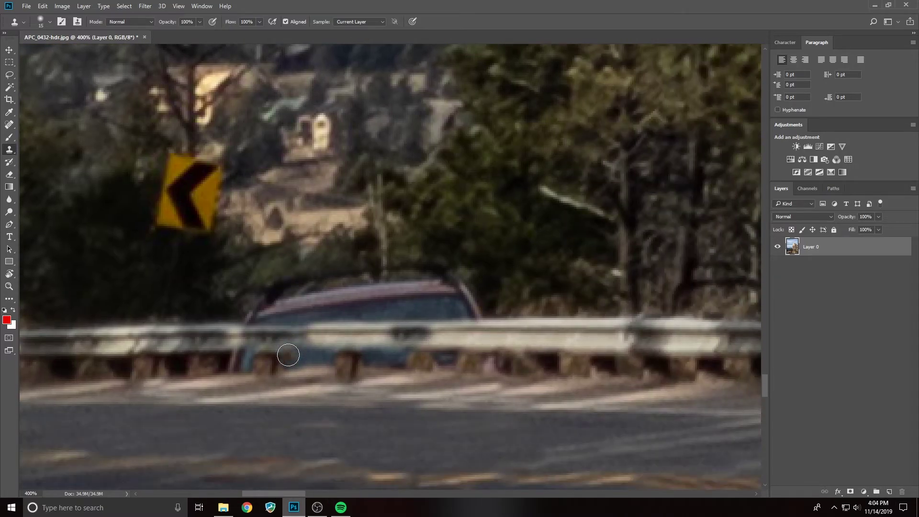
pyautogui.scroll(1, 288, 355)
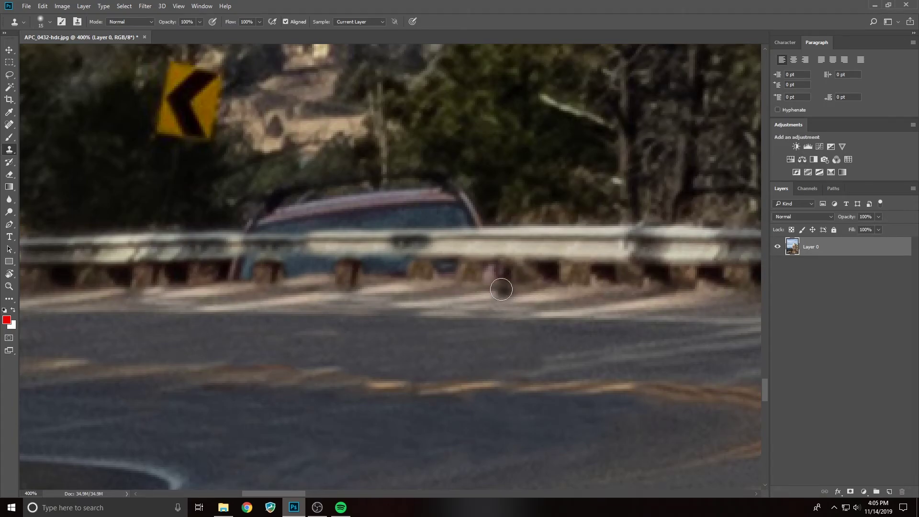
pyautogui.scroll(3, 498, 287)
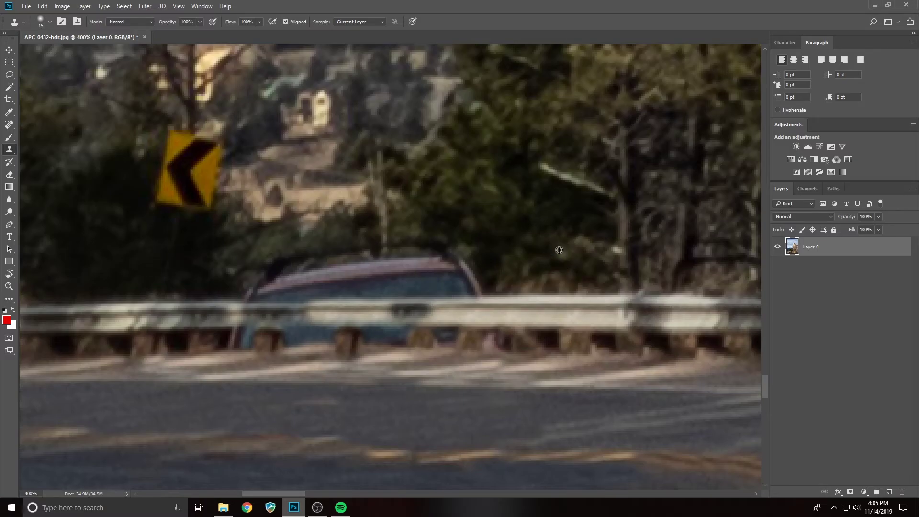
# Clone dark green foliage over the car's roof and upper windshield above the guardrail
pyautogui.keyDown('alt'); pyautogui.click(536, 217); pyautogui.keyUp('alt')
pyautogui.moveTo(452, 259)
pyautogui.mouseDown()
pyautogui.moveTo(472, 267)
pyautogui.moveTo(405, 257)
pyautogui.moveTo(460, 281)
pyautogui.moveTo(483, 272)
pyautogui.moveTo(466, 282)
pyautogui.moveTo(478, 283)
pyautogui.moveTo(416, 281)
pyautogui.moveTo(489, 286)
pyautogui.moveTo(446, 282)
pyautogui.moveTo(471, 268)
pyautogui.mouseUp()
pyautogui.moveTo(390, 276)
pyautogui.mouseDown()
pyautogui.moveTo(359, 273)
pyautogui.moveTo(377, 270)
pyautogui.moveTo(360, 261)
pyautogui.moveTo(299, 269)
pyautogui.moveTo(269, 264)
pyautogui.moveTo(319, 274)
pyautogui.mouseUp()
pyautogui.keyDown('alt'); pyautogui.click(495, 234); pyautogui.keyUp('alt')
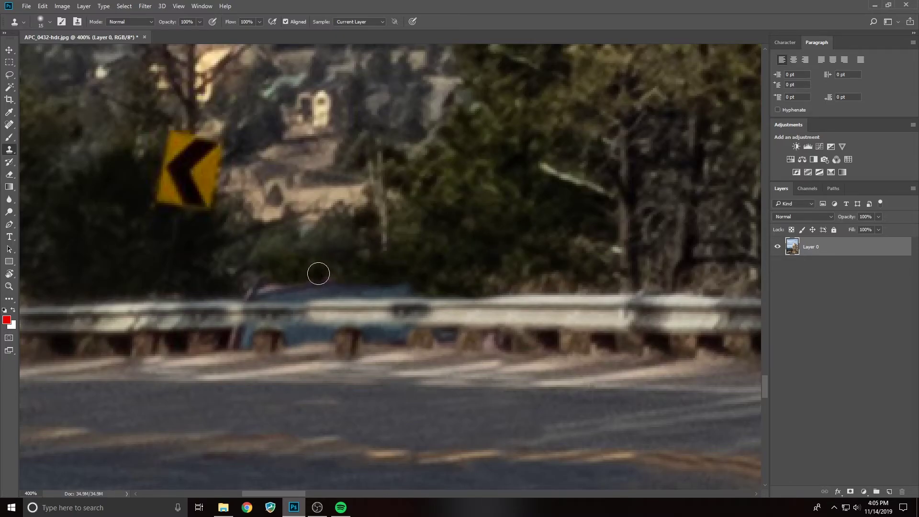
pyautogui.moveTo(413, 285)
pyautogui.mouseDown()
pyautogui.moveTo(367, 283)
pyautogui.moveTo(426, 285)
pyautogui.moveTo(256, 289)
pyautogui.mouseUp()
pyautogui.keyDown('alt'); pyautogui.click(492, 224); pyautogui.keyUp('alt')
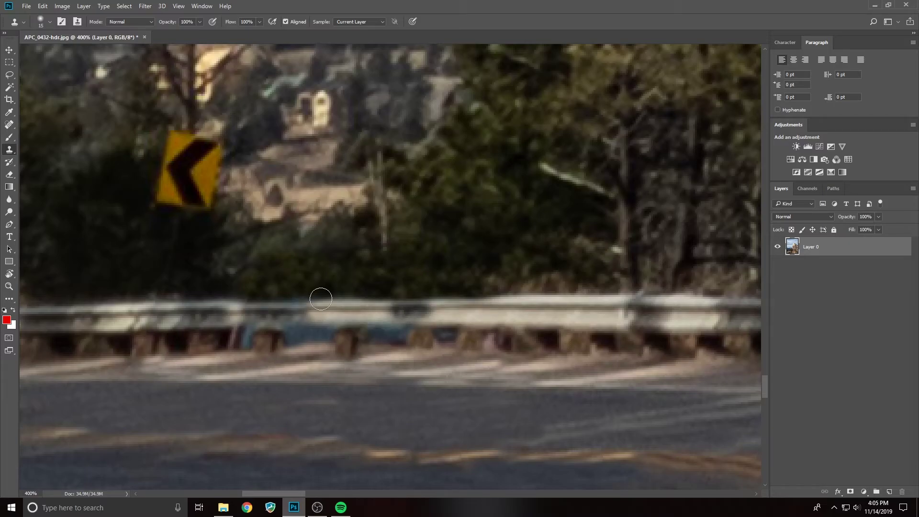
pyautogui.moveTo(249, 290); pyautogui.dragTo(310, 289)
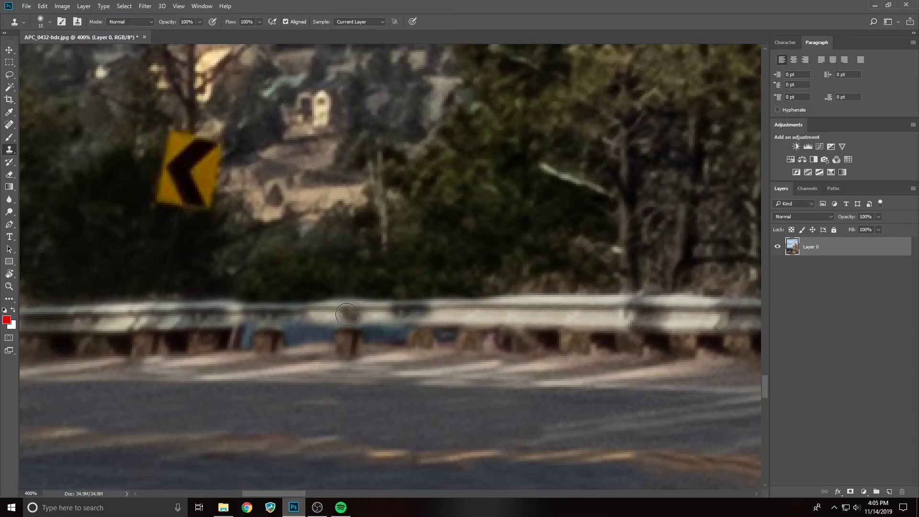
pyautogui.keyDown('alt'); pyautogui.click(368, 311); pyautogui.keyUp('alt')
pyautogui.moveTo(287, 312)
pyautogui.mouseDown()
pyautogui.moveTo(306, 312)
pyautogui.moveTo(292, 312)
pyautogui.mouseUp()
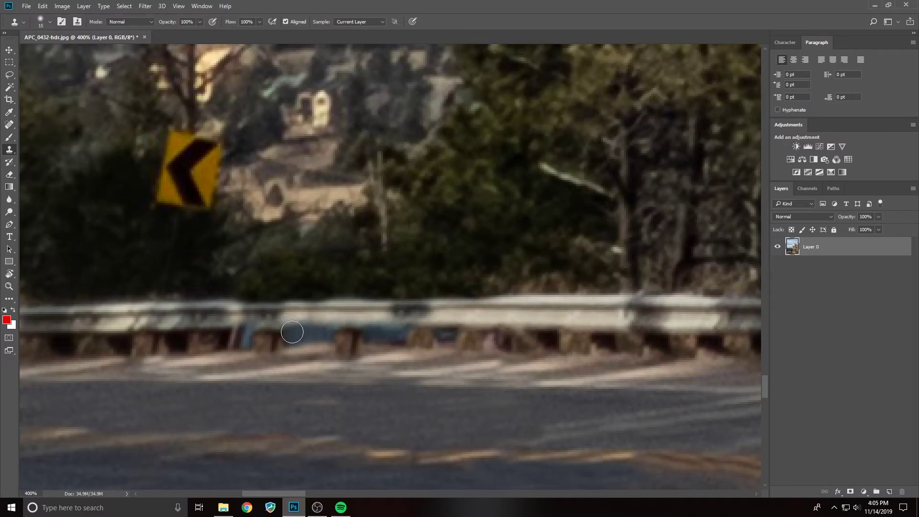
pyautogui.hotkey('ctrl', 'z')
# Clone dark foliage over the blue windshield gaps between the posts, and dry brush over the pink remnant right of them
pyautogui.hotkey('ctrl', '+')
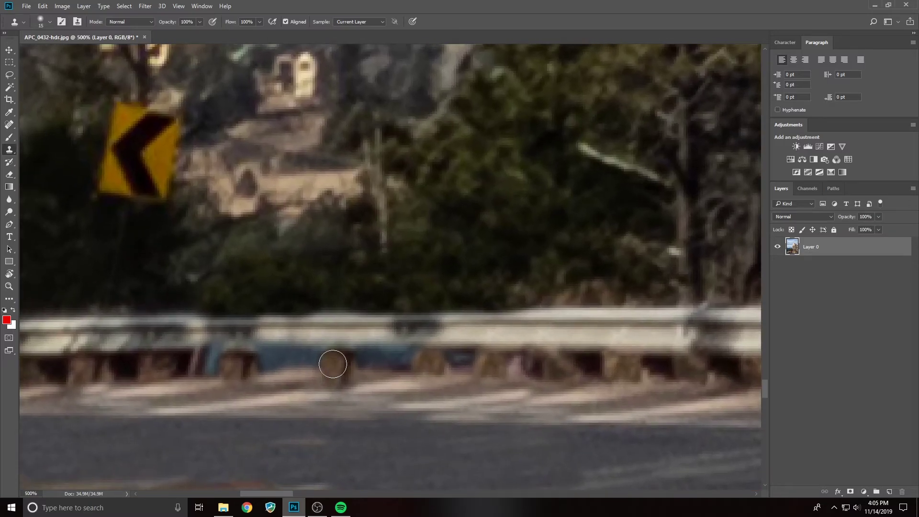
pyautogui.scroll(-2, 343, 385)
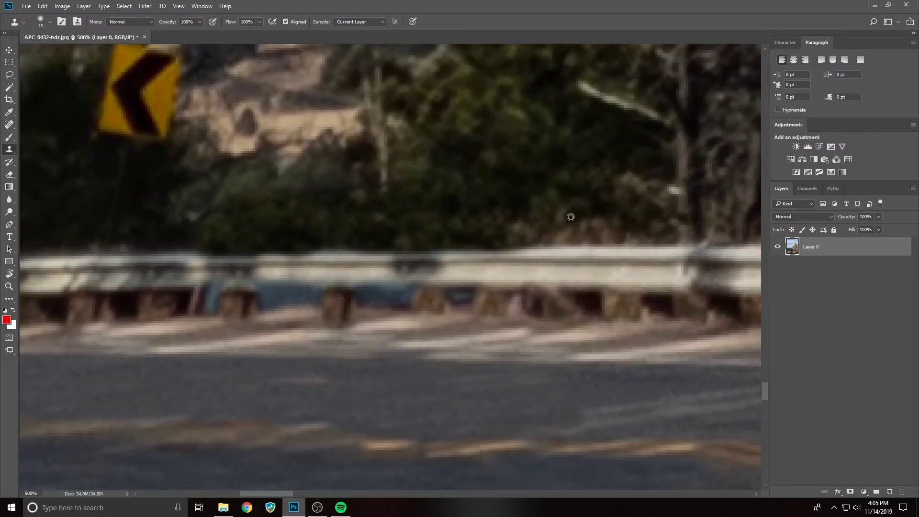
pyautogui.click(459, 298)
pyautogui.click(388, 299)
pyautogui.click(386, 299)
pyautogui.moveTo(387, 299); pyautogui.dragTo(379, 299)
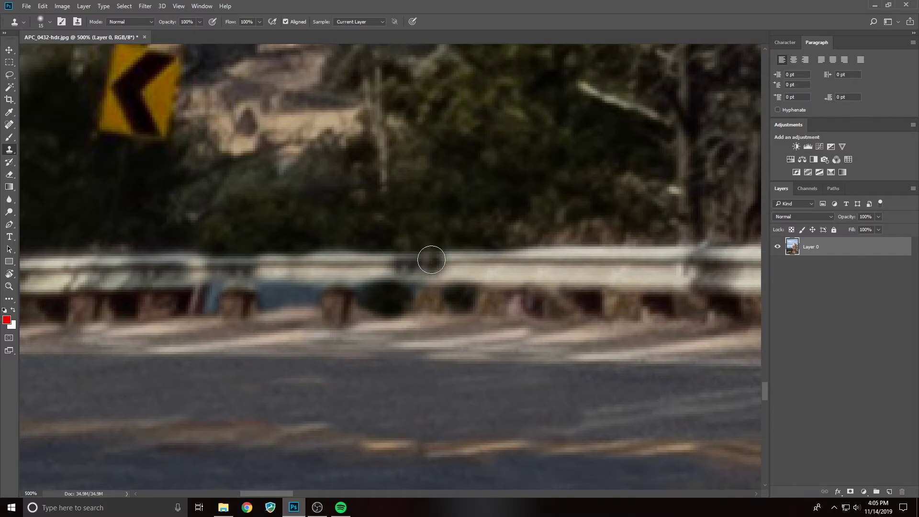
pyautogui.keyDown('alt'); pyautogui.click(598, 136); pyautogui.keyUp('alt')
pyautogui.moveTo(303, 298)
pyautogui.mouseDown()
pyautogui.moveTo(314, 297)
pyautogui.moveTo(200, 304)
pyautogui.mouseUp()
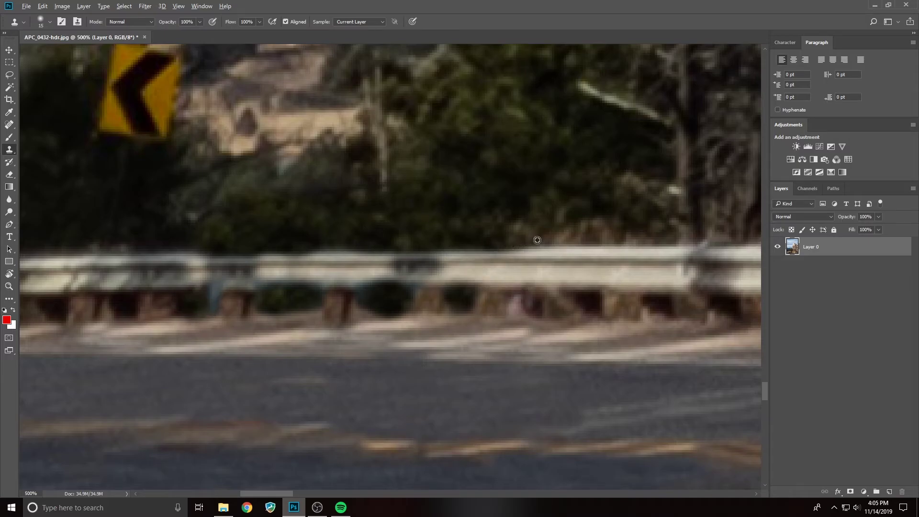
pyautogui.keyDown('alt'); pyautogui.click(581, 234); pyautogui.keyUp('alt')
pyautogui.moveTo(517, 301); pyautogui.dragTo(522, 307)
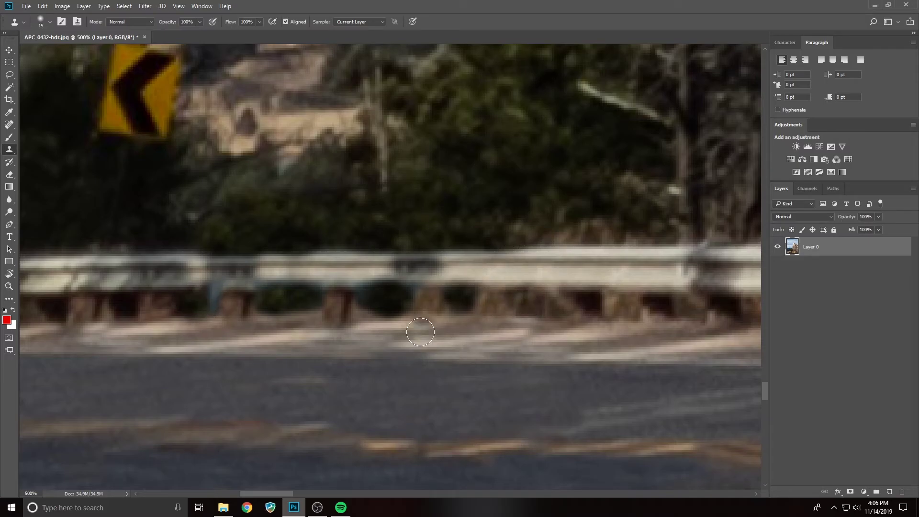
pyautogui.keyDown('alt'); pyautogui.click(557, 264); pyautogui.keyUp('alt')
pyautogui.moveTo(359, 267); pyautogui.dragTo(404, 274)
pyautogui.hotkey('ctrl', 'z')
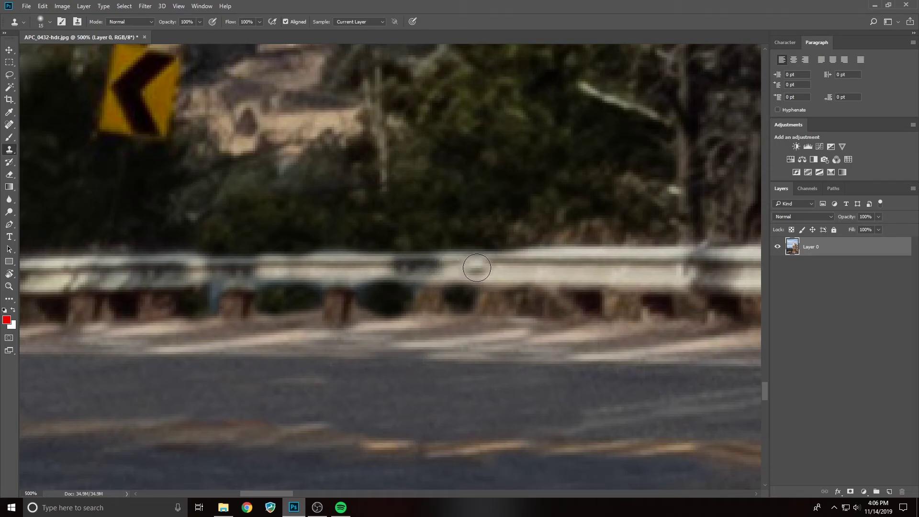
# Reduce the Clone Stamp brush to 10 px and clone clean rail along the guardrail's lower edge where the car showed
pyautogui.press('[')
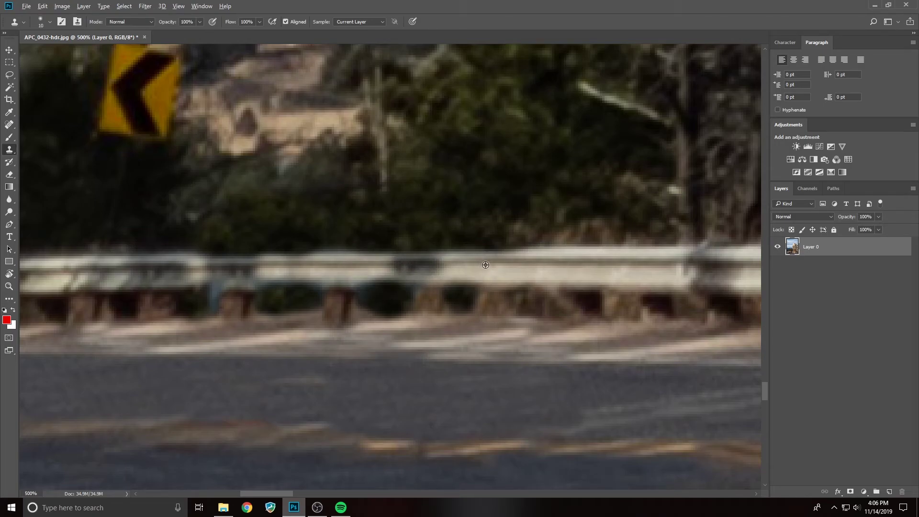
pyautogui.moveTo(407, 283); pyautogui.dragTo(330, 281)
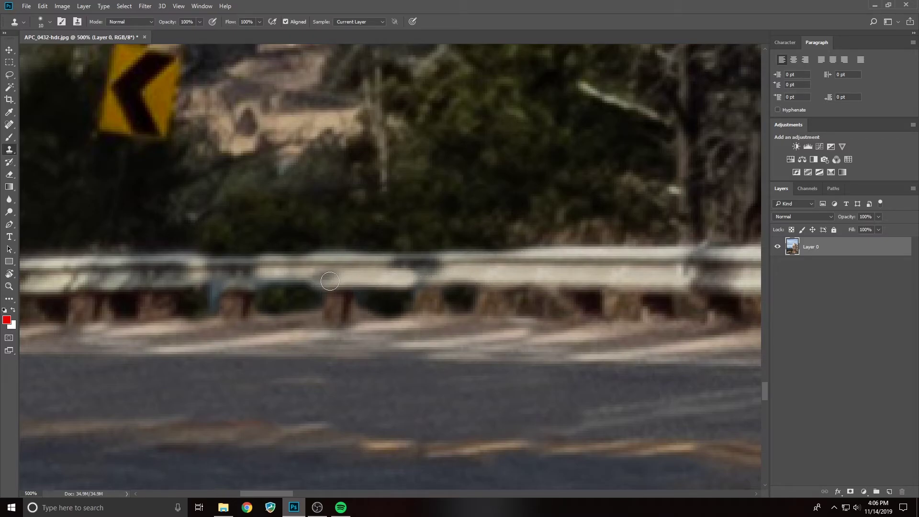
pyautogui.keyDown('alt'); pyautogui.click(517, 270); pyautogui.keyUp('alt')
pyautogui.moveTo(273, 279); pyautogui.dragTo(335, 278)
pyautogui.moveTo(214, 282); pyautogui.dragTo(266, 282)
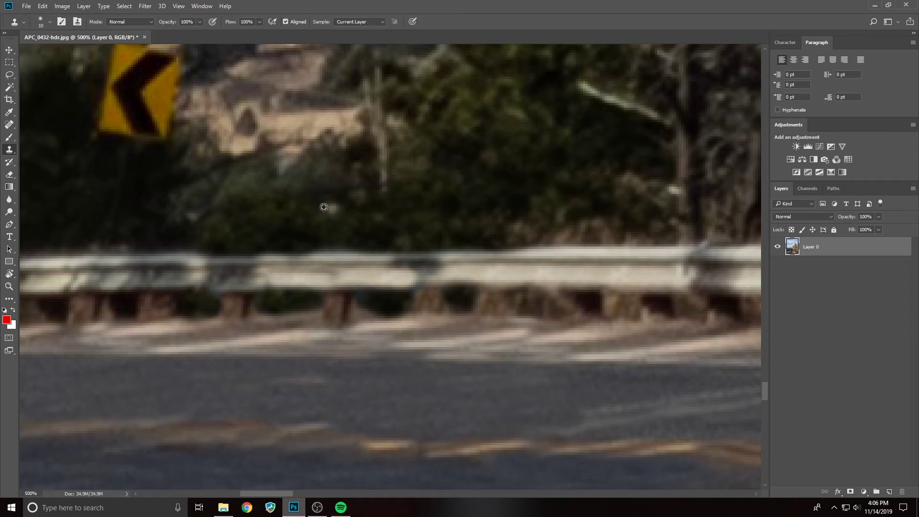
# Clone foliage along the guardrail's upper edge and, with a smaller brush, darken the gap beside the post below the rail
pyautogui.moveTo(312, 243); pyautogui.dragTo(402, 242)
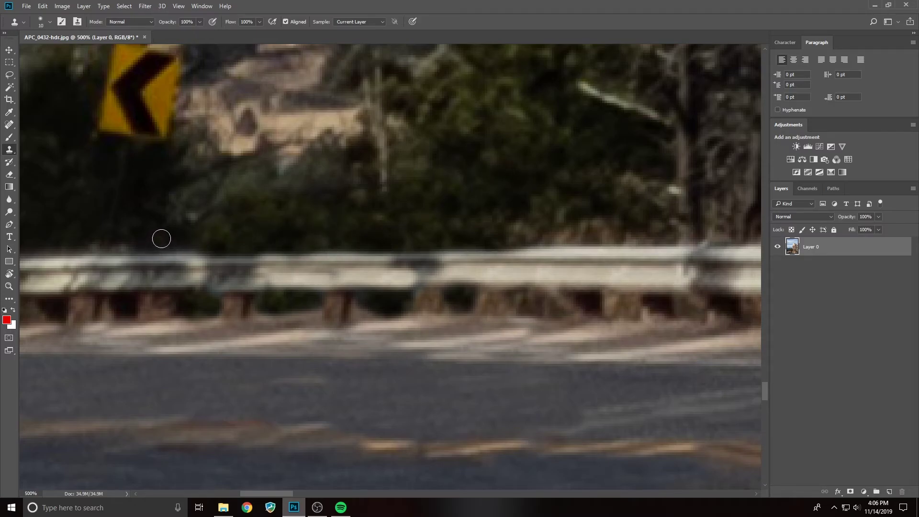
pyautogui.moveTo(217, 240); pyautogui.dragTo(107, 245)
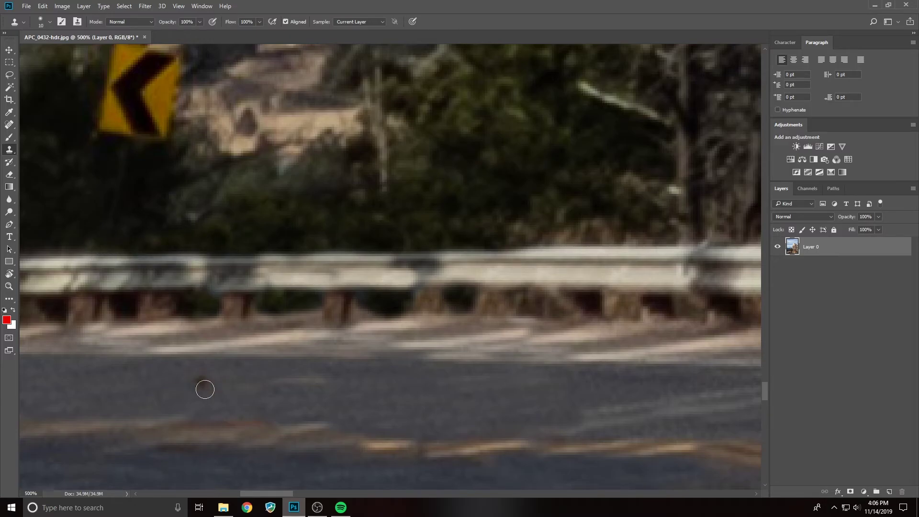
pyautogui.moveTo(265, 492)
pyautogui.mouseDown()
pyautogui.moveTo(294, 492)
pyautogui.moveTo(269, 490)
pyautogui.mouseUp()
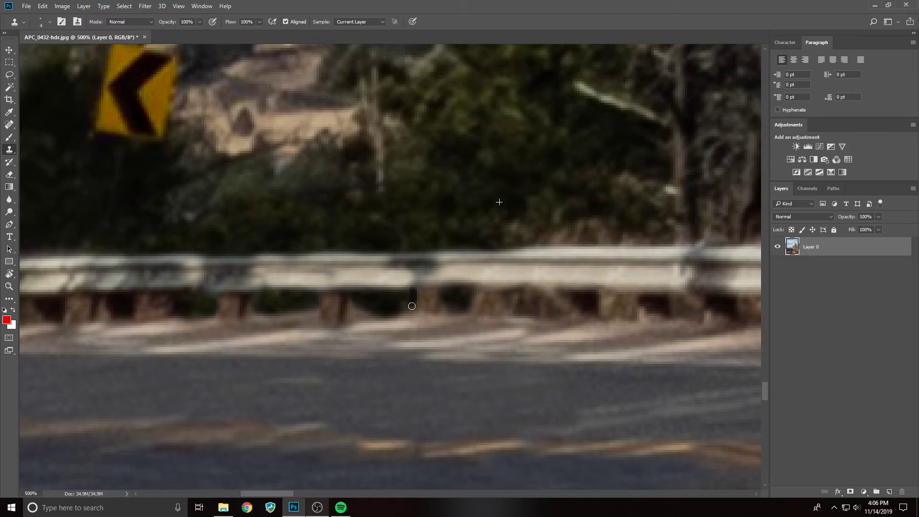
pyautogui.moveTo(413, 299); pyautogui.dragTo(428, 300)
# View the whole retouched photo and switch to the Move tool
pyautogui.scroll(-5, 511, 177)
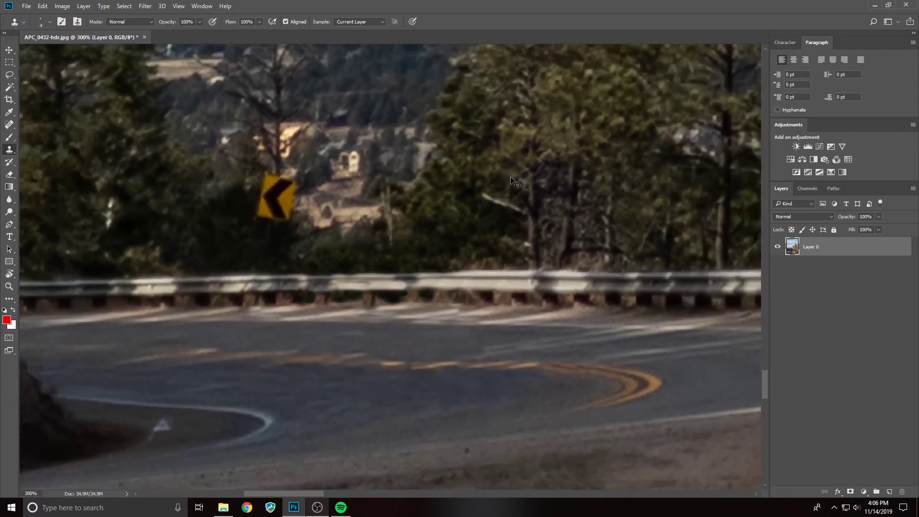
pyautogui.scroll(-5, 511, 180)
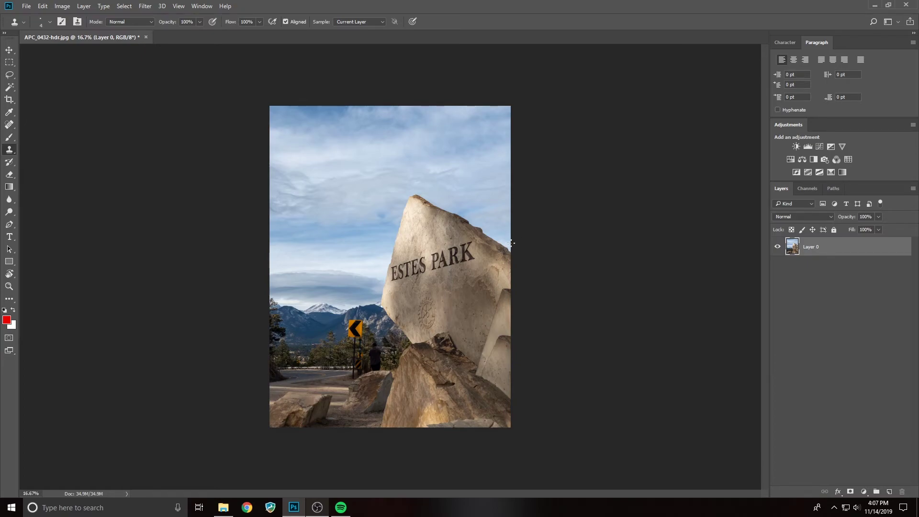
pyautogui.click(9, 49)
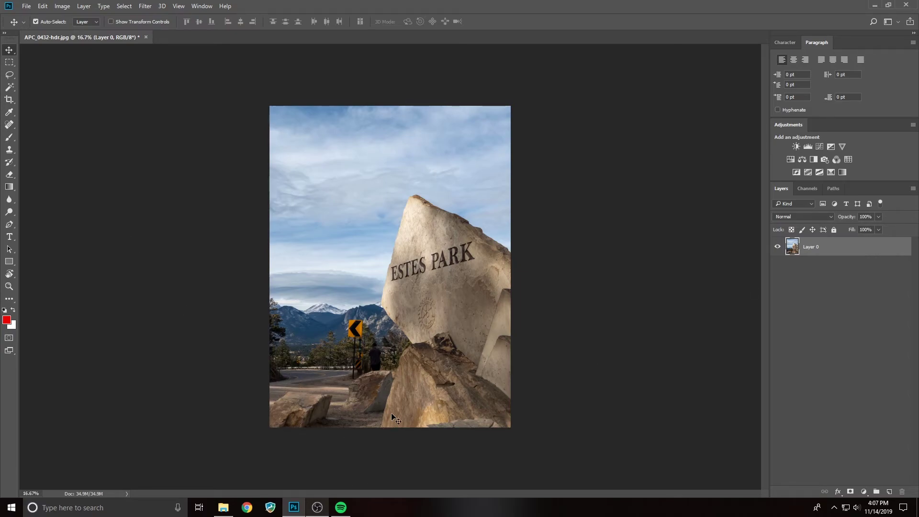
# Examine the man in the plaid shirt behind the middle rock and the foliage around him at 200% zoom
pyautogui.hotkey('ctrl', '+')
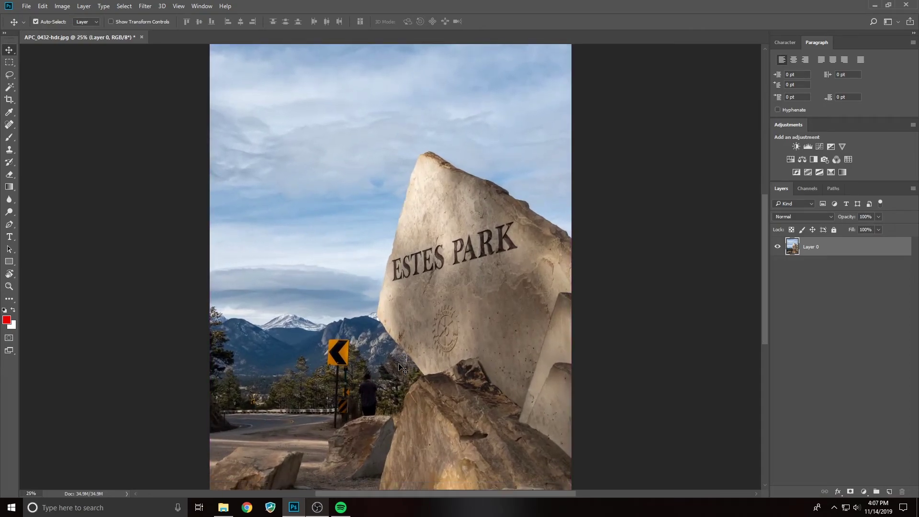
pyautogui.scroll(-1, 399, 368)
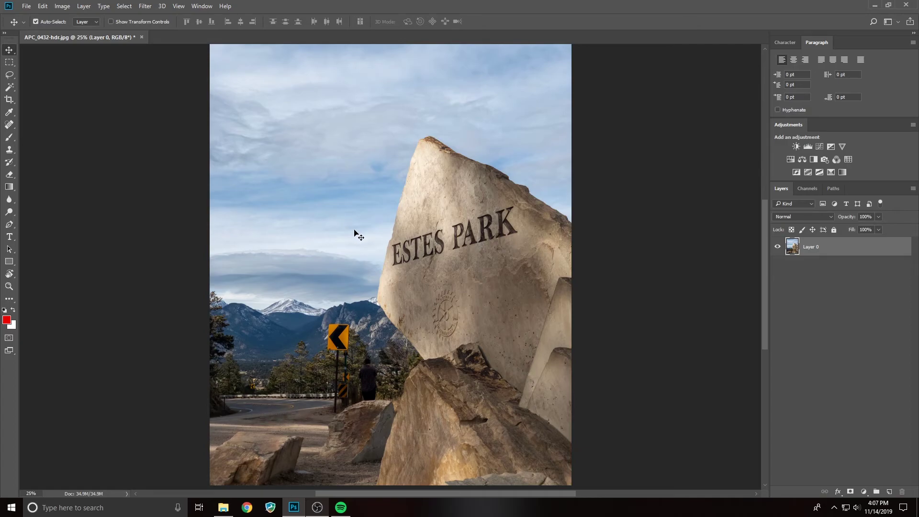
pyautogui.scroll(-6, 376, 357)
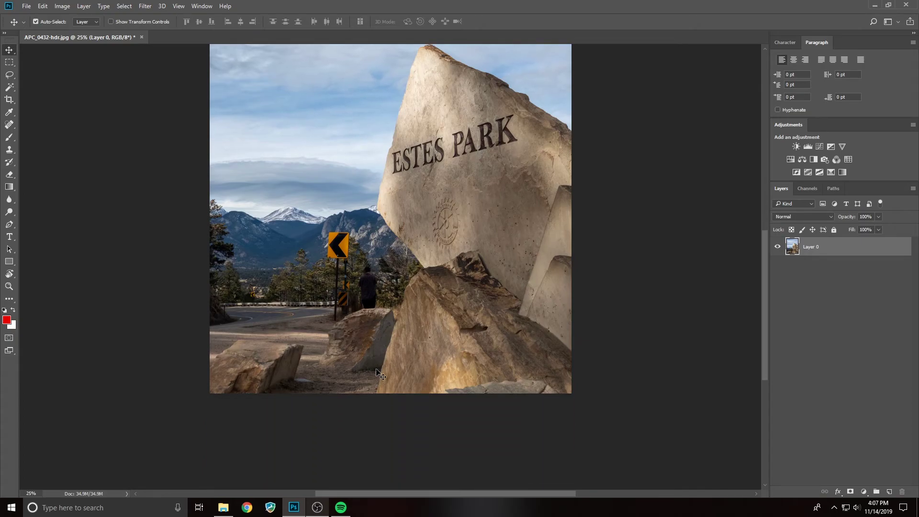
pyautogui.hotkey('ctrl', '+')
pyautogui.hotkey('ctrl', '+')
pyautogui.hotkey('ctrl', '+')
pyautogui.hotkey('ctrl', '+')
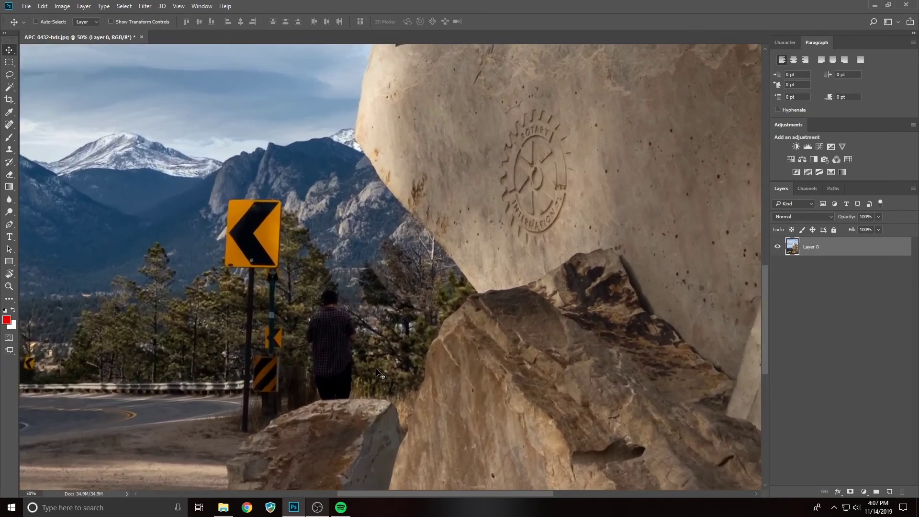
pyautogui.scroll(-5, 376, 373)
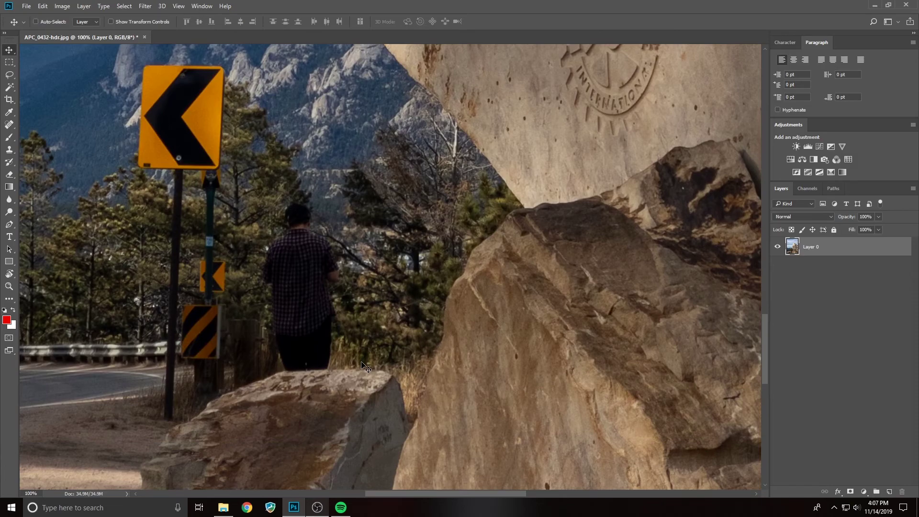
pyautogui.hotkey('ctrl', '+')
pyautogui.moveTo(440, 493); pyautogui.dragTo(424, 494)
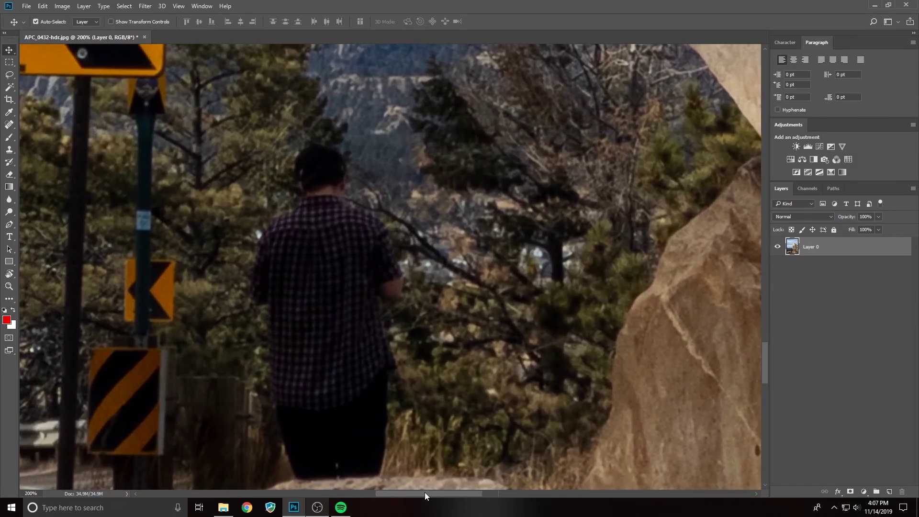
pyautogui.scroll(-2, 344, 355)
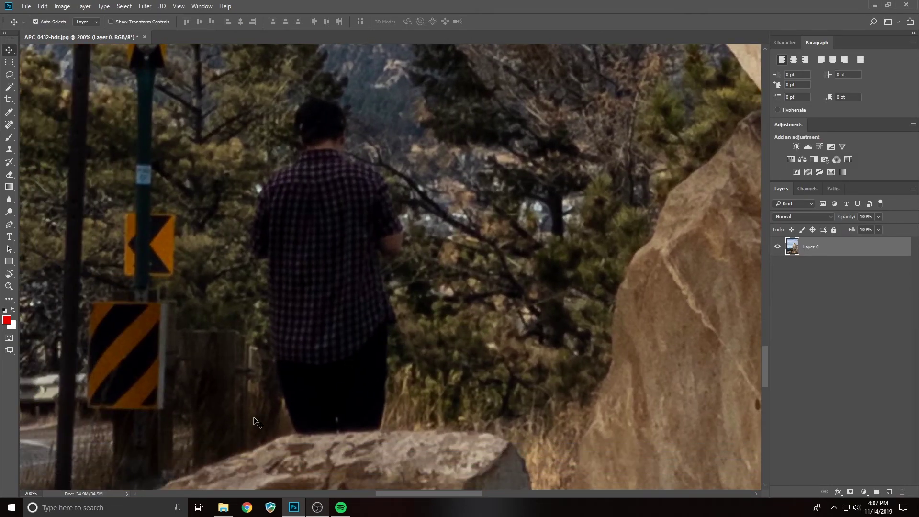
pyautogui.moveTo(394, 493)
pyautogui.mouseDown()
pyautogui.moveTo(301, 496)
pyautogui.moveTo(412, 498)
pyautogui.moveTo(381, 499)
pyautogui.mouseUp()
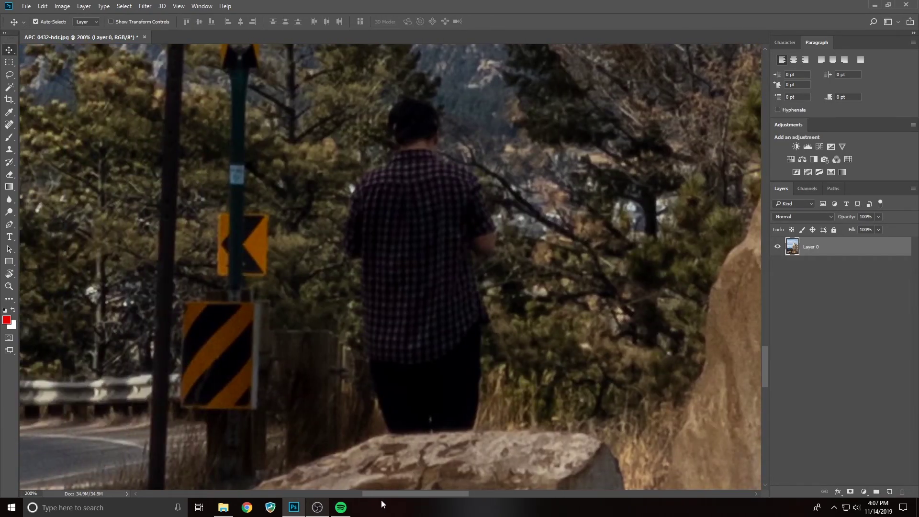
pyautogui.scroll(-1, 325, 335)
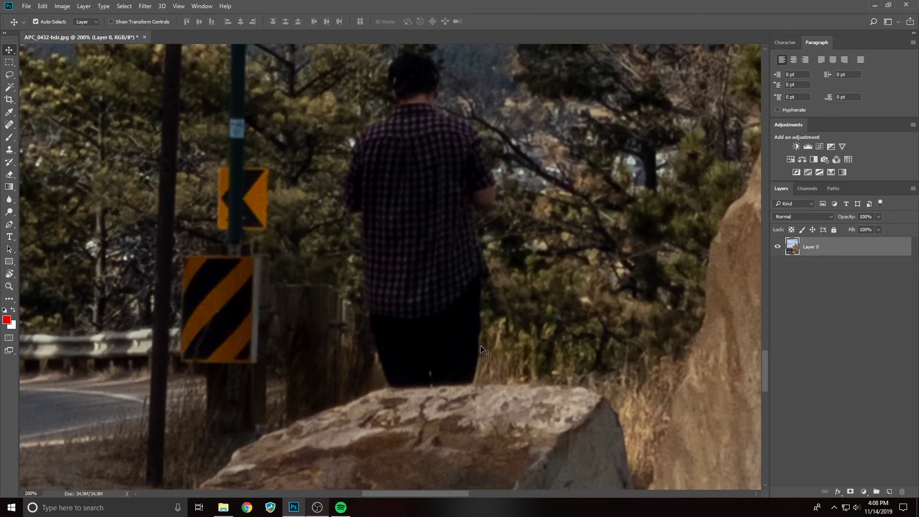
pyautogui.scroll(1, 483, 351)
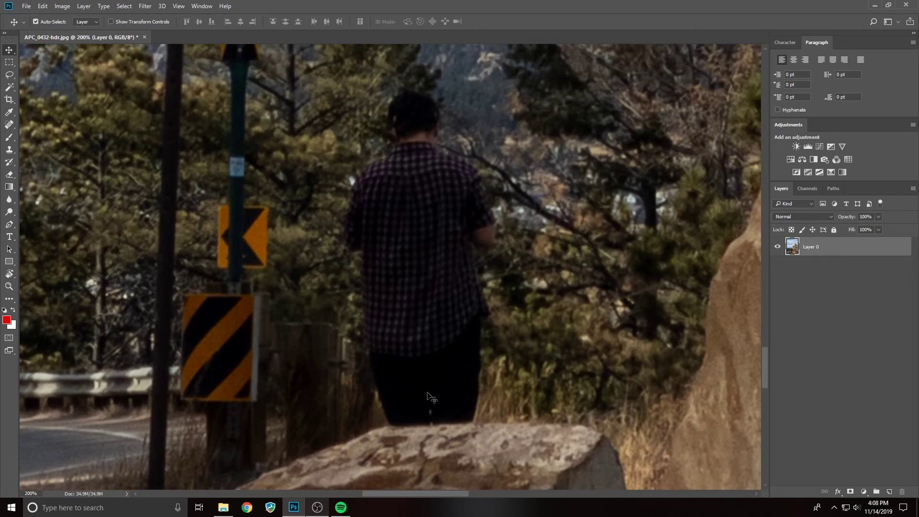
# Enlarge the Clone Stamp brush to 45 px and clone nearby foliage over the right side of the man's shirt and trousers
pyautogui.click(9, 150)
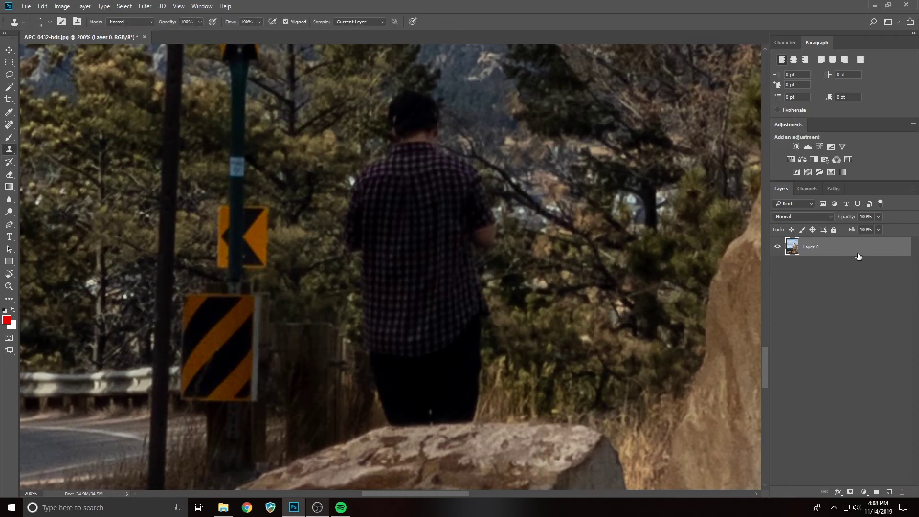
pyautogui.press(']')
pyautogui.press(']')
pyautogui.press(']')
pyautogui.press(']')
pyautogui.press(']')
pyautogui.press(']')
pyautogui.press(']')
pyautogui.press(']')
pyautogui.press(']')
pyautogui.press(']')
pyautogui.press(']')
pyautogui.press(']')
pyautogui.keyDown('alt'); pyautogui.click(580, 358); pyautogui.keyUp('alt')
pyautogui.moveTo(485, 356)
pyautogui.mouseDown()
pyautogui.moveTo(463, 363)
pyautogui.moveTo(478, 361)
pyautogui.moveTo(475, 348)
pyautogui.moveTo(464, 313)
pyautogui.moveTo(449, 304)
pyautogui.moveTo(474, 300)
pyautogui.moveTo(461, 274)
pyautogui.moveTo(470, 246)
pyautogui.moveTo(484, 241)
pyautogui.moveTo(448, 235)
pyautogui.mouseUp()
# Clone tree foliage down the left edge of the man's shirt, and bushes and dry grass over his legs above the rock
pyautogui.keyDown('alt'); pyautogui.click(611, 312); pyautogui.keyUp('alt')
pyautogui.keyDown('alt'); pyautogui.click(566, 268); pyautogui.keyUp('alt')
pyautogui.keyDown('alt'); pyautogui.click(335, 163); pyautogui.keyUp('alt')
pyautogui.moveTo(357, 192)
pyautogui.mouseDown()
pyautogui.moveTo(348, 225)
pyautogui.moveTo(361, 190)
pyautogui.moveTo(372, 292)
pyautogui.mouseUp()
pyautogui.keyDown('alt'); pyautogui.click(632, 347); pyautogui.keyUp('alt')
pyautogui.moveTo(482, 380); pyautogui.dragTo(538, 400)
pyautogui.moveTo(462, 394)
pyautogui.mouseDown()
pyautogui.moveTo(407, 394)
pyautogui.moveTo(378, 381)
pyautogui.mouseUp()
# Clone bush and branch texture over the middle of the man's torso up towards his shoulders
pyautogui.keyDown('alt'); pyautogui.click(583, 360); pyautogui.keyUp('alt')
pyautogui.moveTo(425, 359)
pyautogui.mouseDown()
pyautogui.moveTo(387, 358)
pyautogui.moveTo(373, 332)
pyautogui.moveTo(375, 320)
pyautogui.moveTo(400, 334)
pyautogui.moveTo(438, 331)
pyautogui.moveTo(403, 315)
pyautogui.moveTo(418, 301)
pyautogui.moveTo(417, 274)
pyautogui.moveTo(418, 292)
pyautogui.moveTo(393, 277)
pyautogui.moveTo(422, 253)
pyautogui.moveTo(447, 302)
pyautogui.moveTo(437, 261)
pyautogui.mouseUp()
pyautogui.keyDown('alt'); pyautogui.click(555, 359); pyautogui.keyUp('alt')
pyautogui.keyDown('alt'); pyautogui.click(581, 268); pyautogui.keyUp('alt')
pyautogui.moveTo(424, 224)
pyautogui.mouseDown()
pyautogui.moveTo(458, 232)
pyautogui.moveTo(421, 222)
pyautogui.mouseUp()
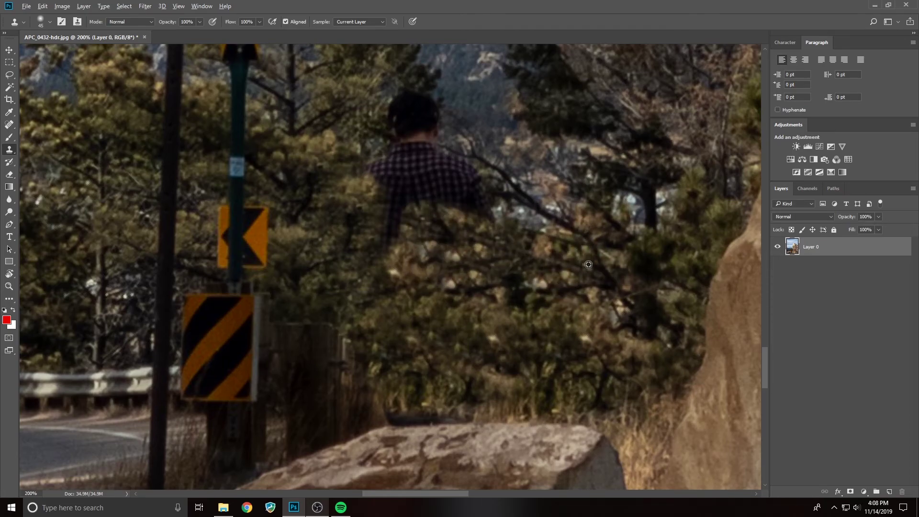
# Undo the last clone stroke and clone pine foliage from above over the man's head
pyautogui.scroll(8, 399, 292)
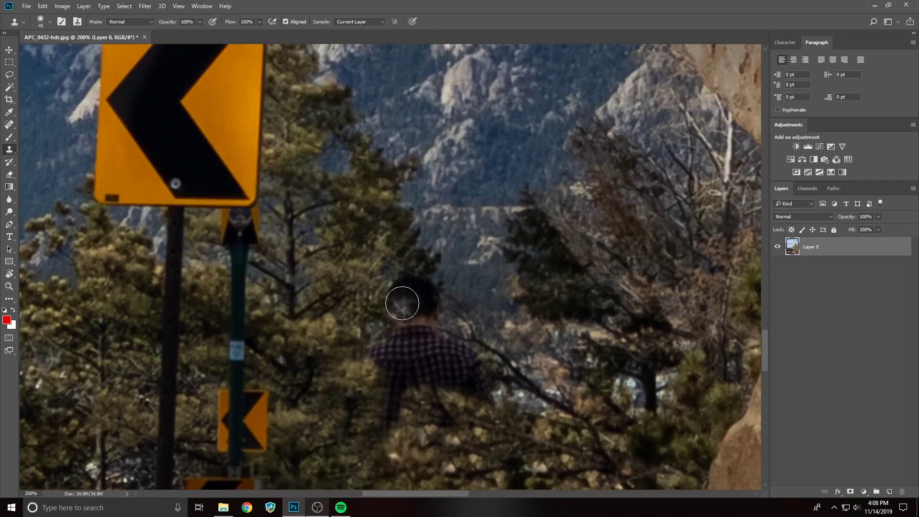
pyautogui.hotkey('ctrl', 'alt', 'z')
pyautogui.keyDown('alt'); pyautogui.click(366, 227); pyautogui.keyUp('alt')
pyautogui.moveTo(402, 288)
pyautogui.mouseDown()
pyautogui.moveTo(394, 272)
pyautogui.moveTo(412, 288)
pyautogui.mouseUp()
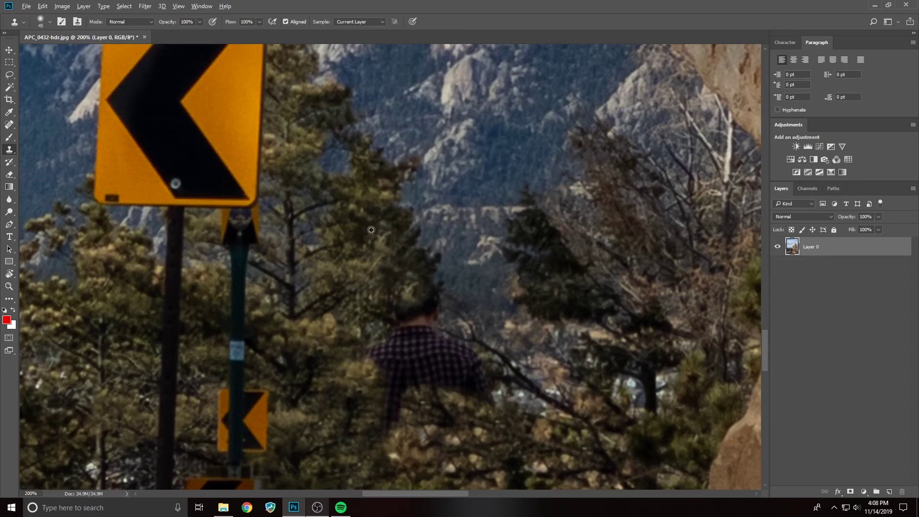
pyautogui.keyDown('alt'); pyautogui.click(371, 230); pyautogui.keyUp('alt')
pyautogui.moveTo(385, 317); pyautogui.dragTo(422, 295)
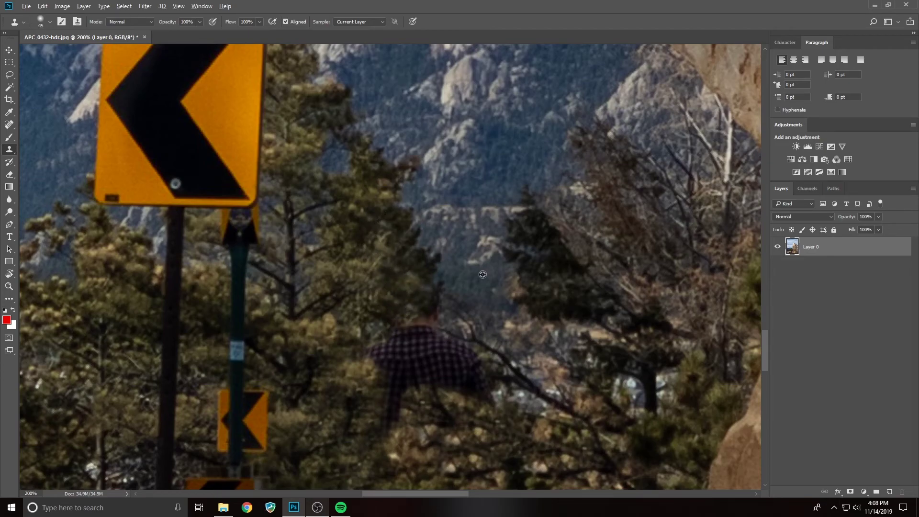
# Clone foliage over the man's left sleeve and the outer edge of his left shoulder
pyautogui.scroll(-2, 412, 253)
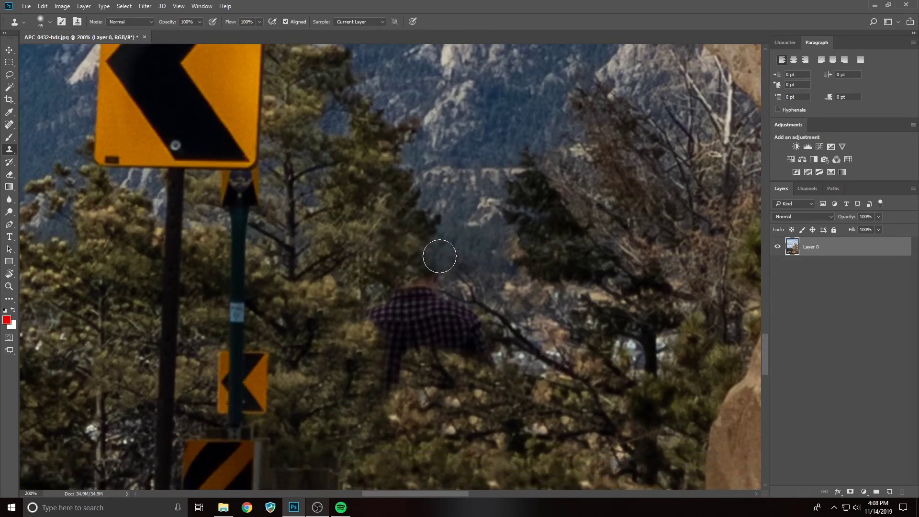
pyautogui.scroll(-2, 493, 302)
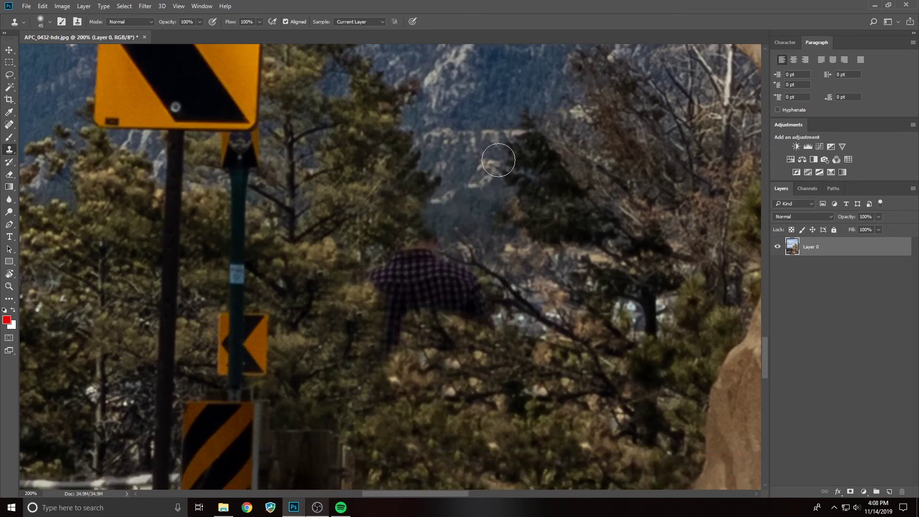
pyautogui.scroll(-4, 459, 263)
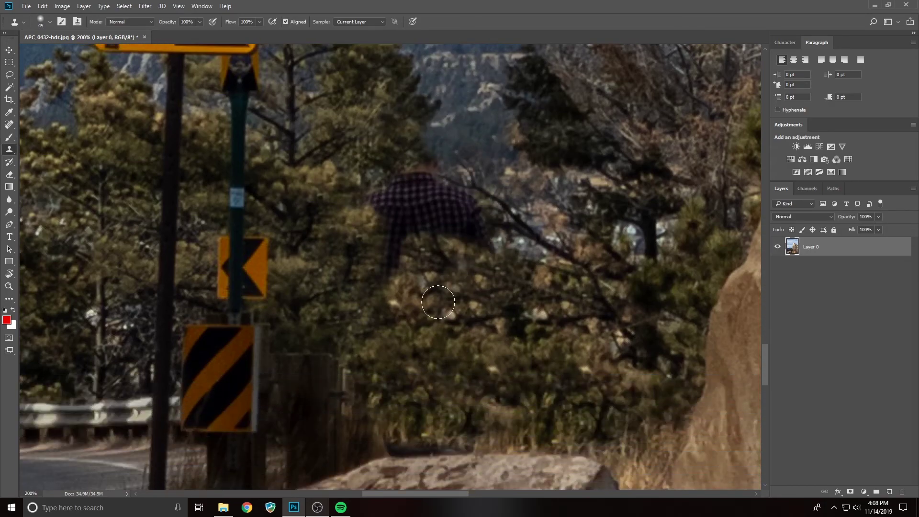
pyautogui.moveTo(392, 332)
pyautogui.mouseDown()
pyautogui.moveTo(383, 201)
pyautogui.moveTo(385, 247)
pyautogui.mouseUp()
pyautogui.keyDown('alt'); pyautogui.click(363, 136); pyautogui.keyUp('alt')
pyautogui.moveTo(381, 211)
pyautogui.mouseDown()
pyautogui.moveTo(380, 199)
pyautogui.moveTo(367, 197)
pyautogui.moveTo(371, 204)
pyautogui.mouseUp()
pyautogui.scroll(-2, 454, 347)
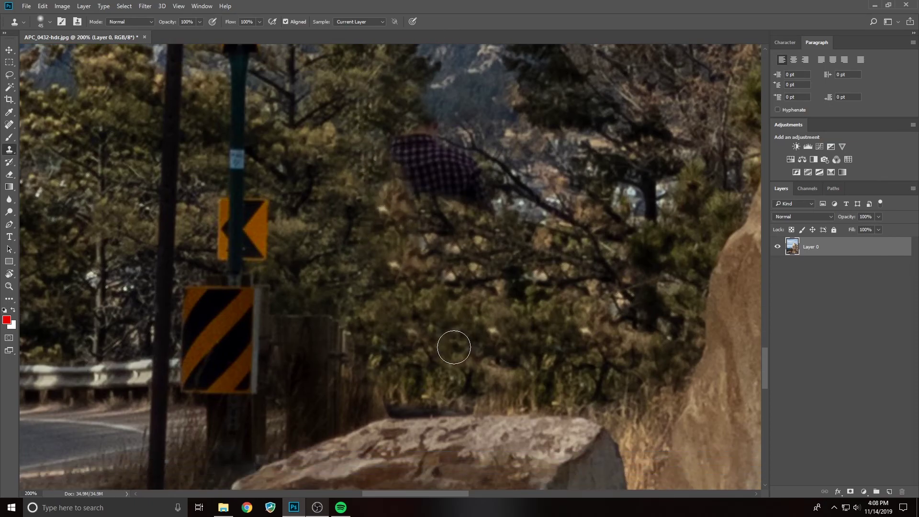
# Clone hazy mountainside over the man's neck and upper shoulders, between the two groups of trees
pyautogui.scroll(2, 453, 347)
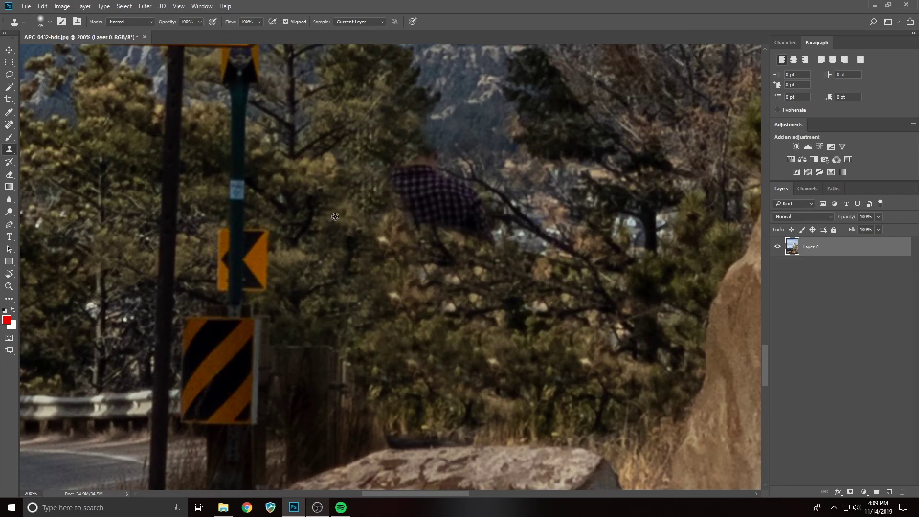
pyautogui.scroll(3, 376, 271)
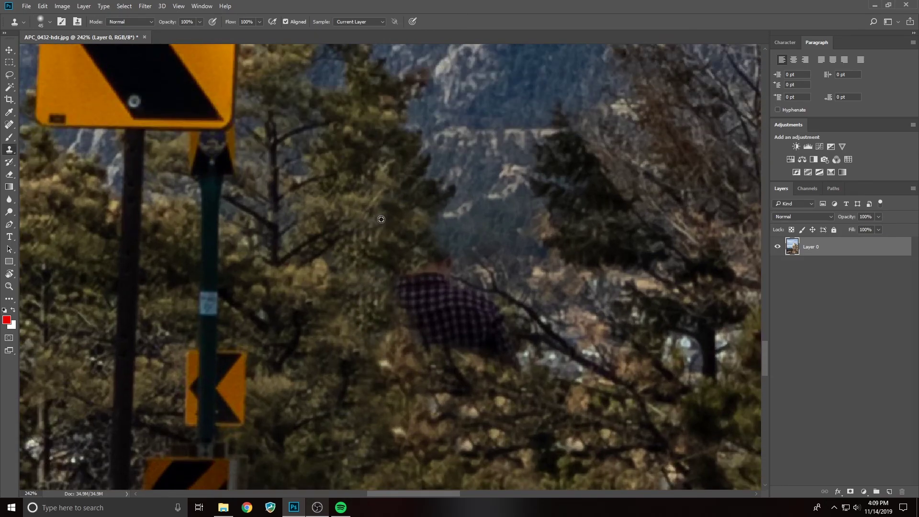
pyautogui.moveTo(398, 296)
pyautogui.mouseDown()
pyautogui.moveTo(411, 277)
pyautogui.moveTo(452, 254)
pyautogui.moveTo(434, 274)
pyautogui.mouseUp()
pyautogui.keyDown('alt'); pyautogui.click(486, 209); pyautogui.keyUp('alt')
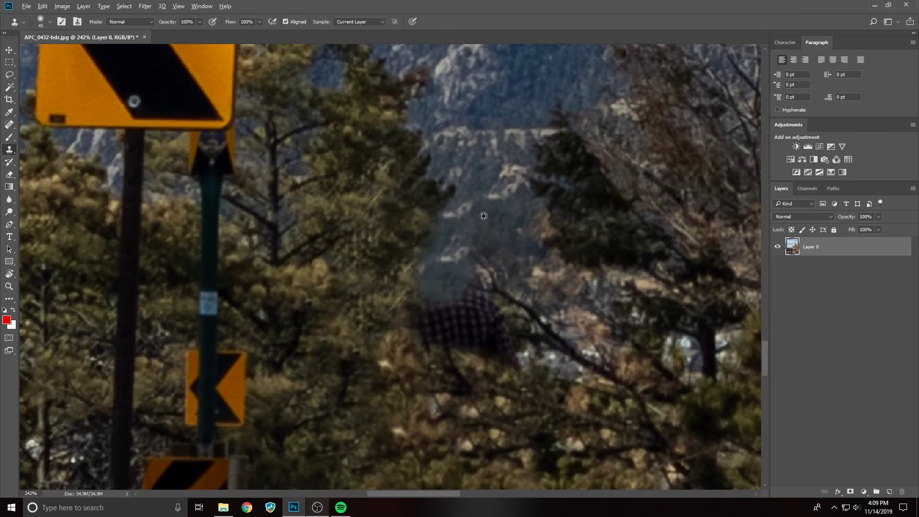
pyautogui.moveTo(469, 316)
pyautogui.mouseDown()
pyautogui.moveTo(476, 278)
pyautogui.moveTo(468, 298)
pyautogui.moveTo(468, 289)
pyautogui.mouseUp()
pyautogui.scroll(-3, 517, 314)
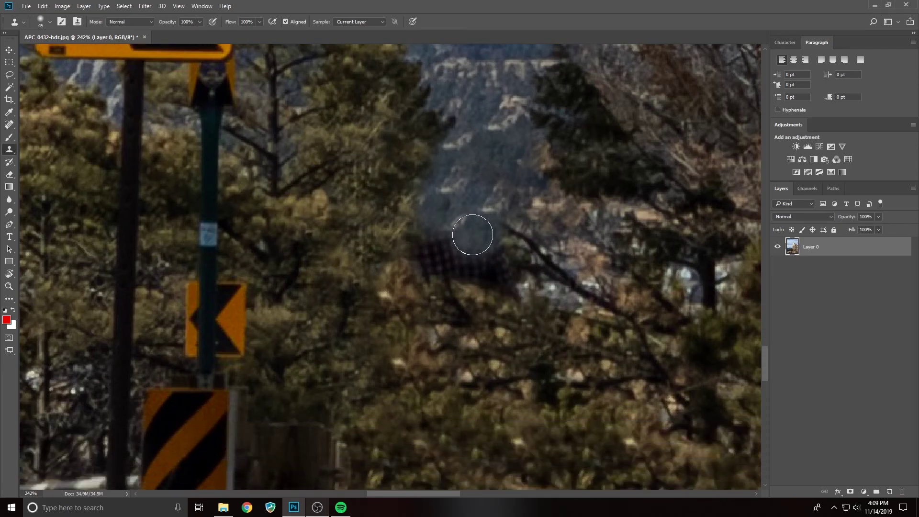
# Clone foliage over the shirt's remaining left edge and the last plaid patch beneath the cloned mountainside
pyautogui.keyDown('alt'); pyautogui.click(376, 244); pyautogui.keyUp('alt')
pyautogui.moveTo(415, 242); pyautogui.dragTo(396, 238)
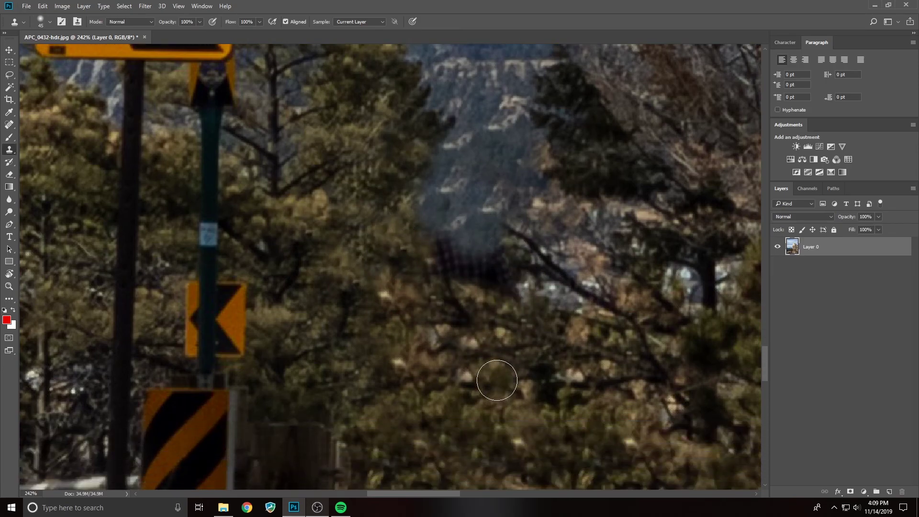
pyautogui.scroll(-2, 479, 345)
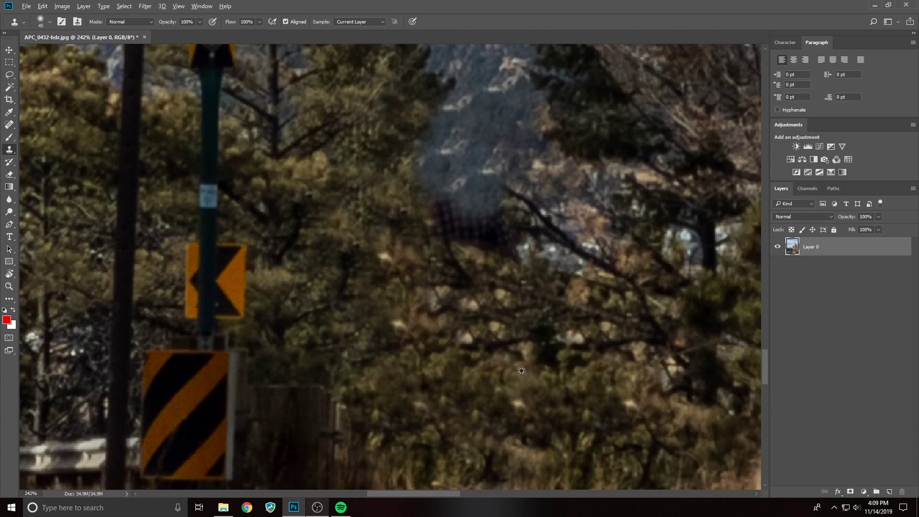
pyautogui.moveTo(444, 240)
pyautogui.mouseDown()
pyautogui.moveTo(453, 238)
pyautogui.moveTo(458, 282)
pyautogui.moveTo(484, 275)
pyautogui.moveTo(486, 237)
pyautogui.moveTo(501, 225)
pyautogui.moveTo(503, 253)
pyautogui.mouseUp()
pyautogui.keyDown('alt'); pyautogui.click(450, 354); pyautogui.keyUp('alt')
# Clone mountainside texture over the gap between the trees where the man's shoulders were
pyautogui.scroll(4, 511, 367)
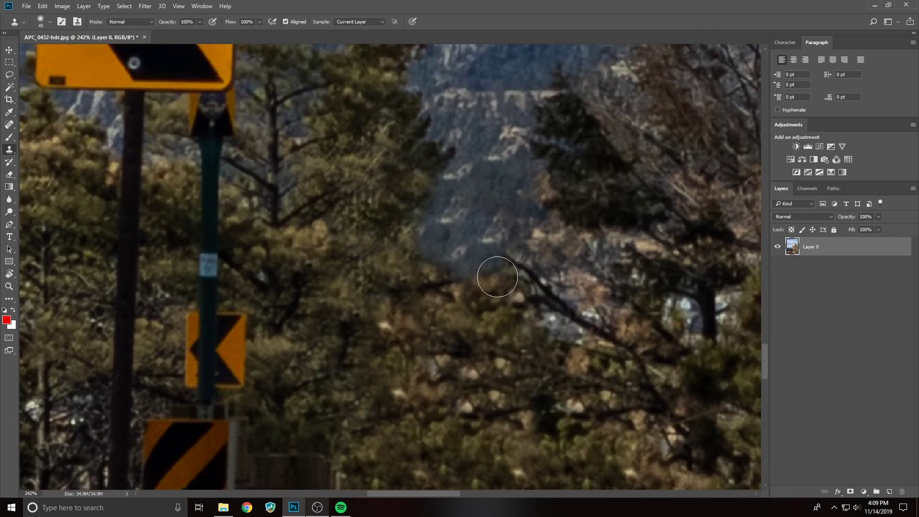
pyautogui.keyDown('alt'); pyautogui.click(494, 177); pyautogui.keyUp('alt')
pyautogui.moveTo(480, 252); pyautogui.dragTo(474, 271)
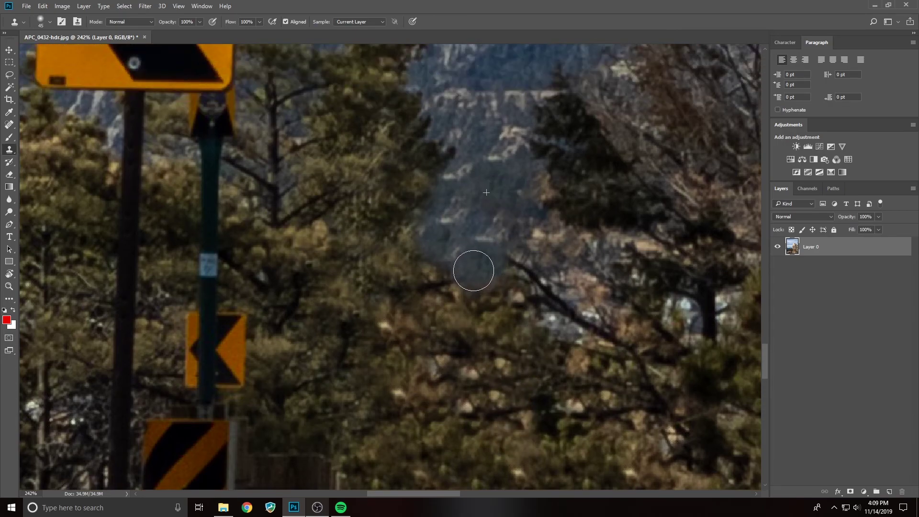
# Reduce the Clone Stamp brush to 15 px and clone dry grass over the dark trouser remnant along the rock's top edge
pyautogui.scroll(-5, 580, 376)
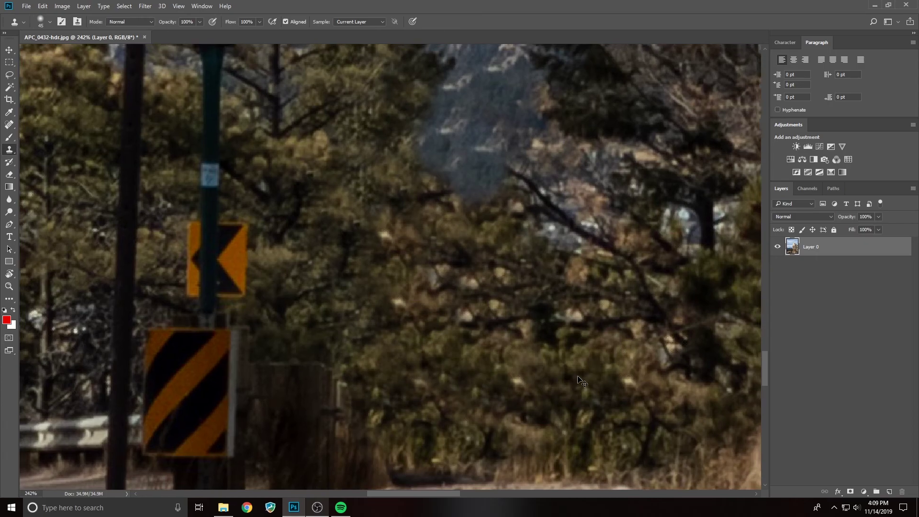
pyautogui.scroll(-2, 577, 377)
pyautogui.scroll(-5, 577, 376)
pyautogui.scroll(2, 571, 380)
pyautogui.scroll(-4, 570, 379)
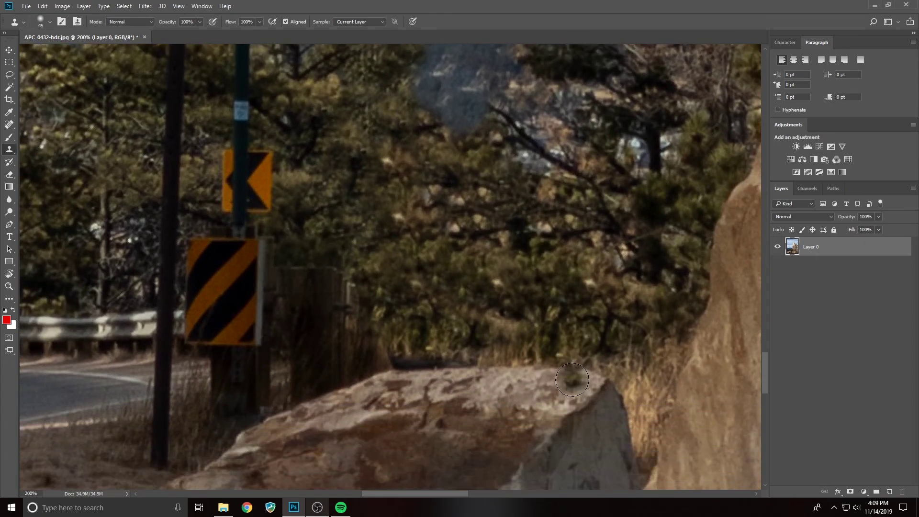
pyautogui.press('[')
pyautogui.press('[')
pyautogui.press('[')
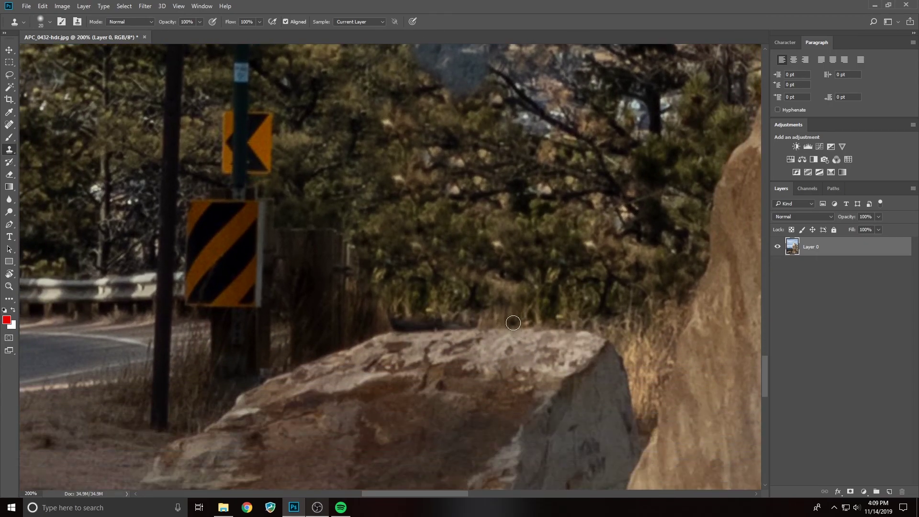
pyautogui.keyDown('alt'); pyautogui.click(521, 321); pyautogui.keyUp('alt')
pyautogui.moveTo(466, 321); pyautogui.dragTo(426, 324)
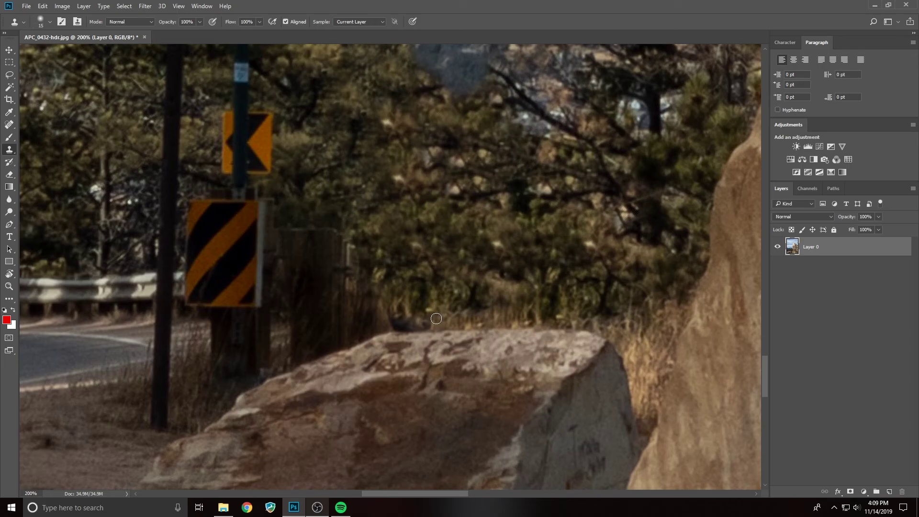
pyautogui.moveTo(431, 322)
pyautogui.mouseDown()
pyautogui.moveTo(400, 325)
pyautogui.moveTo(386, 313)
pyautogui.mouseUp()
# Check the man's removal in the whole photo and switch to the Move tool
pyautogui.scroll(-3, 391, 314)
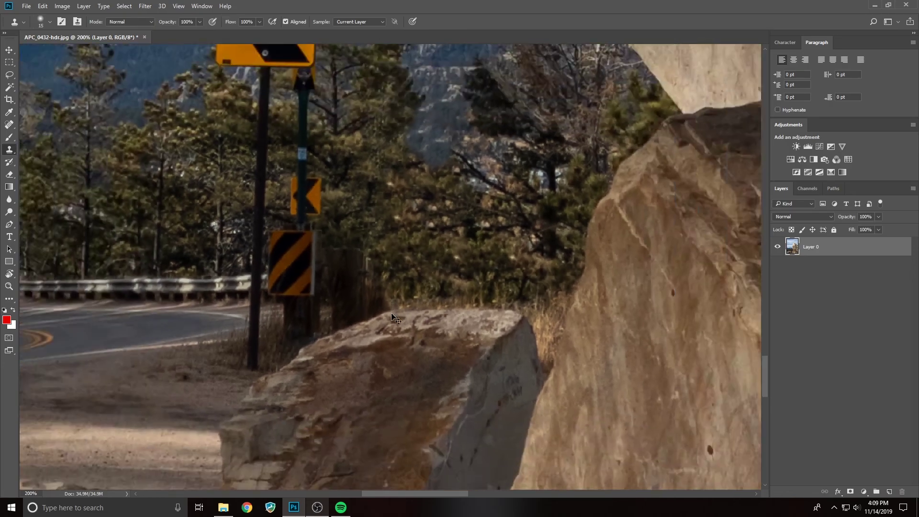
pyautogui.scroll(-4, 391, 314)
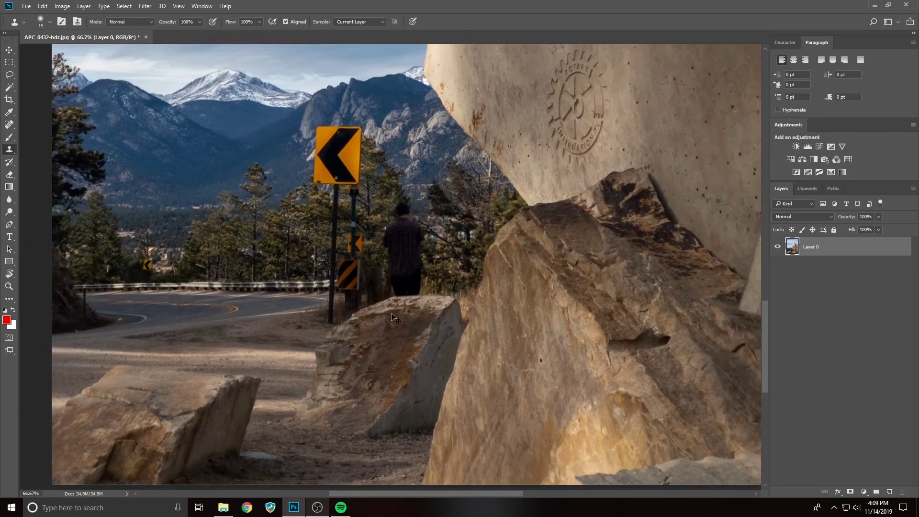
pyautogui.scroll(-1, 392, 317)
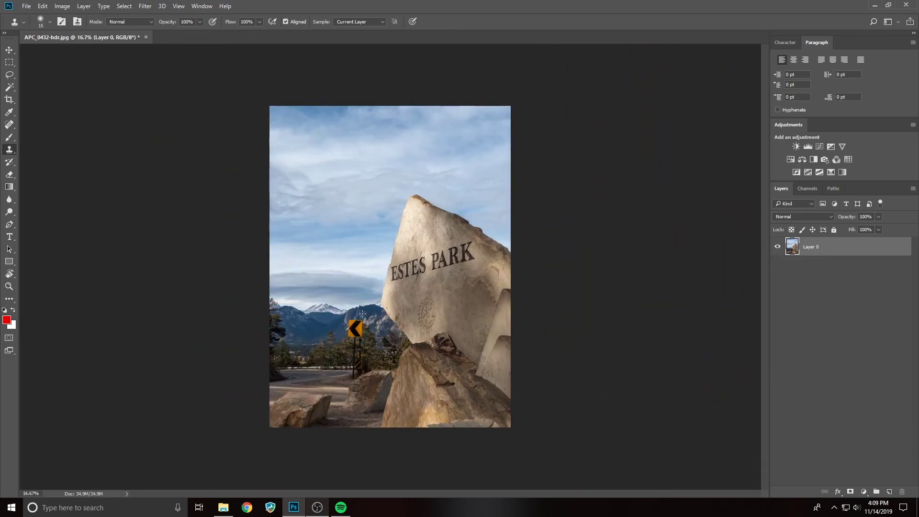
pyautogui.click(10, 50)
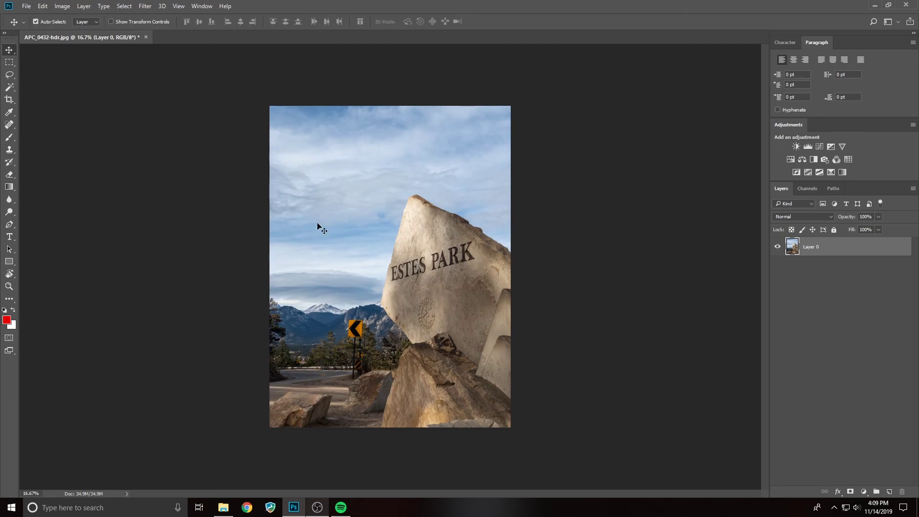
pyautogui.click(223, 508)
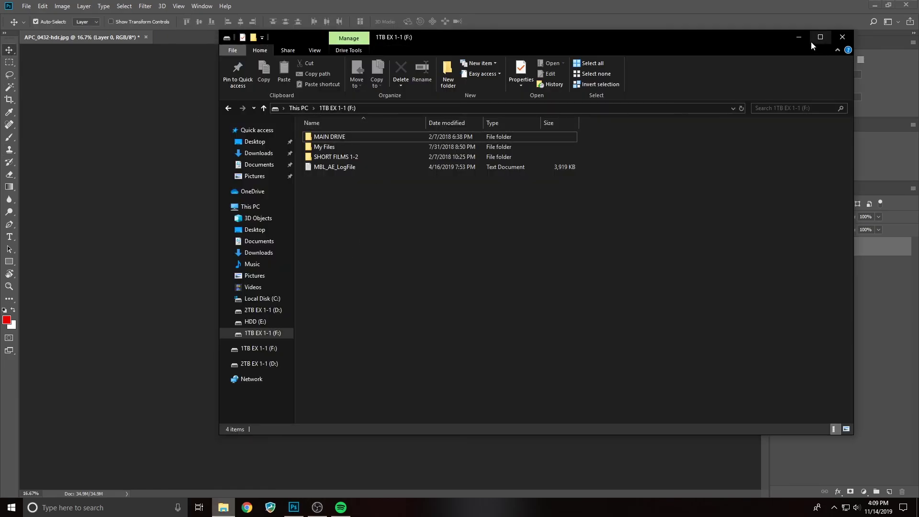
pyautogui.click(842, 37)
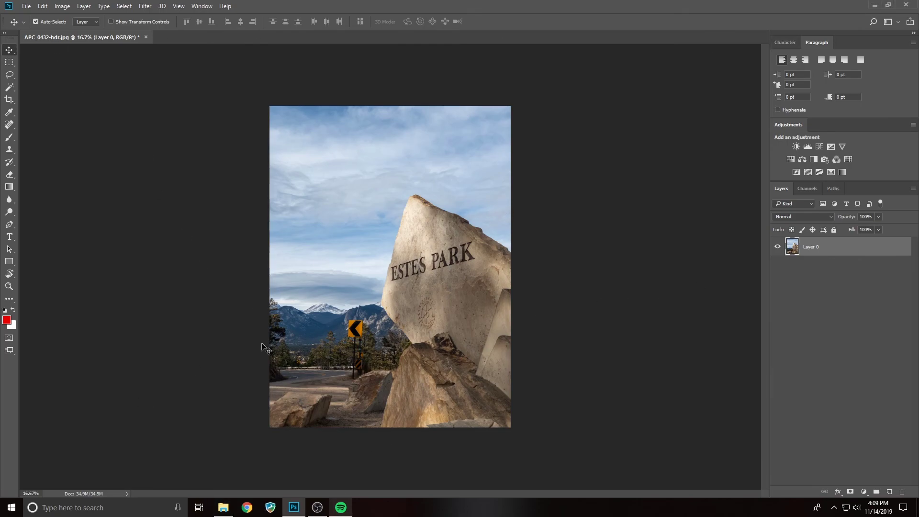
# Look over the retouched photo at 25% zoom and activate the Clone Stamp tool
pyautogui.hotkey('ctrl', '+')
pyautogui.scroll(-1, 264, 345)
pyautogui.scroll(1, 264, 346)
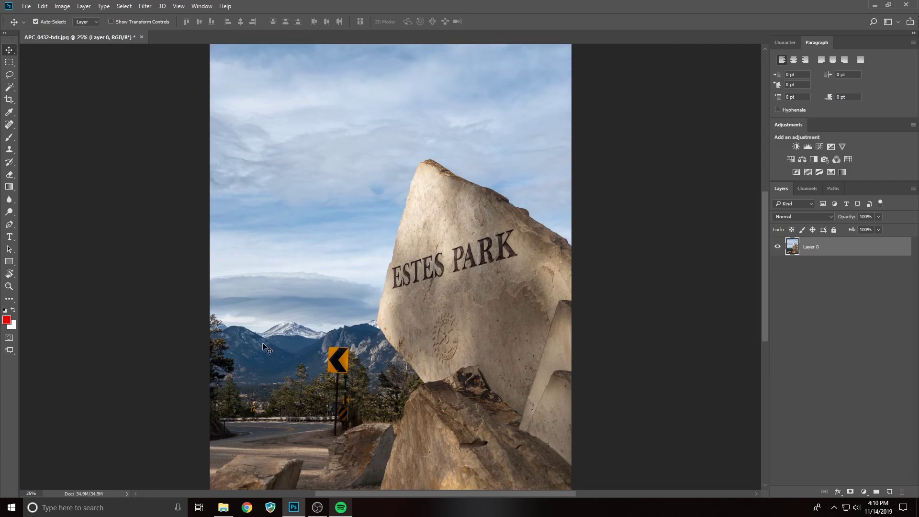
pyautogui.scroll(-1, 280, 346)
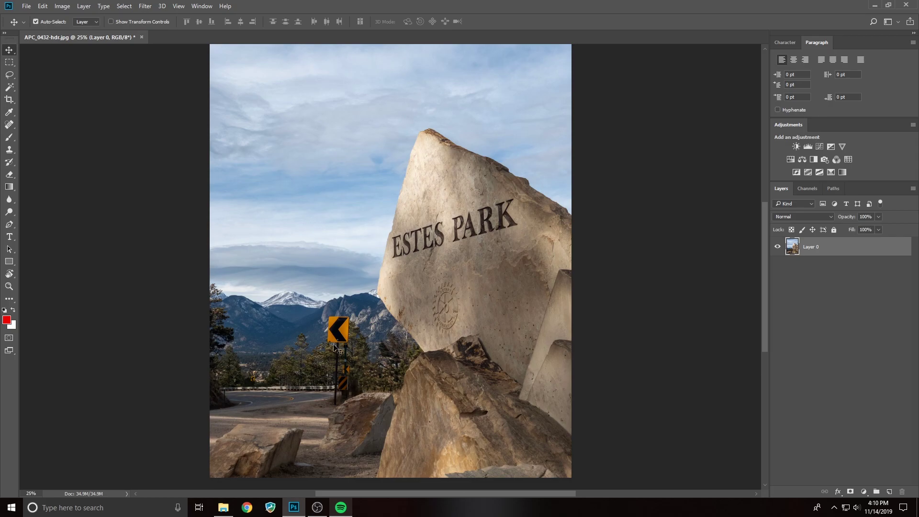
pyautogui.click(9, 149)
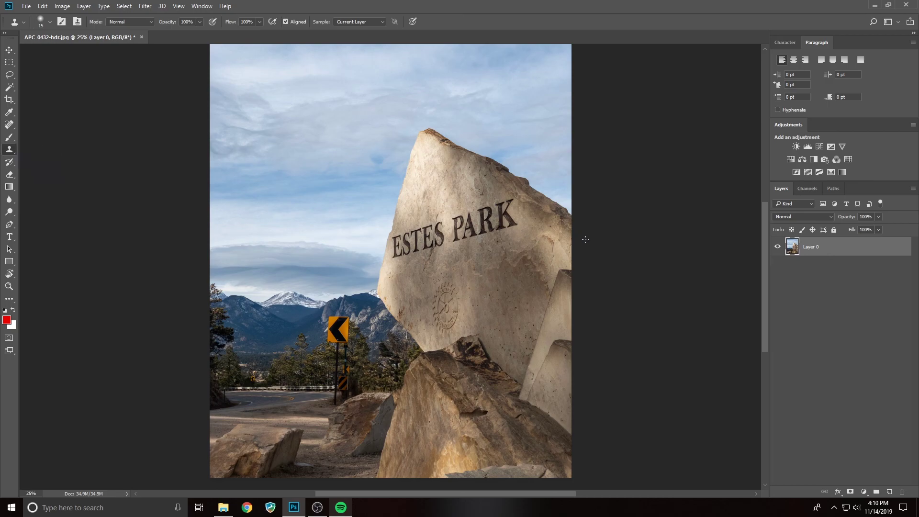